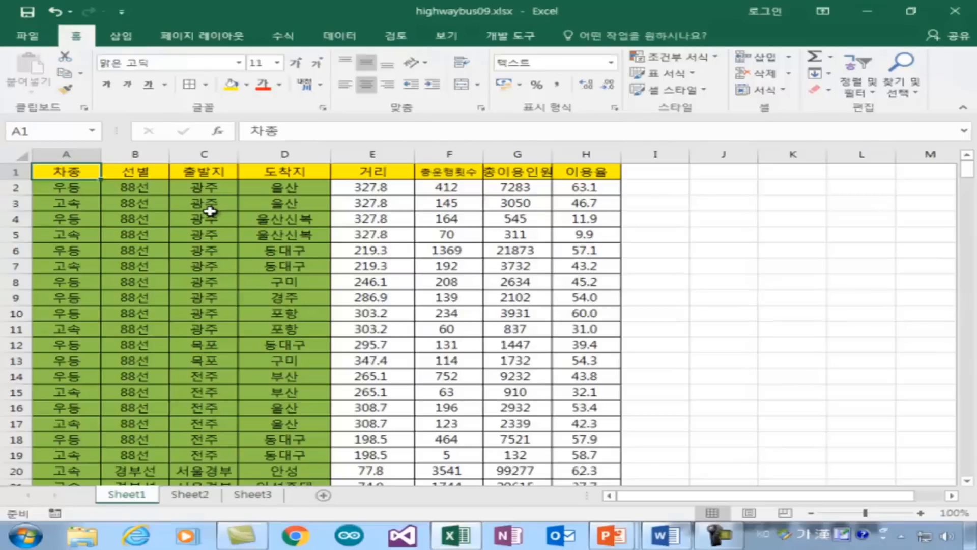
Look through the highway bus records on Sheet1
{"action": "scroll", "coordinate": [144, 447], "scroll_direction": "down", "scroll_amount": 7}
{"action": "scroll", "coordinate": [144, 447], "scroll_direction": "down", "scroll_amount": 13}
{"action": "scroll", "coordinate": [135, 447], "scroll_direction": "down", "scroll_amount": 11}
{"action": "scroll", "coordinate": [125, 436], "scroll_direction": "up", "scroll_amount": 4}
{"action": "scroll", "coordinate": [124, 436], "scroll_direction": "up", "scroll_amount": 20}
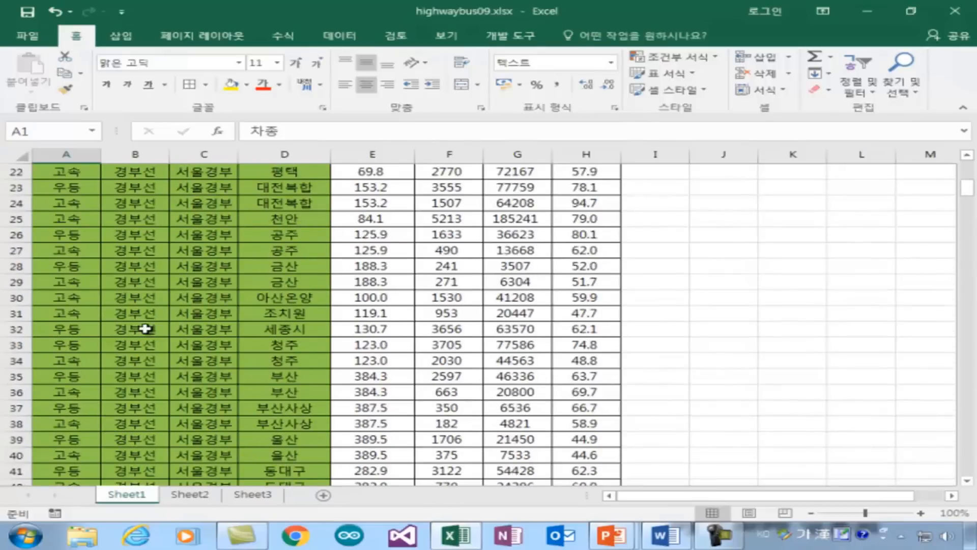
{"action": "scroll", "coordinate": [145, 329], "scroll_direction": "up", "scroll_amount": 7}
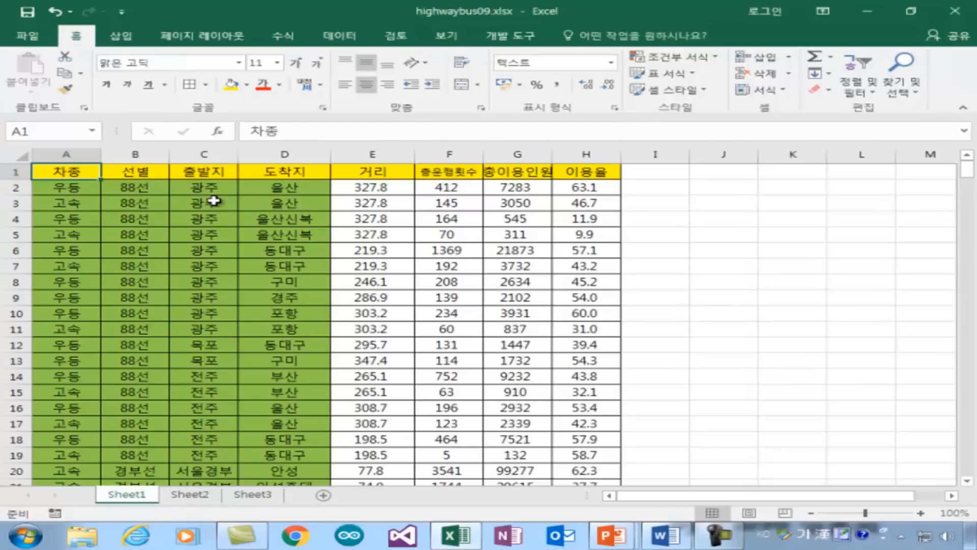
Create a pivot table from Sheet1 range A1:H353 on a new worksheet
{"action": "left_click", "coordinate": [123, 38]}
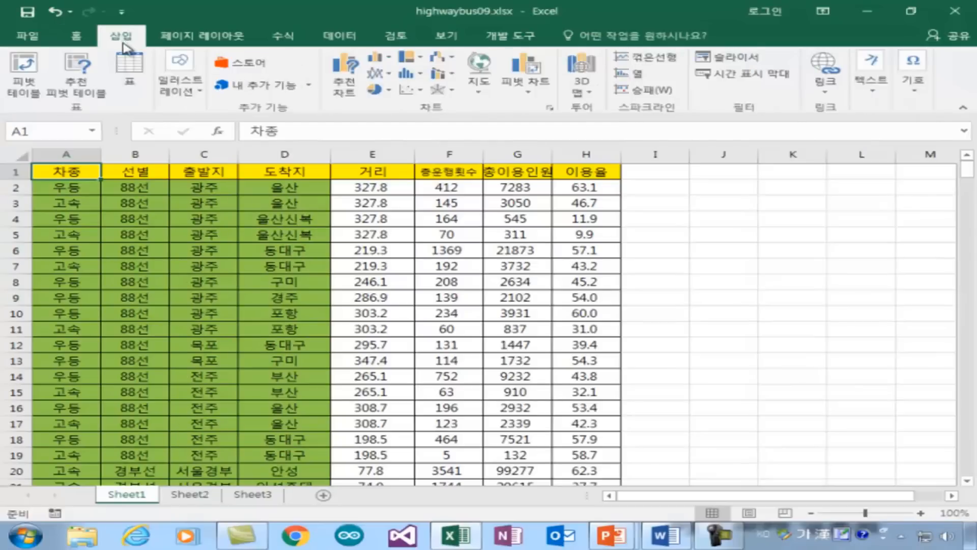
{"action": "left_click", "coordinate": [30, 64]}
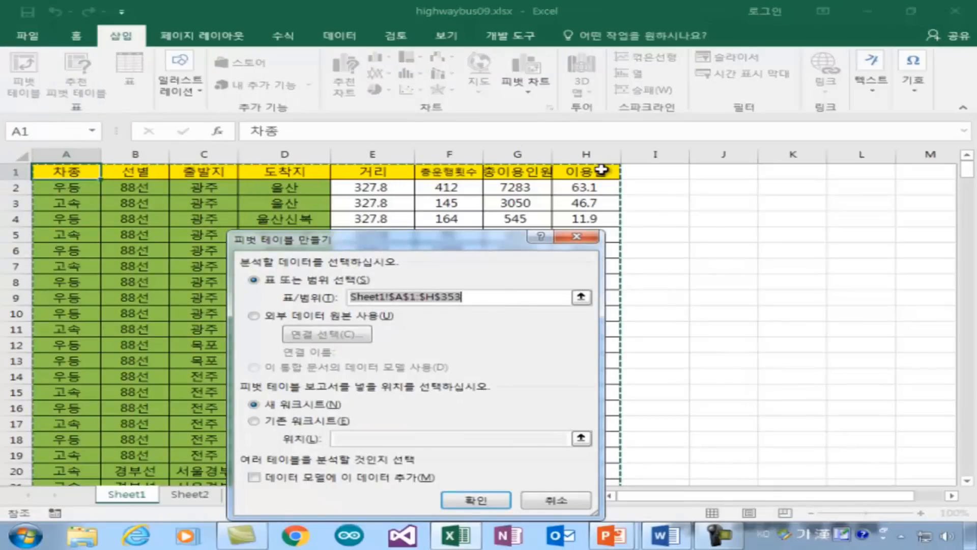
{"action": "left_click_drag", "start_coordinate": [407, 246], "coordinate": [706, 184]}
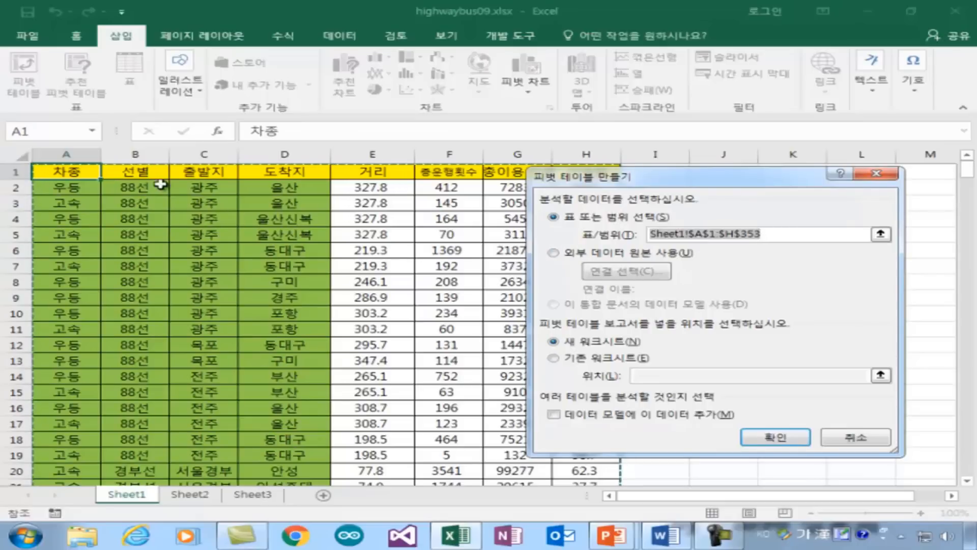
{"action": "left_click", "coordinate": [785, 437]}
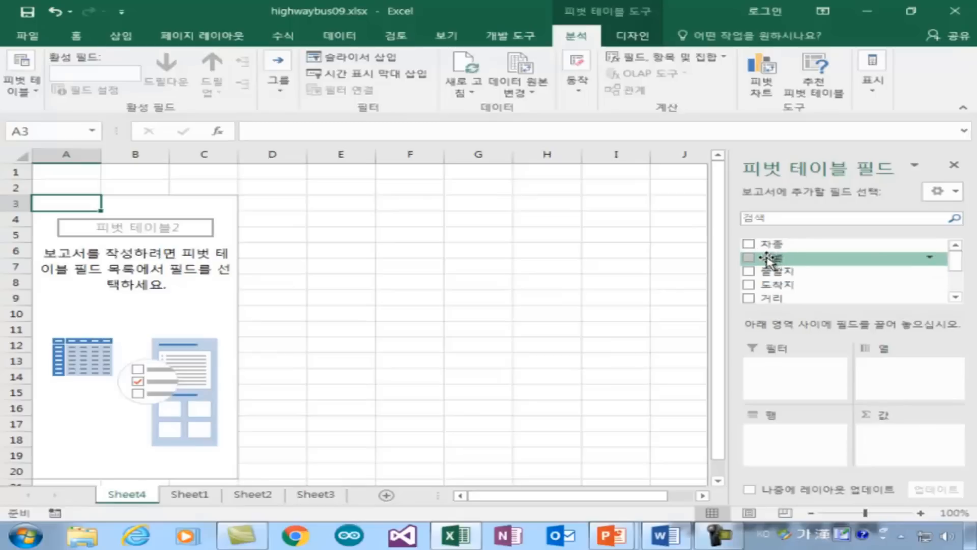
Add 선별 as the pivot table's row field and the sum of 총이용인원 as its values
{"action": "left_click_drag", "start_coordinate": [750, 262], "coordinate": [775, 437]}
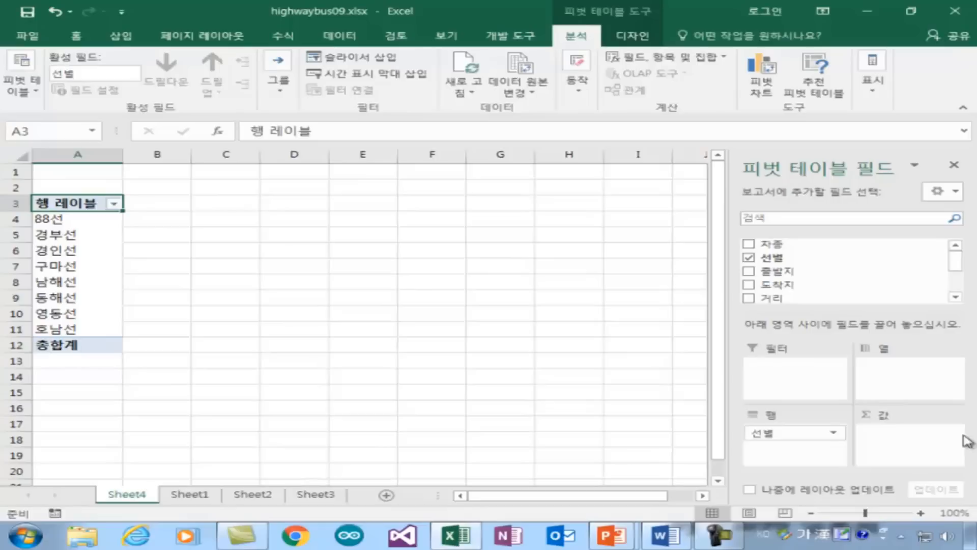
{"action": "left_click_drag", "start_coordinate": [955, 262], "coordinate": [956, 282]}
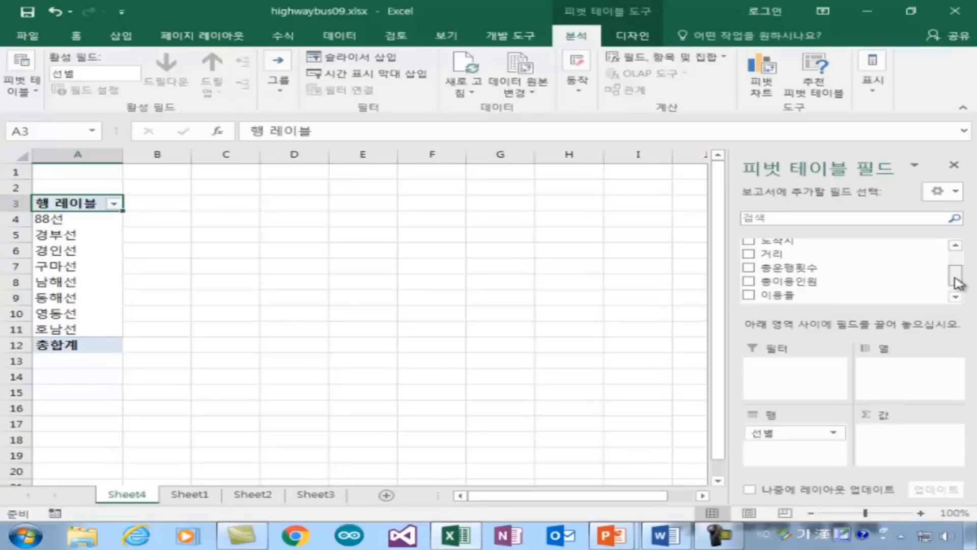
{"action": "left_click_drag", "start_coordinate": [761, 285], "coordinate": [890, 439]}
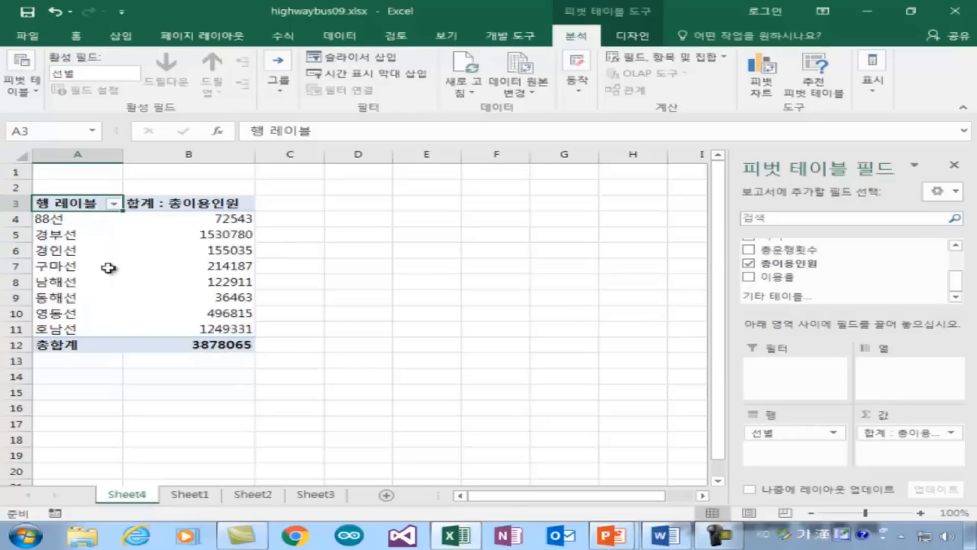
{"action": "mouse_move", "coordinate": [227, 269]}
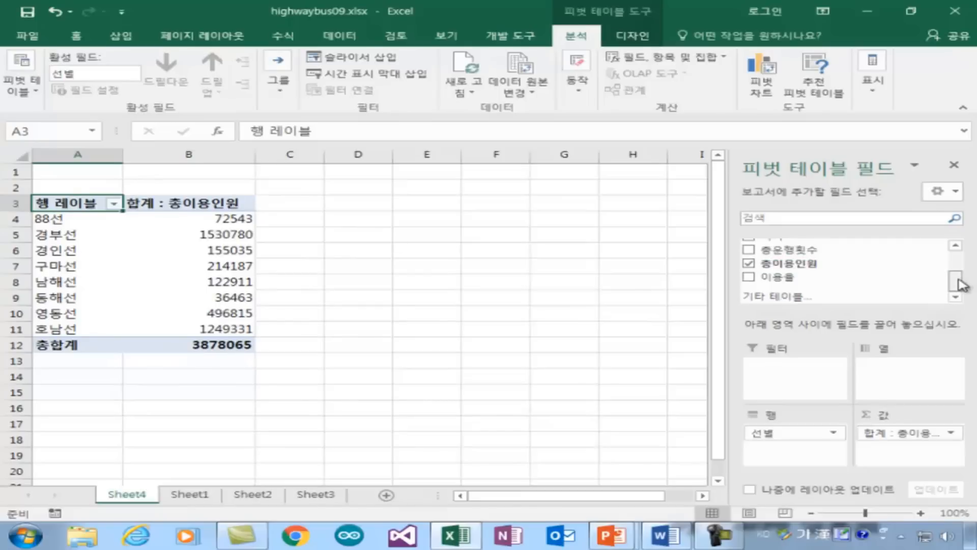
Place 차종 above 선별 in the pivot table's rows and review the passenger totals grouped by vehicle type
{"action": "left_click_drag", "start_coordinate": [961, 285], "coordinate": [964, 277]}
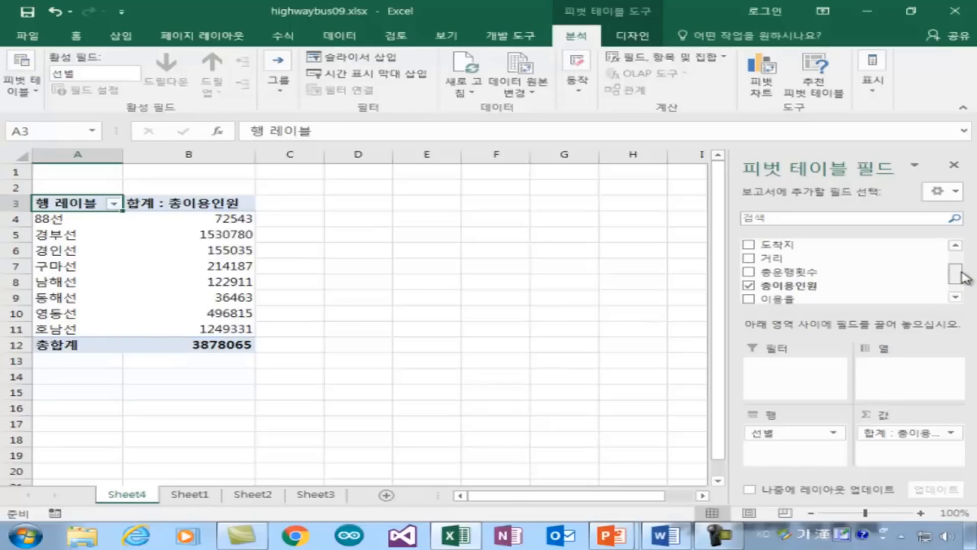
{"action": "left_click_drag", "start_coordinate": [964, 277], "coordinate": [967, 265]}
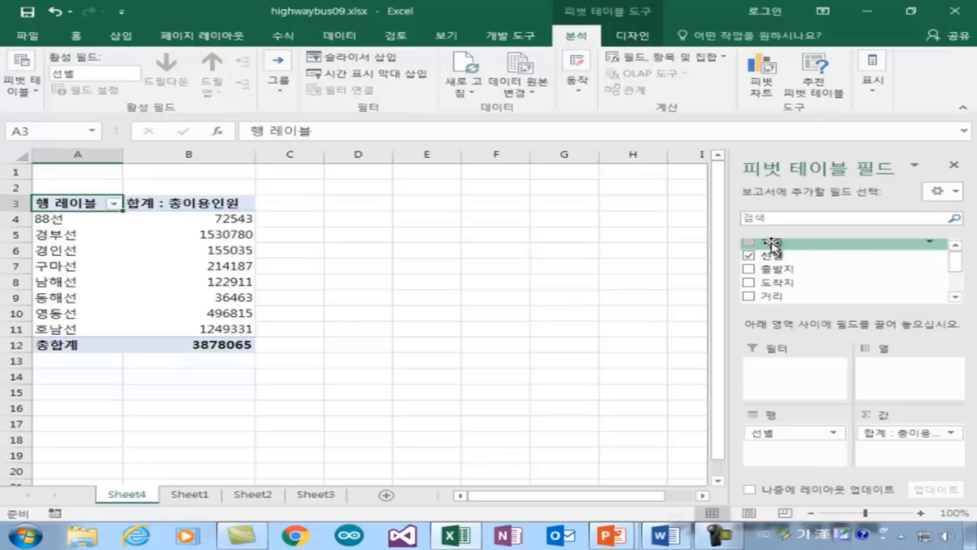
{"action": "left_click_drag", "start_coordinate": [772, 245], "coordinate": [783, 431]}
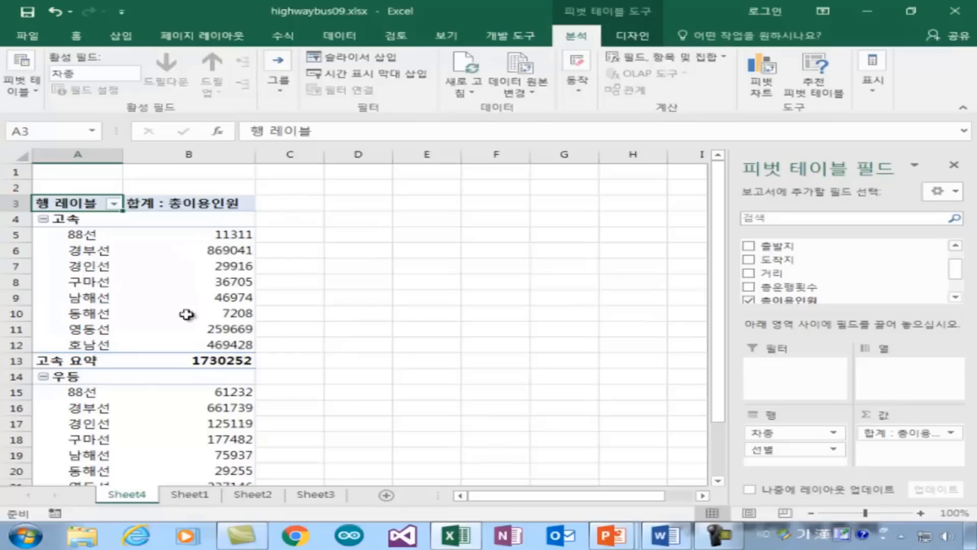
{"action": "scroll", "coordinate": [181, 359], "scroll_direction": "down", "scroll_amount": 1}
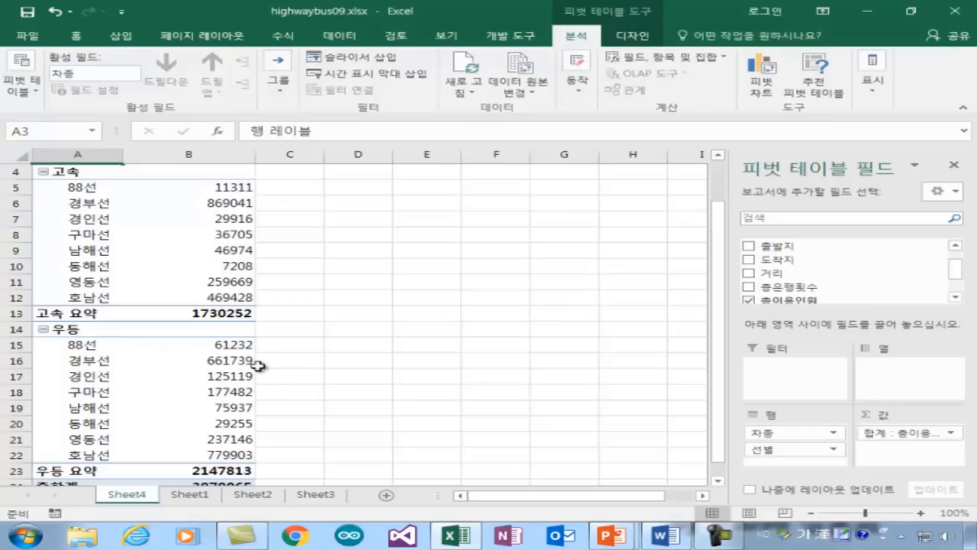
{"action": "scroll", "coordinate": [259, 367], "scroll_direction": "down", "scroll_amount": 1}
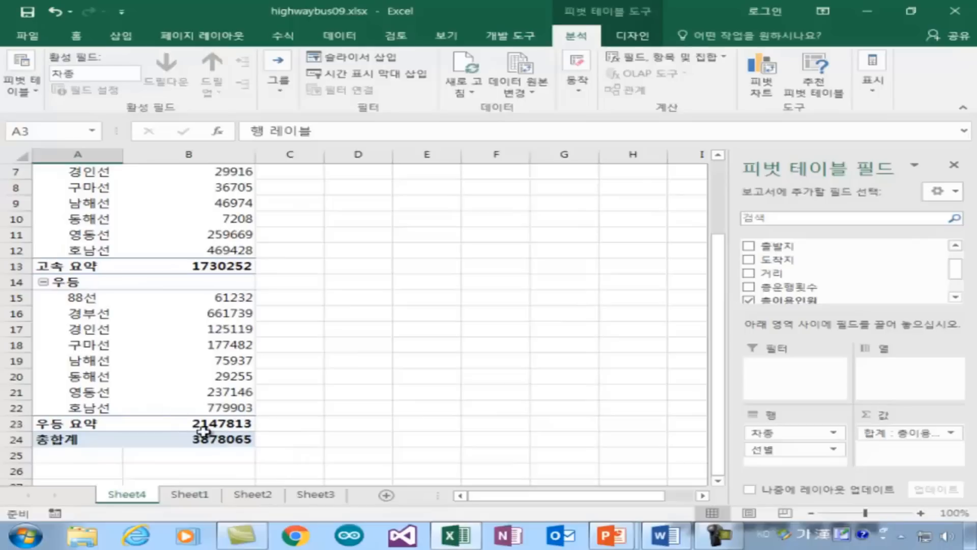
{"action": "scroll", "coordinate": [235, 330], "scroll_direction": "up", "scroll_amount": 2}
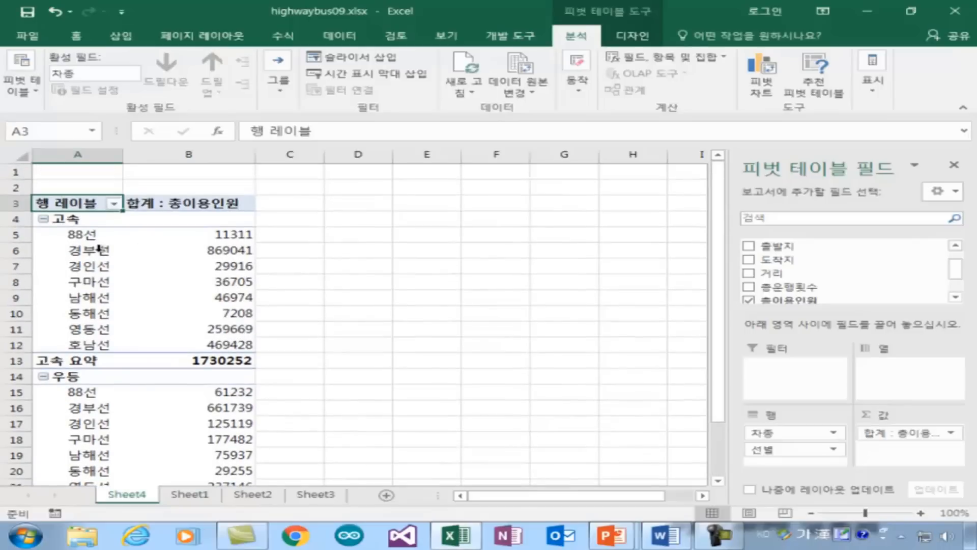
{"action": "mouse_move", "coordinate": [146, 240]}
Empty the pivot table by removing the fields 선별, 차종 and 총이용인원
{"action": "left_click_drag", "start_coordinate": [768, 448], "coordinate": [633, 409]}
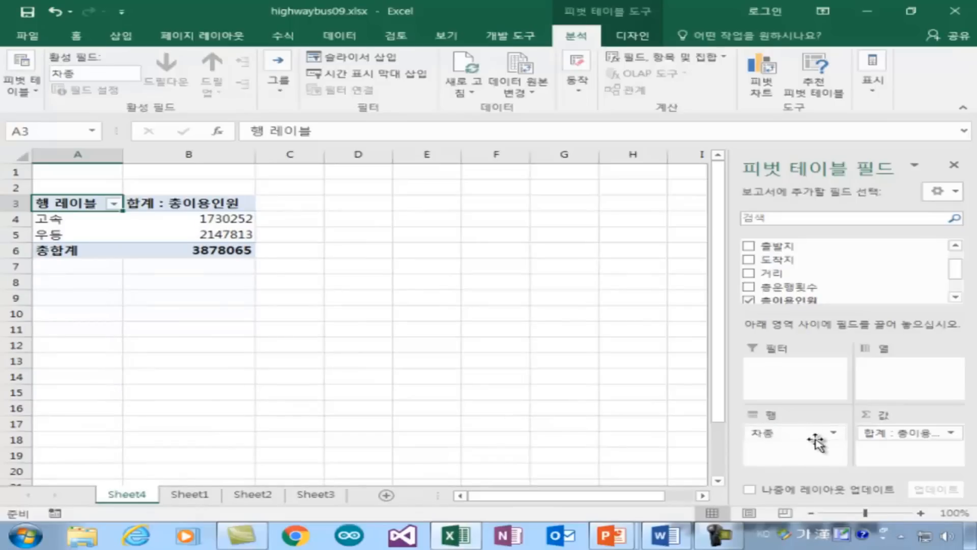
{"action": "left_click", "coordinate": [833, 433]}
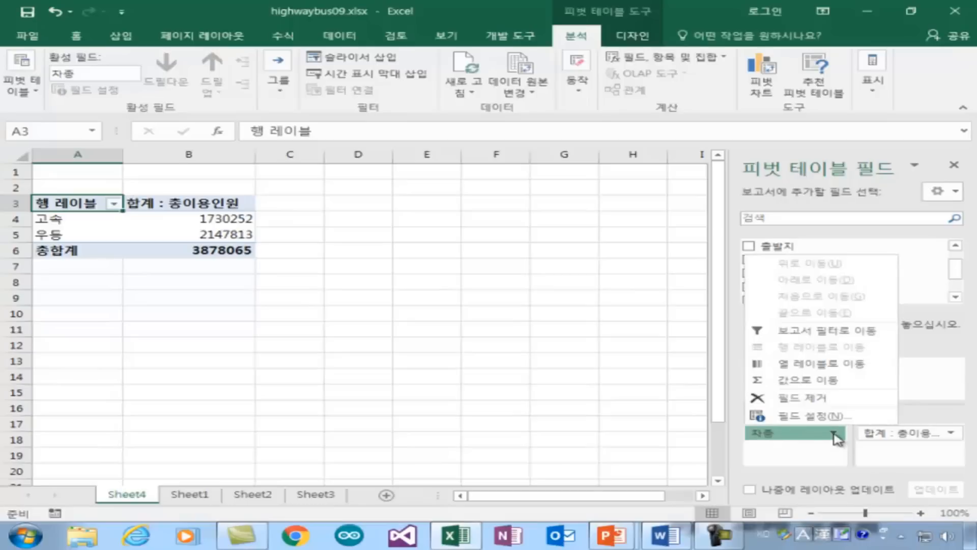
{"action": "left_click", "coordinate": [803, 401]}
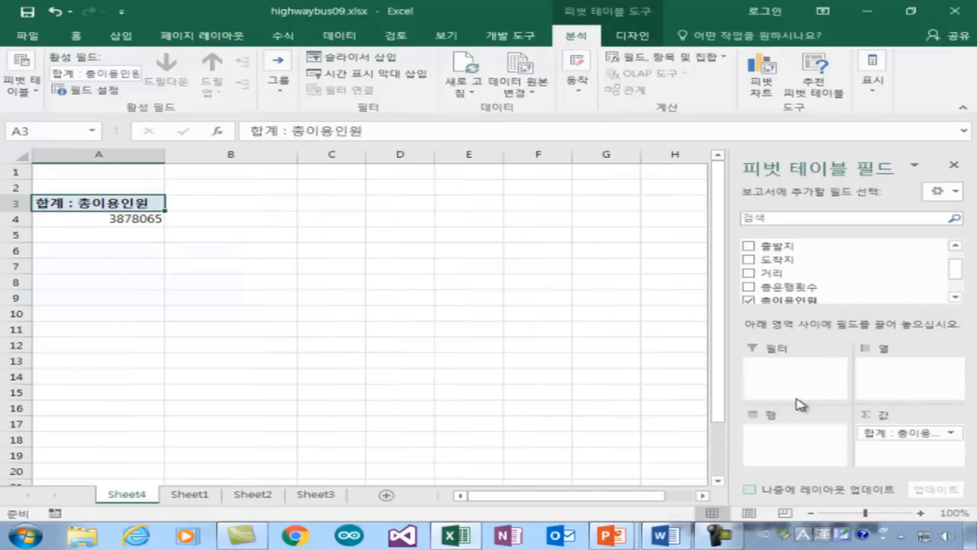
{"action": "left_click", "coordinate": [936, 434]}
{"action": "left_click", "coordinate": [865, 399]}
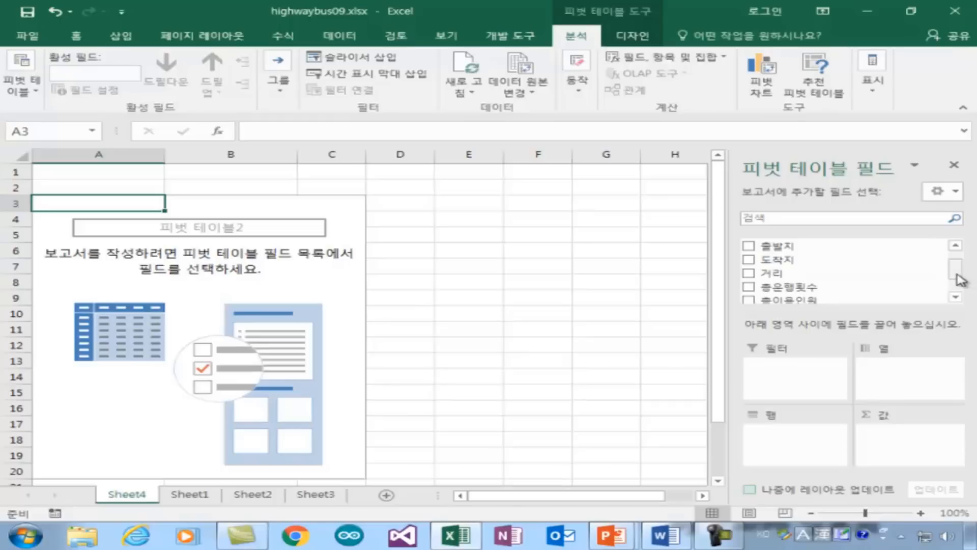
Lay out the pivot table with 선별 as filter, 출발지 as rows, 도착지 as columns and the sum of 총이용인원 as values
{"action": "left_click_drag", "start_coordinate": [957, 274], "coordinate": [957, 257]}
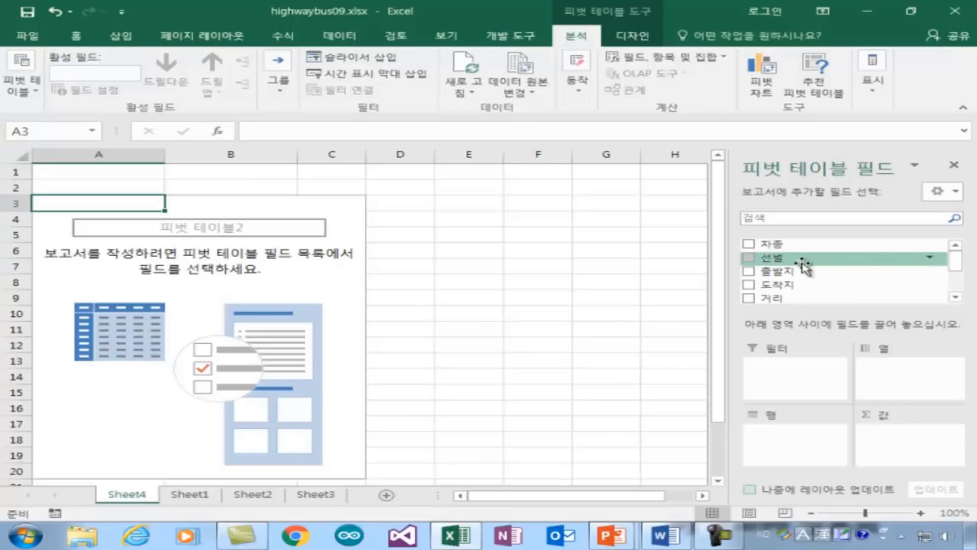
{"action": "left_click_drag", "start_coordinate": [784, 261], "coordinate": [777, 368]}
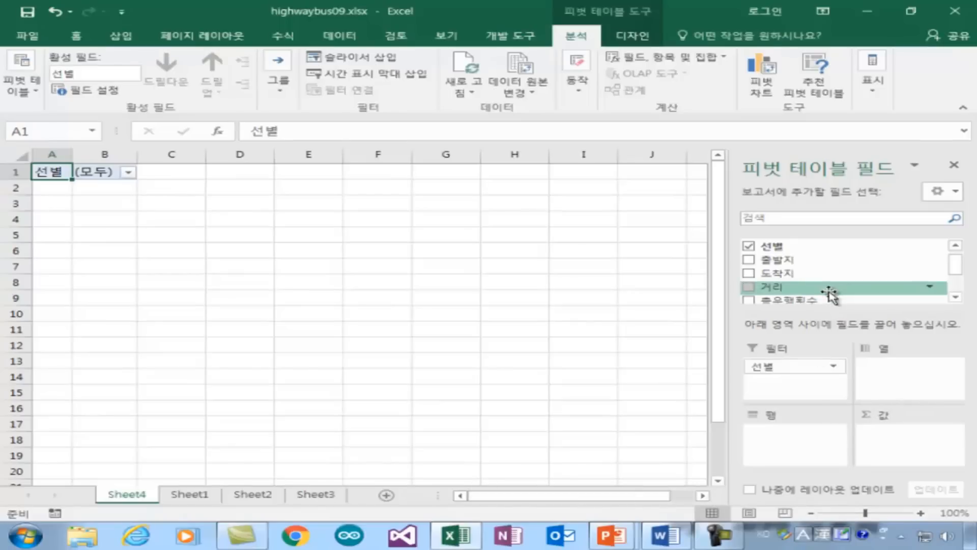
{"action": "left_click_drag", "start_coordinate": [776, 261], "coordinate": [785, 440]}
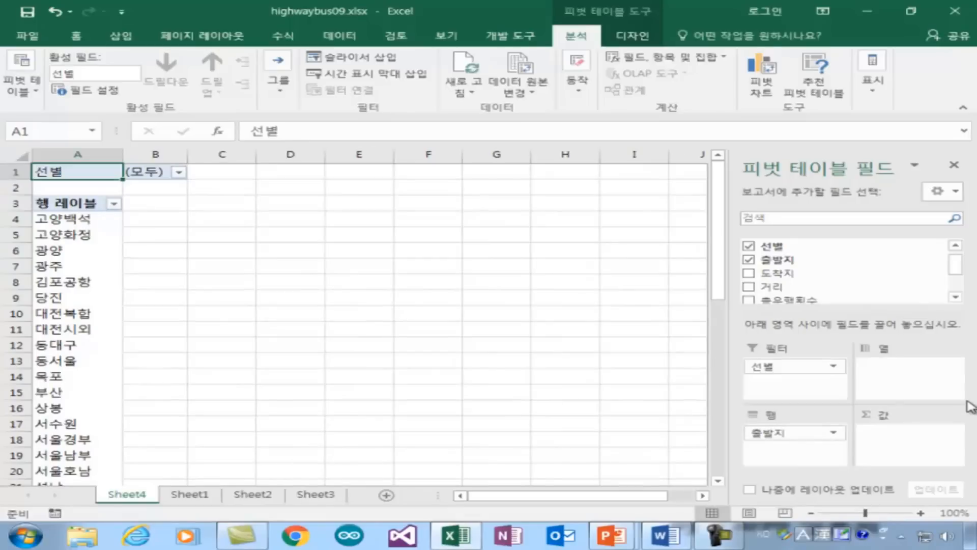
{"action": "left_click_drag", "start_coordinate": [774, 277], "coordinate": [883, 373]}
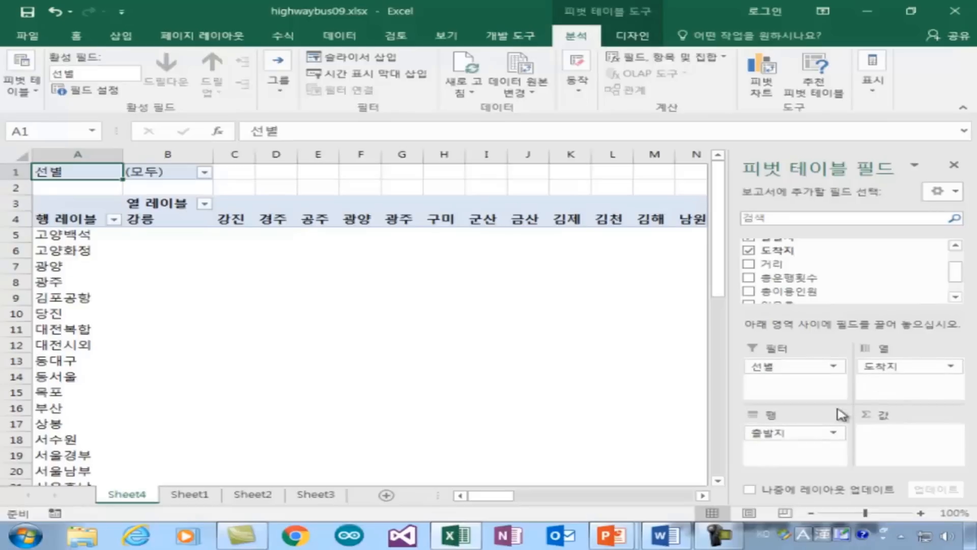
{"action": "left_click_drag", "start_coordinate": [806, 291], "coordinate": [921, 436]}
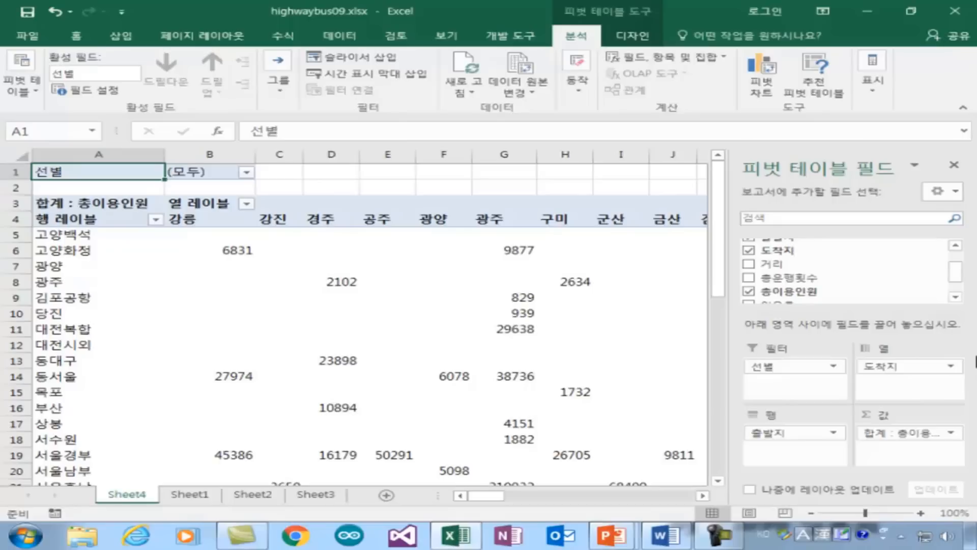
Examine the departure labels in the rows and the destination labels in the columns of the pivot table
{"action": "left_click", "coordinate": [75, 224]}
{"action": "left_click", "coordinate": [195, 203]}
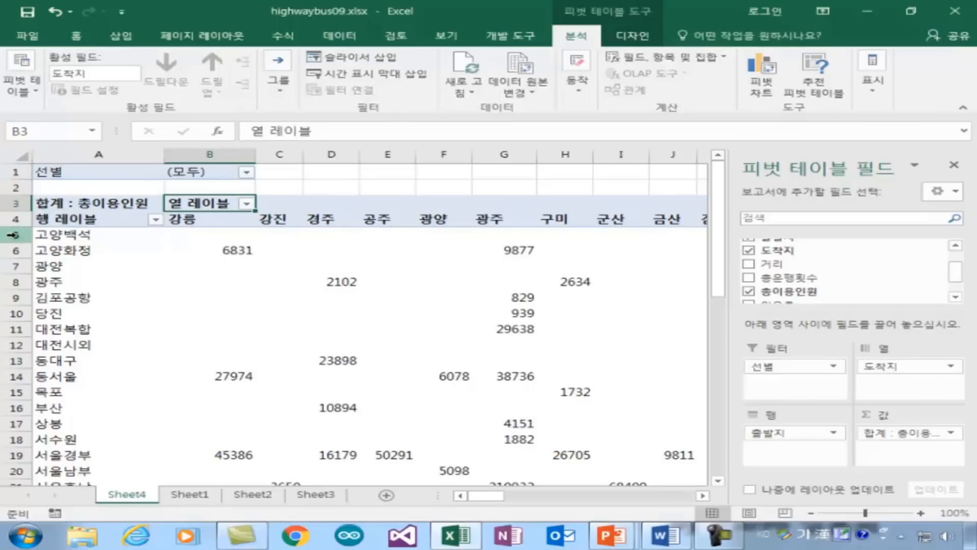
{"action": "left_click", "coordinate": [66, 237]}
{"action": "left_click", "coordinate": [58, 289]}
{"action": "left_click", "coordinate": [226, 224]}
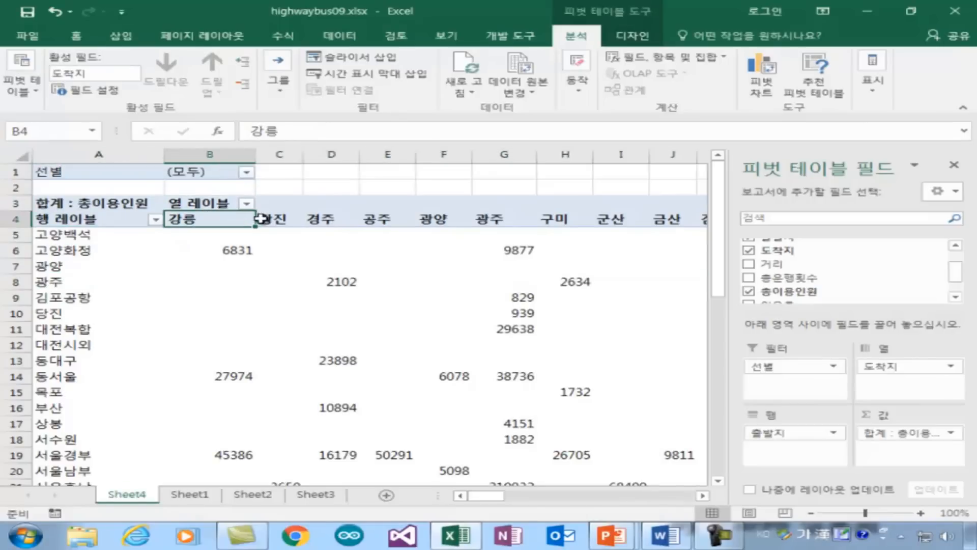
{"action": "left_click", "coordinate": [270, 221]}
{"action": "left_click", "coordinate": [336, 221]}
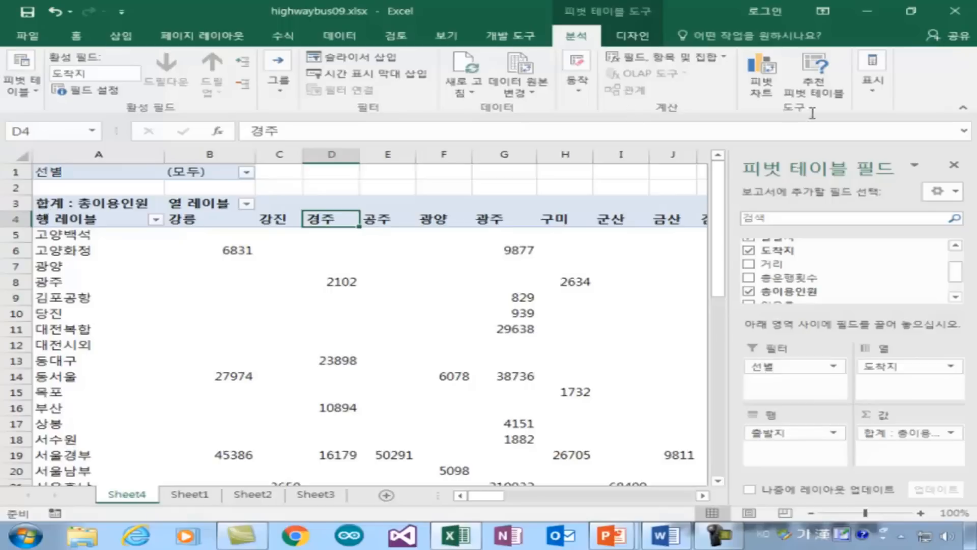
Group the pivot table's rows by 차종 above 출발지 and look over the resulting groups
{"action": "left_click_drag", "start_coordinate": [957, 274], "coordinate": [957, 255]}
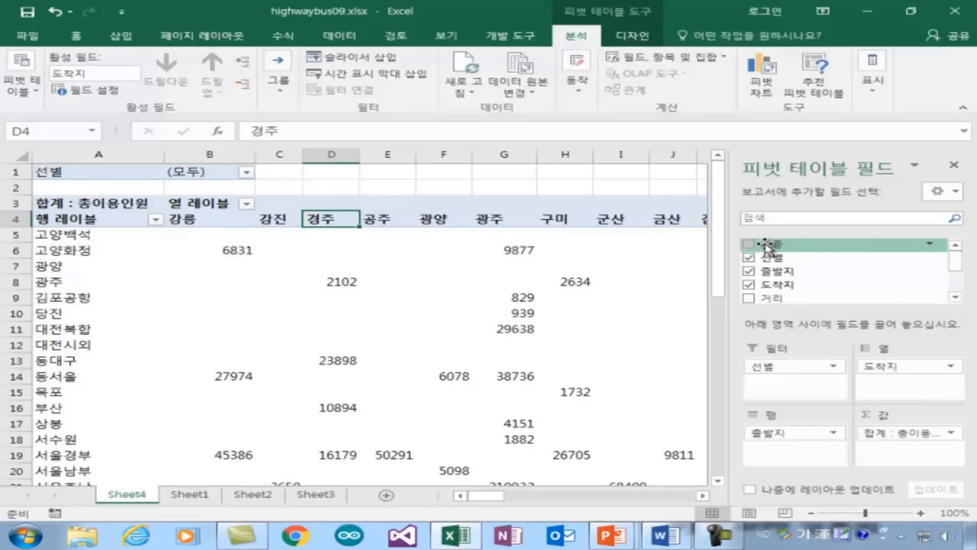
{"action": "mouse_move", "coordinate": [765, 247]}
{"action": "left_mouse_down"}
{"action": "mouse_move", "coordinate": [814, 285]}
{"action": "mouse_move", "coordinate": [796, 432]}
{"action": "left_mouse_up"}
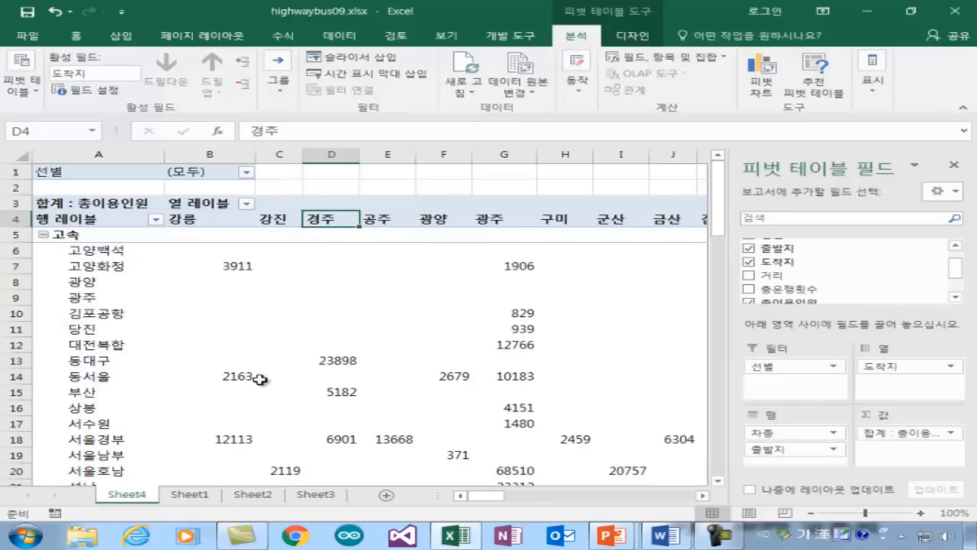
{"action": "scroll", "coordinate": [244, 372], "scroll_direction": "down", "scroll_amount": 7}
{"action": "scroll", "coordinate": [236, 373], "scroll_direction": "down", "scroll_amount": 4}
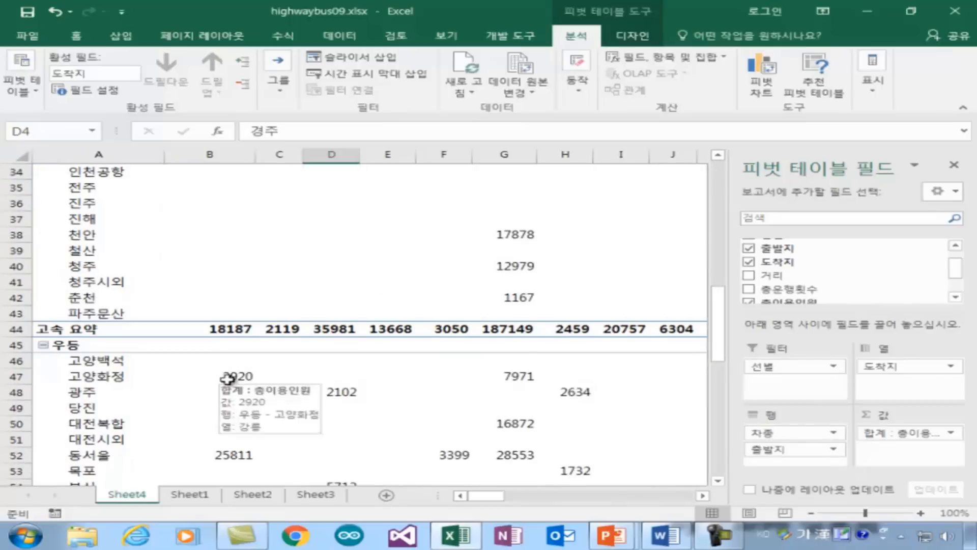
{"action": "scroll", "coordinate": [227, 379], "scroll_direction": "up", "scroll_amount": 2}
{"action": "scroll", "coordinate": [227, 379], "scroll_direction": "up", "scroll_amount": 9}
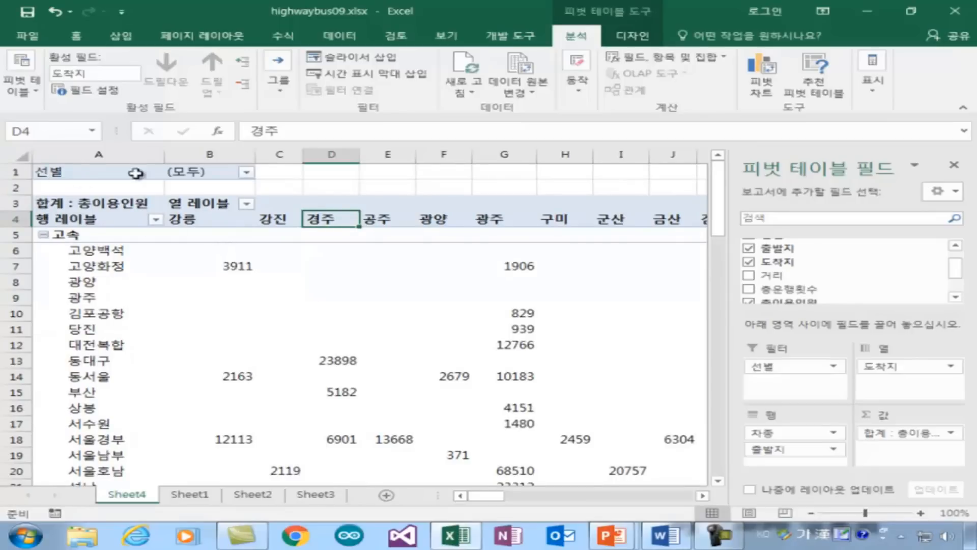
Filter the pivot table's 선별 field to show only 영동선
{"action": "left_click", "coordinate": [246, 174]}
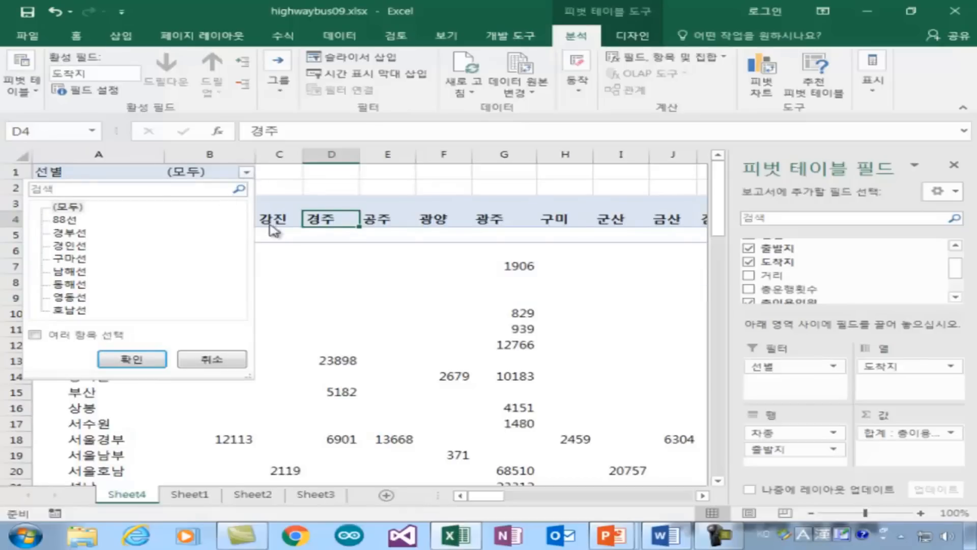
{"action": "left_click", "coordinate": [70, 297]}
{"action": "left_click", "coordinate": [149, 363]}
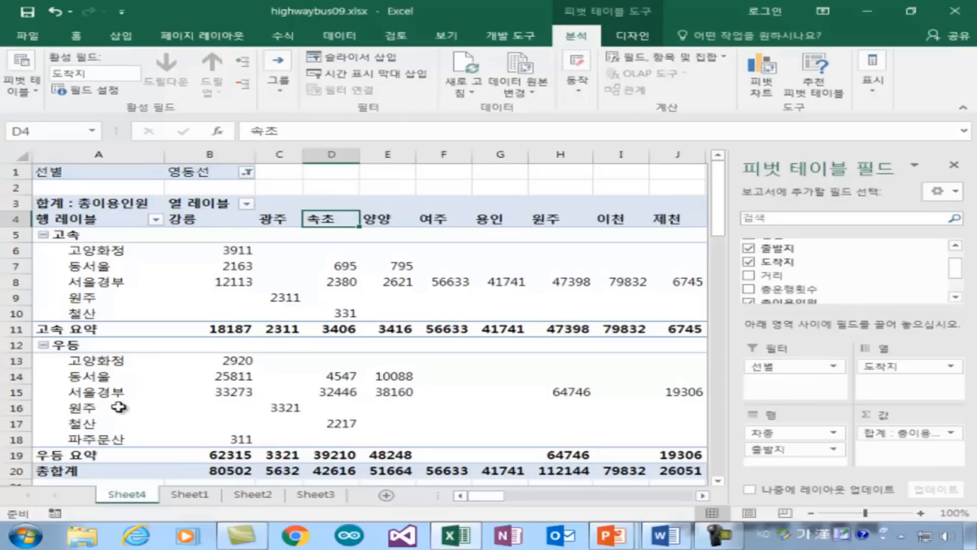
{"action": "mouse_move", "coordinate": [336, 318]}
{"action": "left_click", "coordinate": [90, 251]}
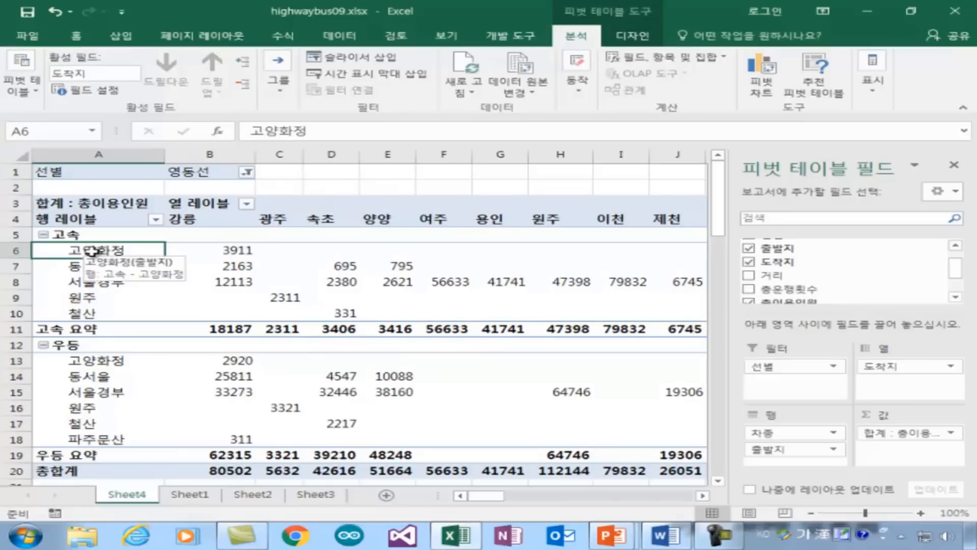
Filter the pivot table's 선별 field to show only 동해선
{"action": "left_click", "coordinate": [223, 253]}
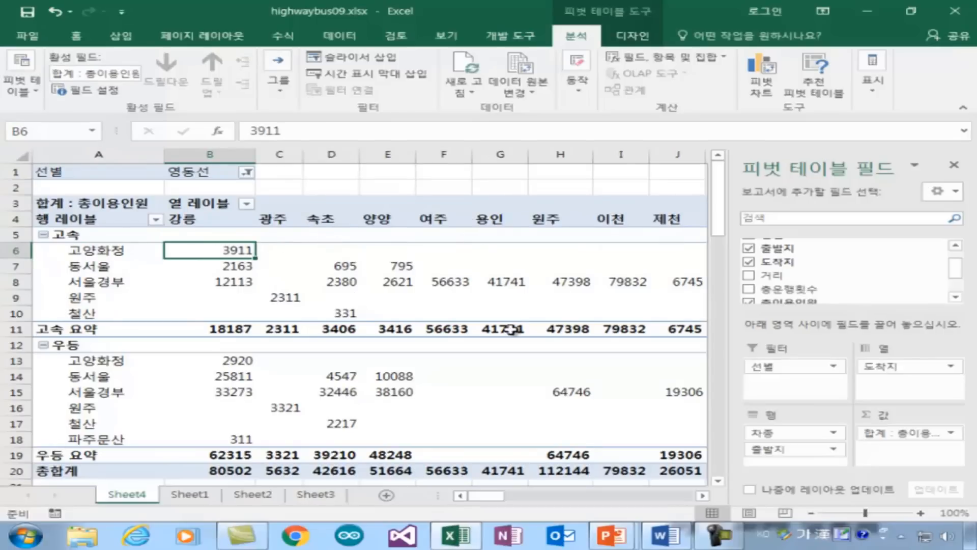
{"action": "left_click", "coordinate": [248, 172]}
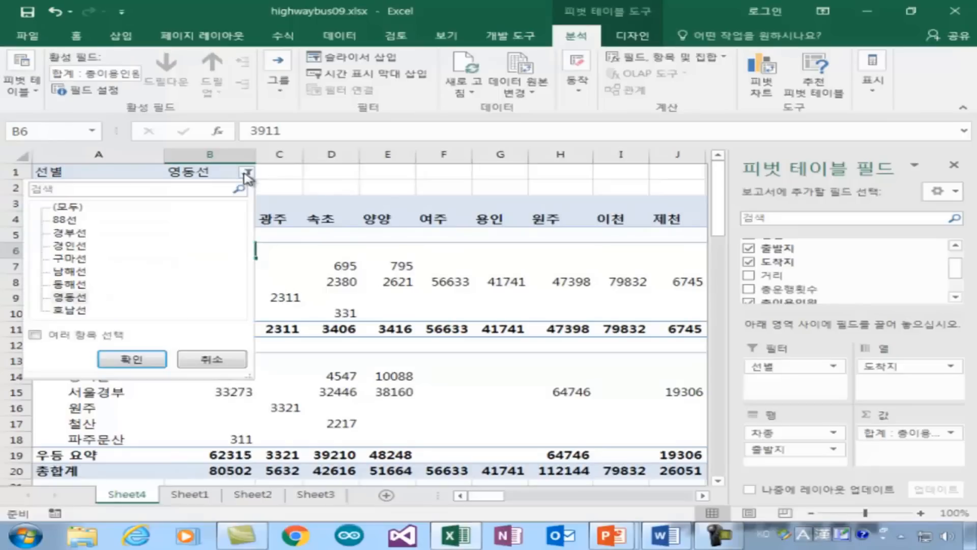
{"action": "left_click", "coordinate": [67, 285]}
{"action": "left_click", "coordinate": [132, 359]}
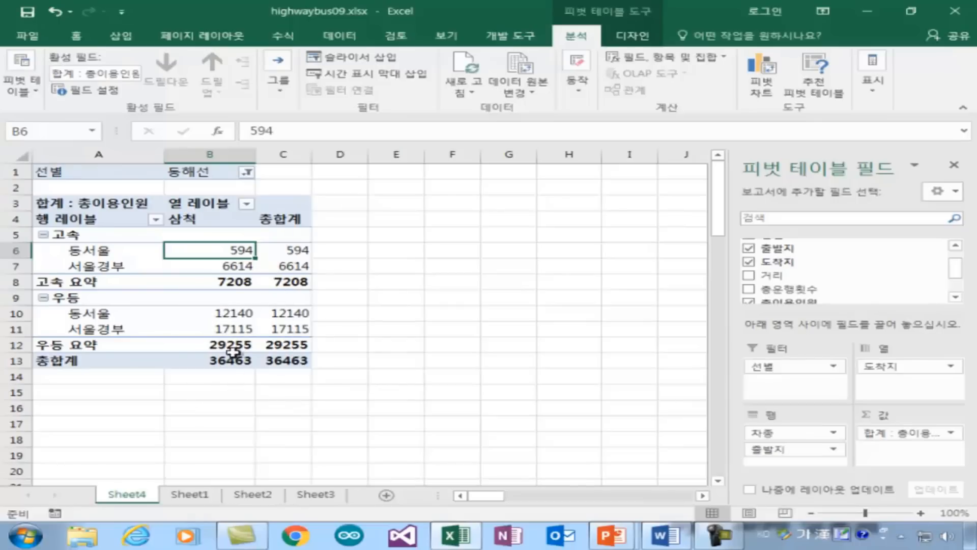
{"action": "left_click", "coordinate": [200, 346]}
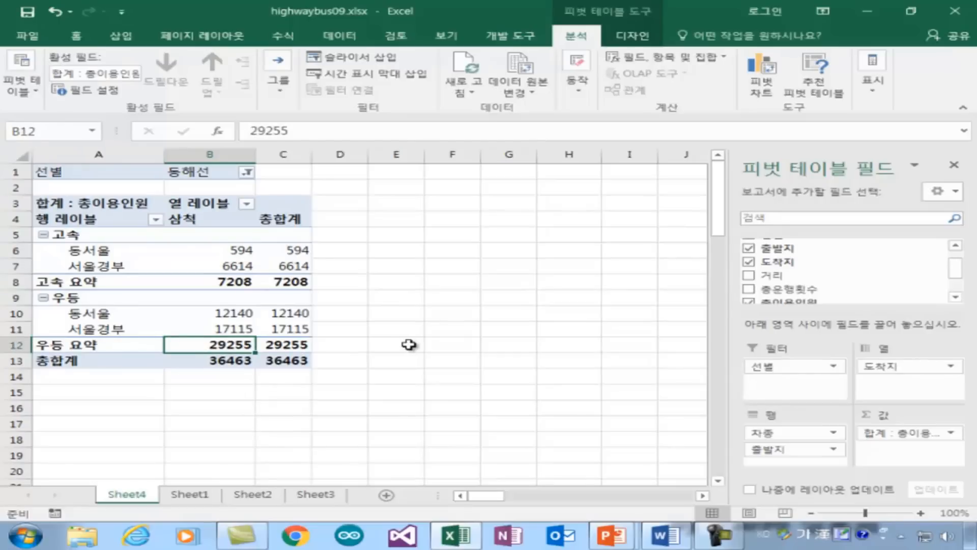
Change the pivot table's 선별 filter to 구마선 and look over the passenger sums
{"action": "left_click", "coordinate": [247, 173]}
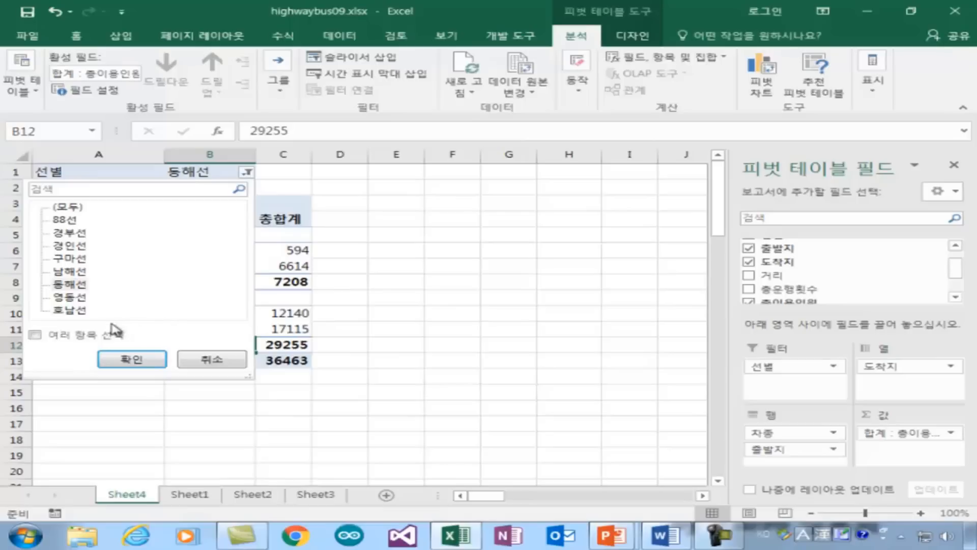
{"action": "left_click", "coordinate": [80, 311]}
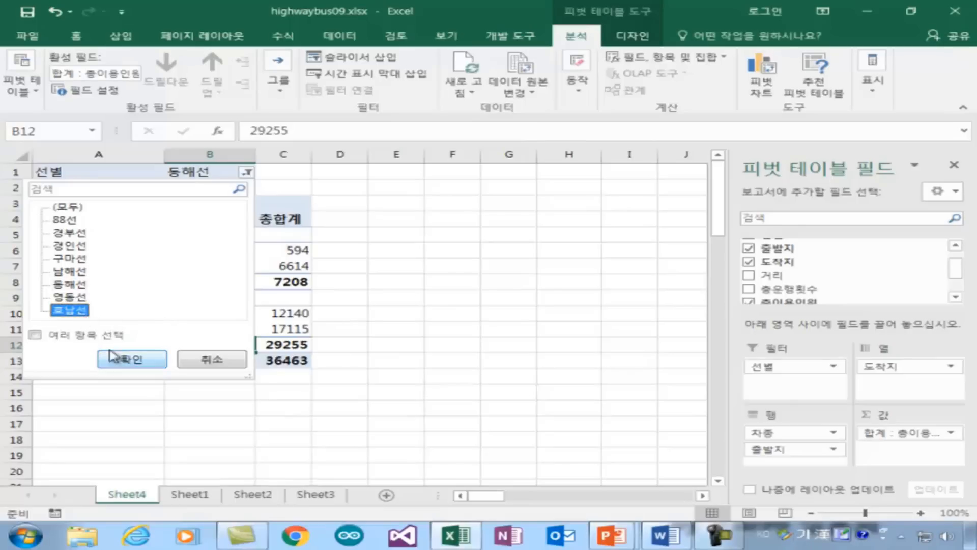
{"action": "left_click", "coordinate": [69, 259]}
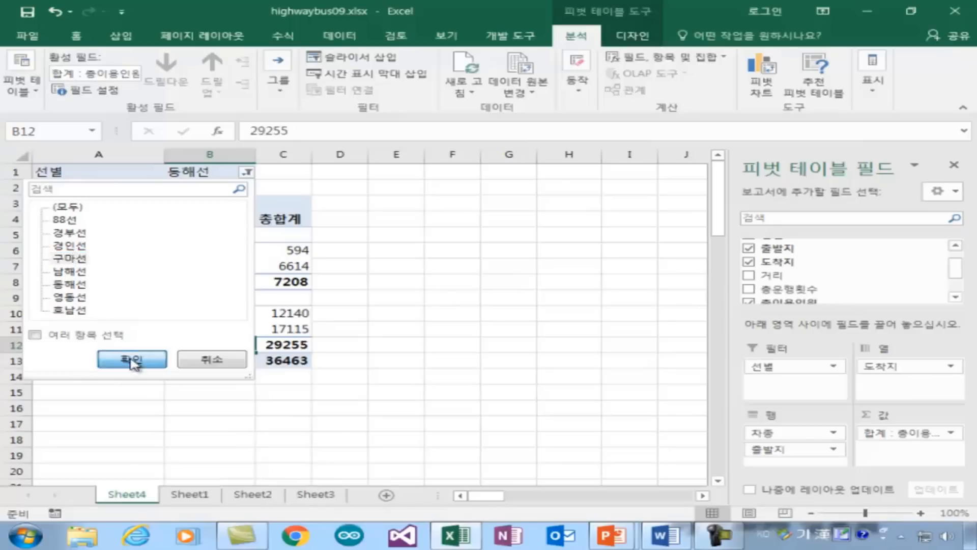
{"action": "left_click", "coordinate": [131, 357]}
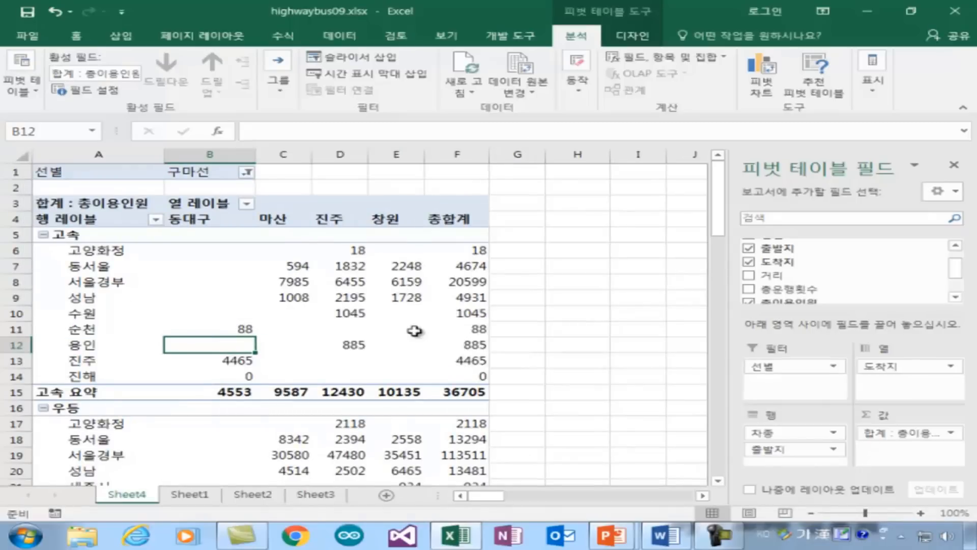
{"action": "scroll", "coordinate": [413, 333], "scroll_direction": "down", "scroll_amount": 3}
{"action": "scroll", "coordinate": [309, 425], "scroll_direction": "up", "scroll_amount": 3}
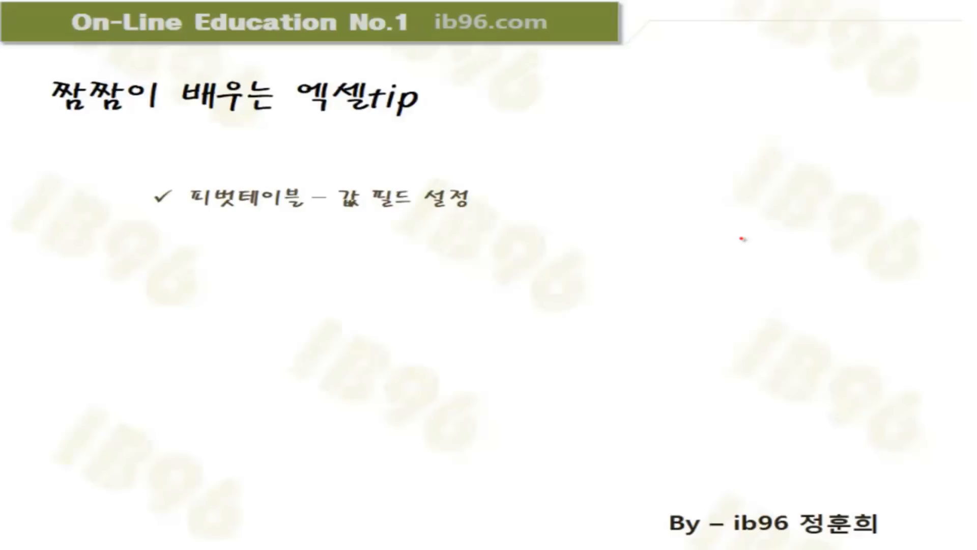
Reveal the taskbar over the running slide show and switch to the highwaybus09.xlsx workbook in Excel
{"action": "right_click", "coordinate": [541, 305]}
{"action": "mouse_move", "coordinate": [669, 460]}
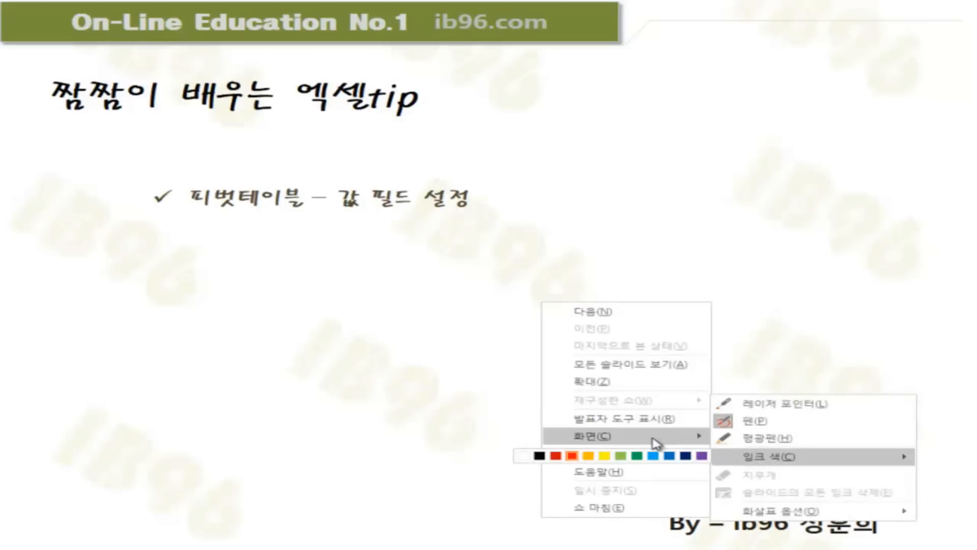
{"action": "mouse_move", "coordinate": [657, 443]}
{"action": "left_click", "coordinate": [773, 491]}
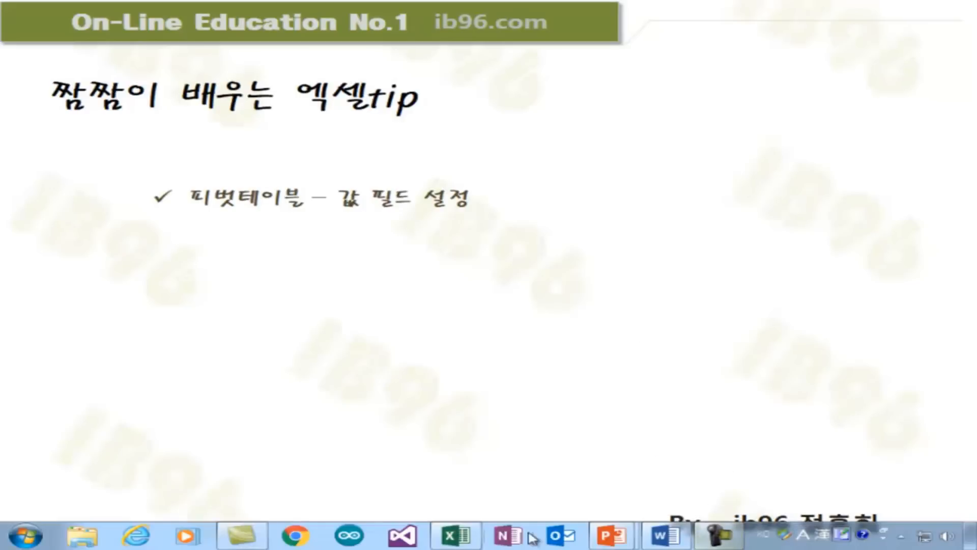
{"action": "left_click", "coordinate": [455, 535]}
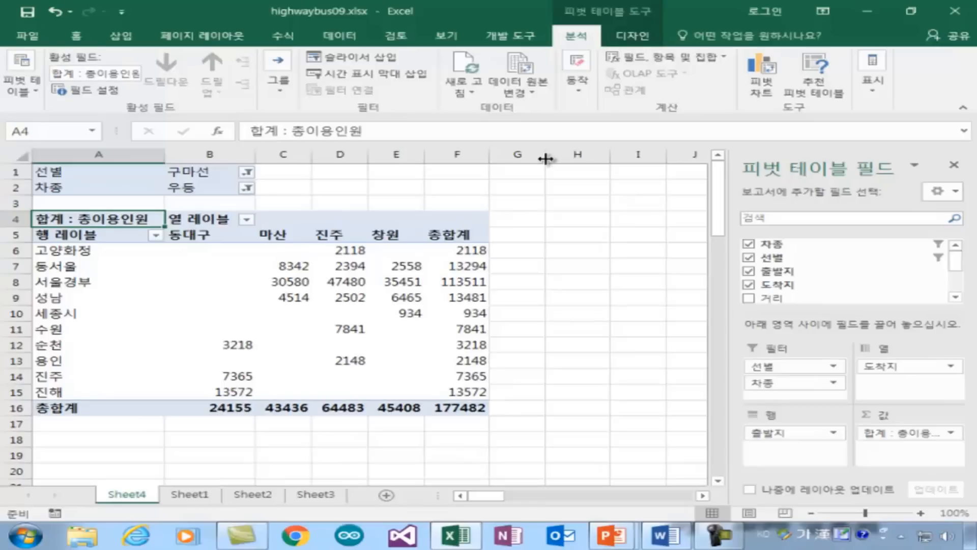
Set the pivot table's 선별 filter to 경부선 and look over the filtered rows
{"action": "left_click", "coordinate": [247, 173]}
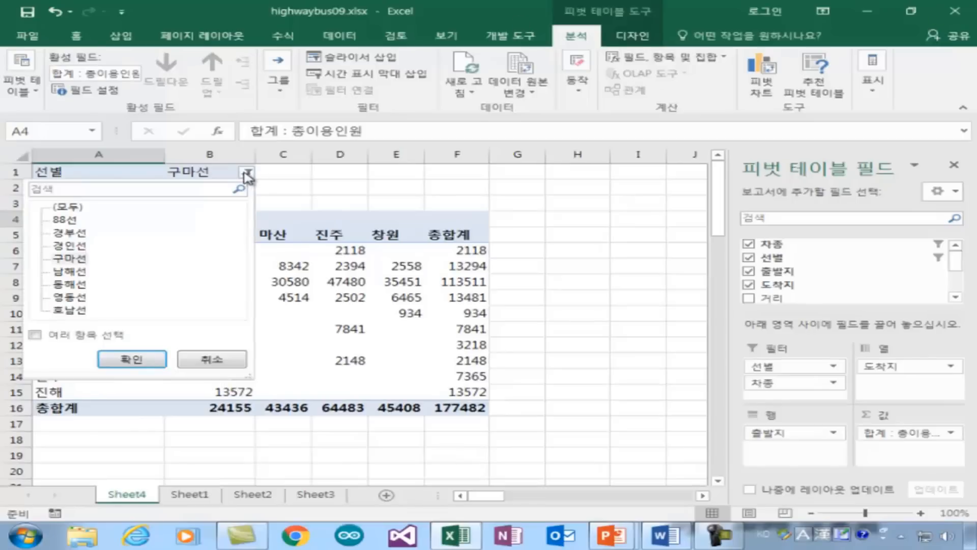
{"action": "left_click", "coordinate": [78, 234]}
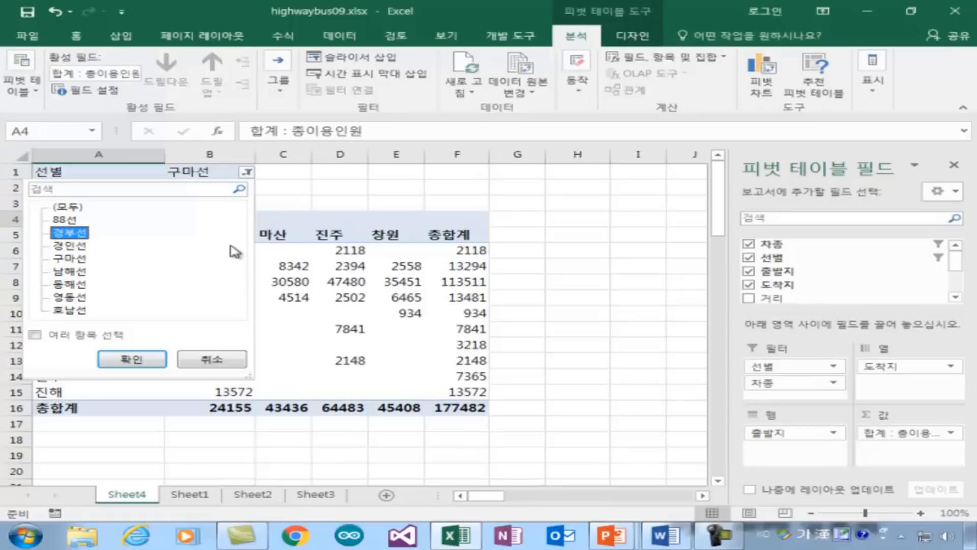
{"action": "left_click", "coordinate": [132, 359]}
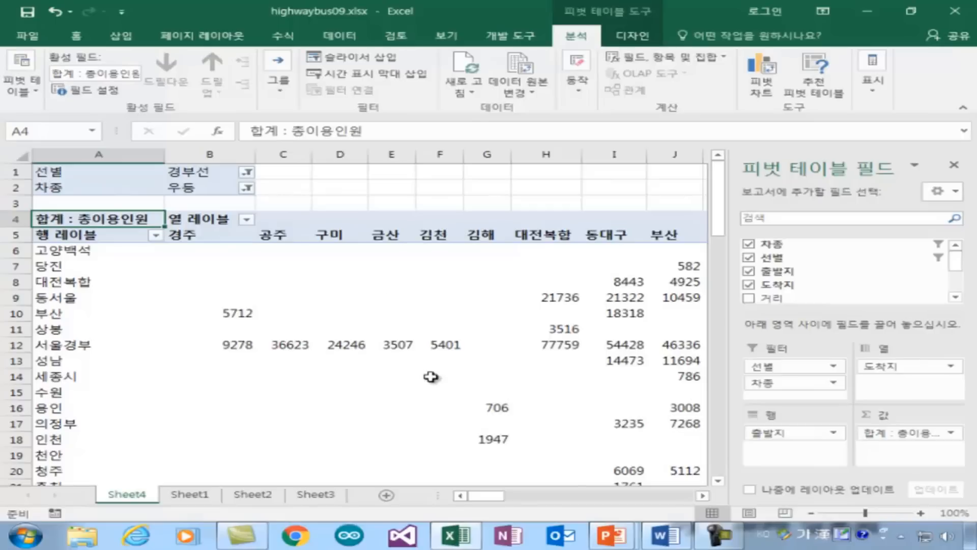
{"action": "scroll", "coordinate": [430, 376], "scroll_direction": "down", "scroll_amount": 2}
{"action": "scroll", "coordinate": [425, 381], "scroll_direction": "up", "scroll_amount": 2}
{"action": "mouse_move", "coordinate": [692, 402]}
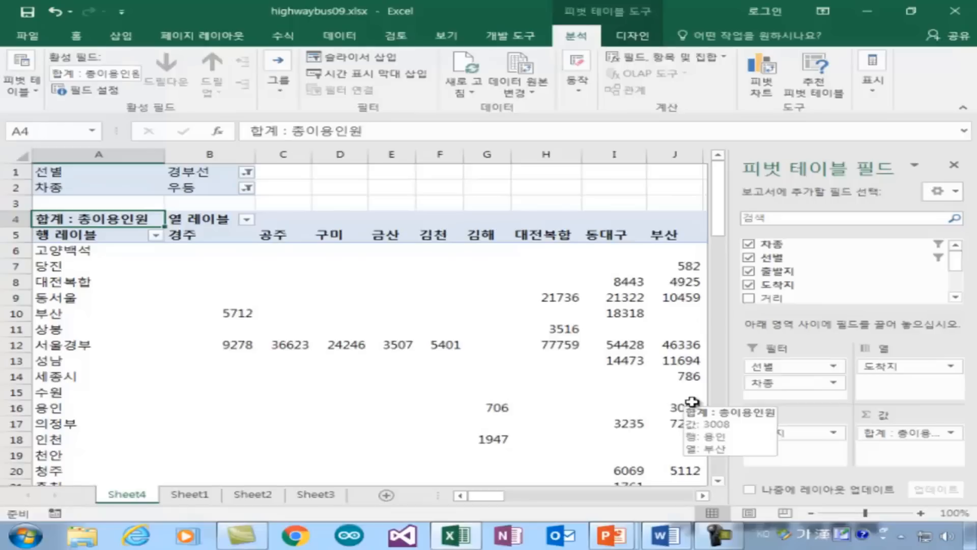
Rename the pivot table's 행 레이블 header in cell A5 as 출발지
{"action": "left_click", "coordinate": [75, 235]}
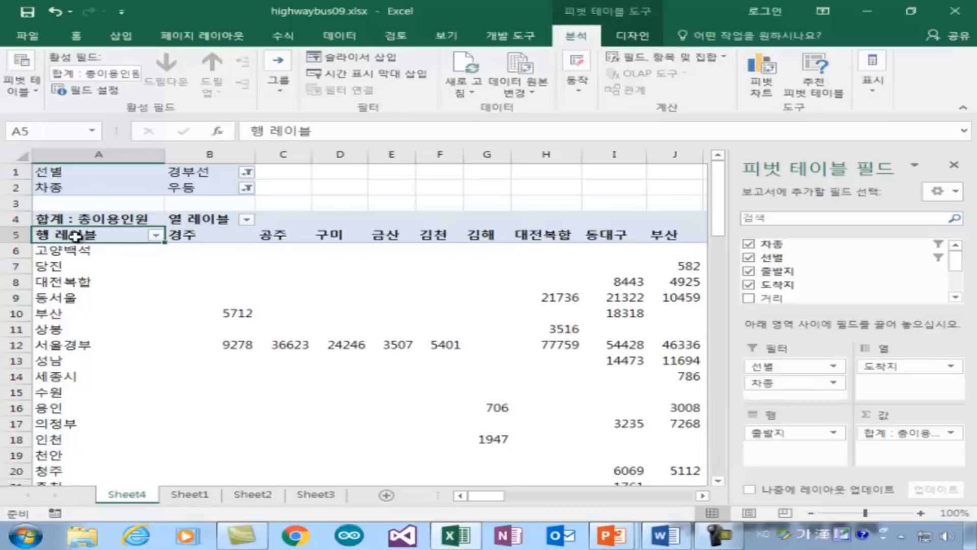
{"action": "left_click", "coordinate": [198, 219]}
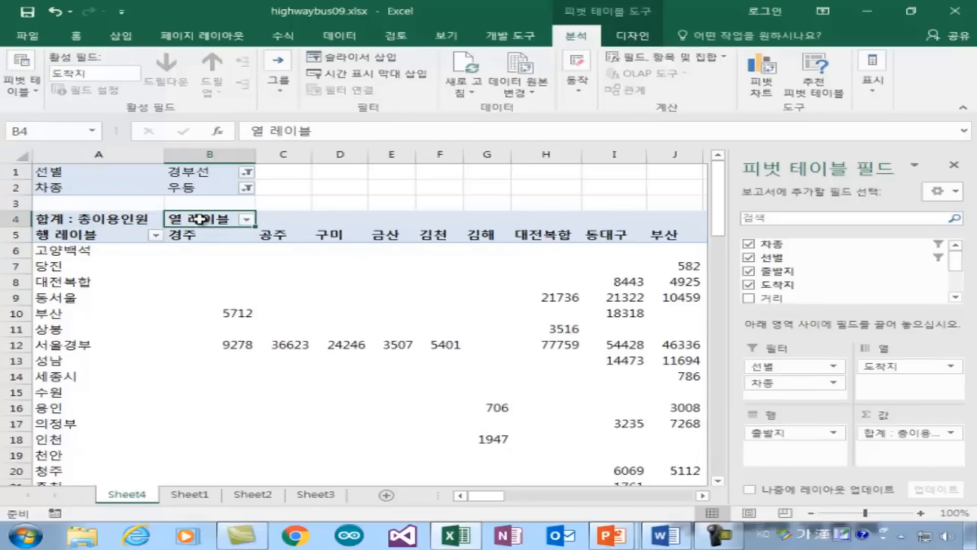
{"action": "left_click", "coordinate": [72, 236]}
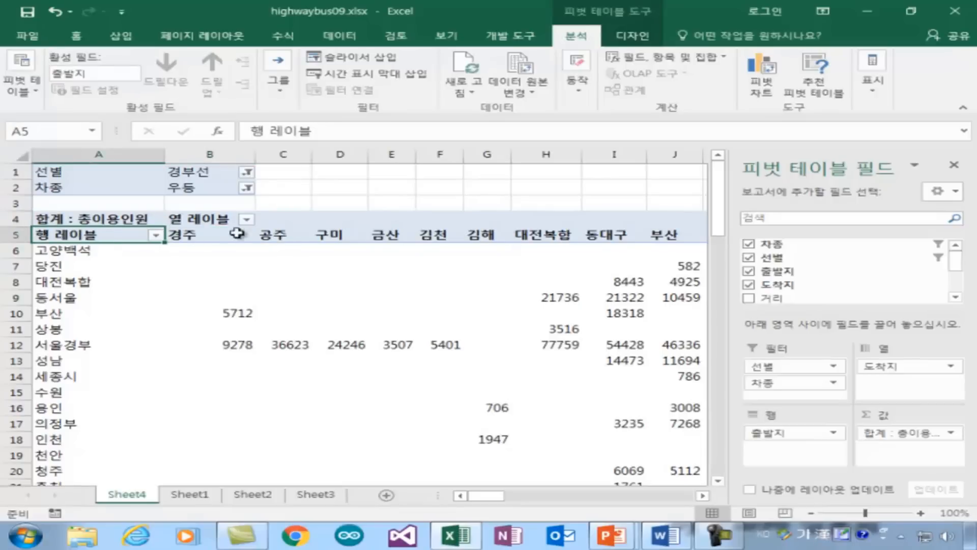
{"action": "left_click", "coordinate": [313, 130]}
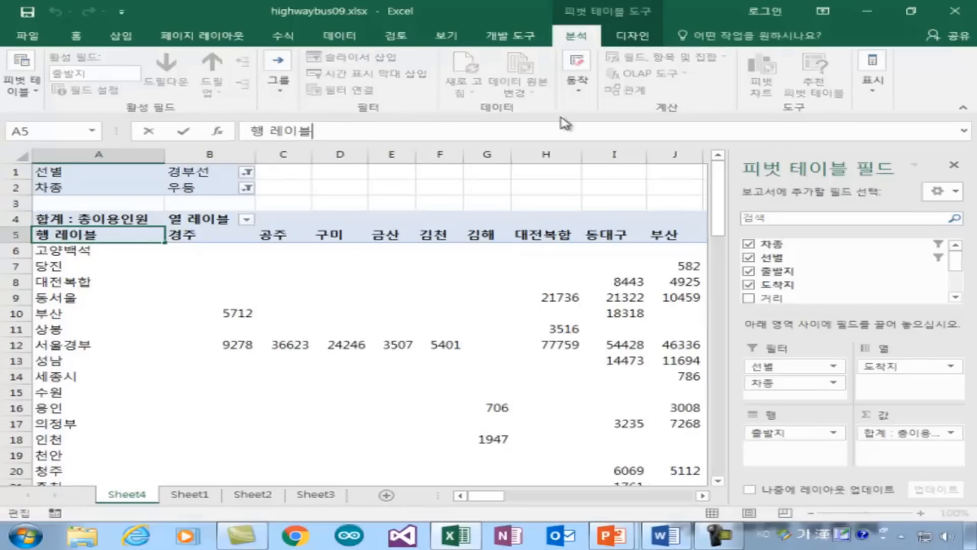
{"action": "key", "text": "BackSpace"}
{"action": "key", "text": "BackSpace"}
{"action": "key", "text": "BackSpace"}
{"action": "key", "text": "BackSpace"}
{"action": "key", "text": "BackSpace"}
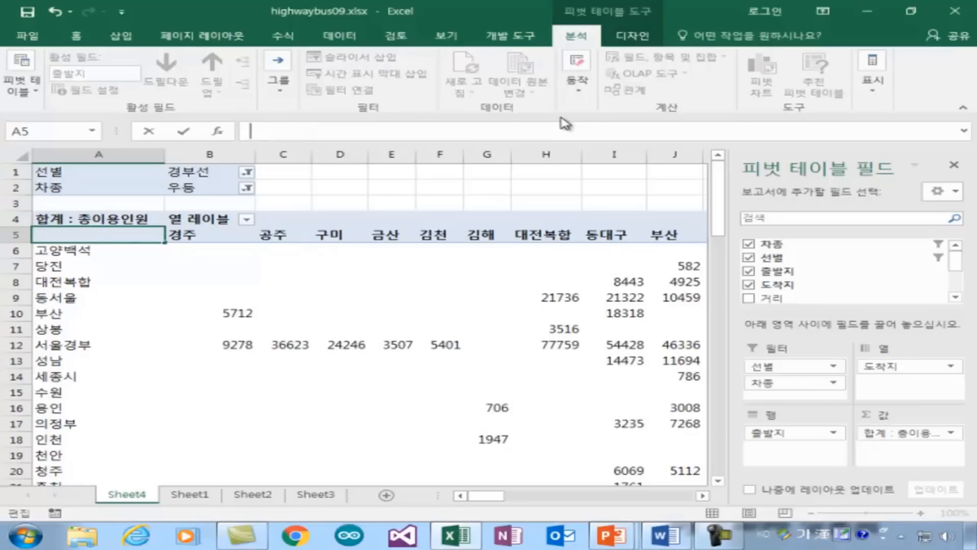
{"action": "type", "text": "ㄷ"}
{"action": "key", "text": "BackSpace"}
{"action": "type", "text": "출발ㅈㅣ"}
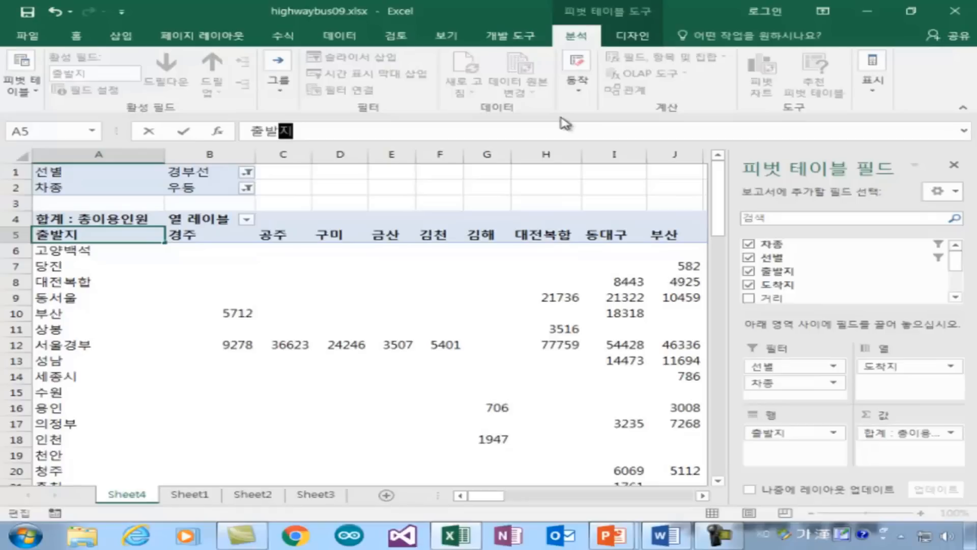
{"action": "key", "text": "Return"}
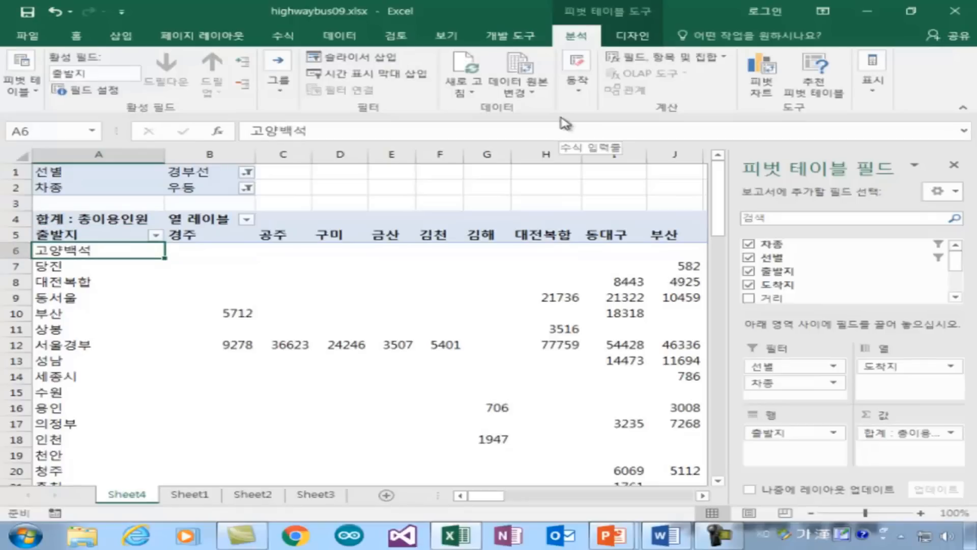
Rename the pivot table's 열 레이블 header in cell B4 as 도착지
{"action": "left_click", "coordinate": [209, 221]}
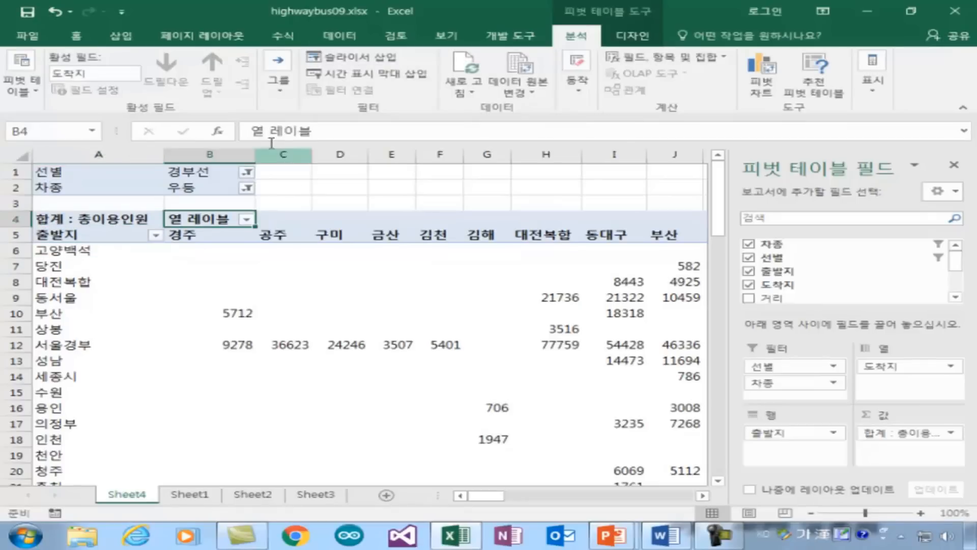
{"action": "left_click_drag", "start_coordinate": [316, 130], "coordinate": [174, 122]}
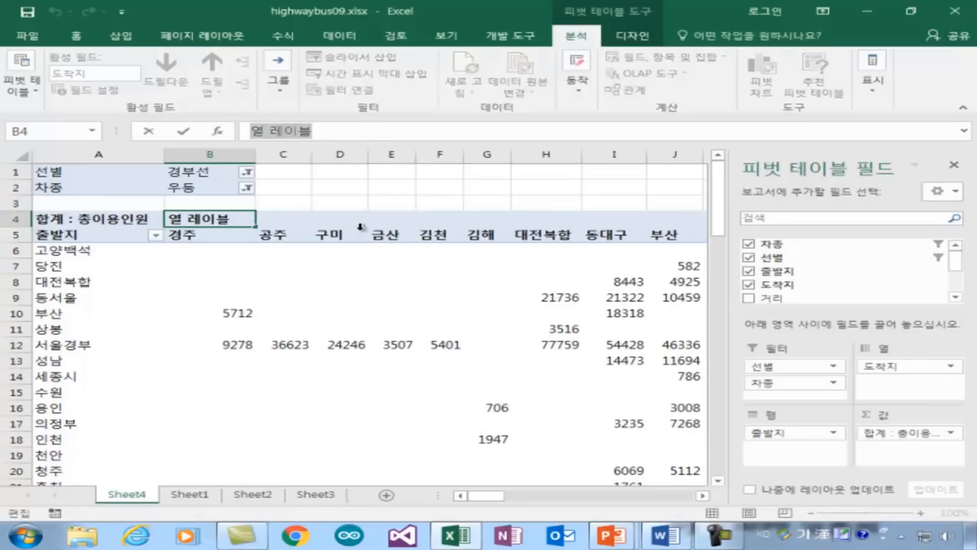
{"action": "type", "text": "도착ㅈ"}
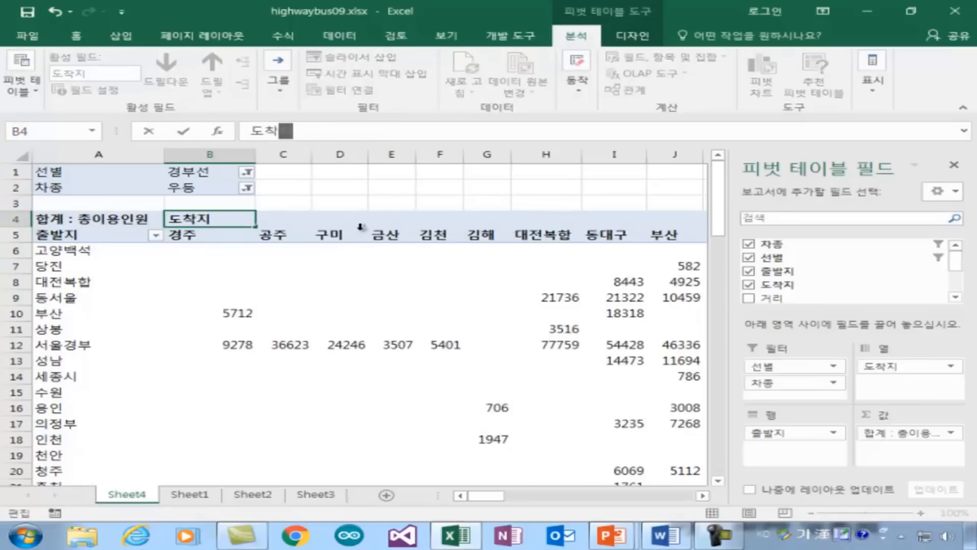
{"action": "type", "text": "ㅣ"}
{"action": "key", "text": "Return"}
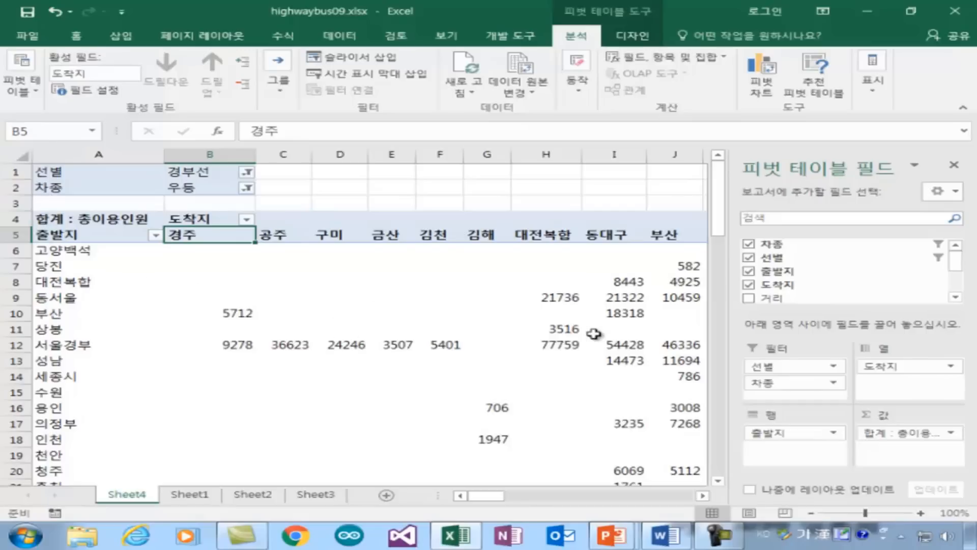
{"action": "scroll", "coordinate": [144, 333], "scroll_direction": "down", "scroll_amount": 3}
{"action": "scroll", "coordinate": [146, 335], "scroll_direction": "up", "scroll_amount": 1}
{"action": "scroll", "coordinate": [146, 335], "scroll_direction": "up", "scroll_amount": 2}
Apply a value filter to 출발지 that keeps items whose 합계 : 총이용인원 is greater than or equal to 5000
{"action": "left_click", "coordinate": [81, 236]}
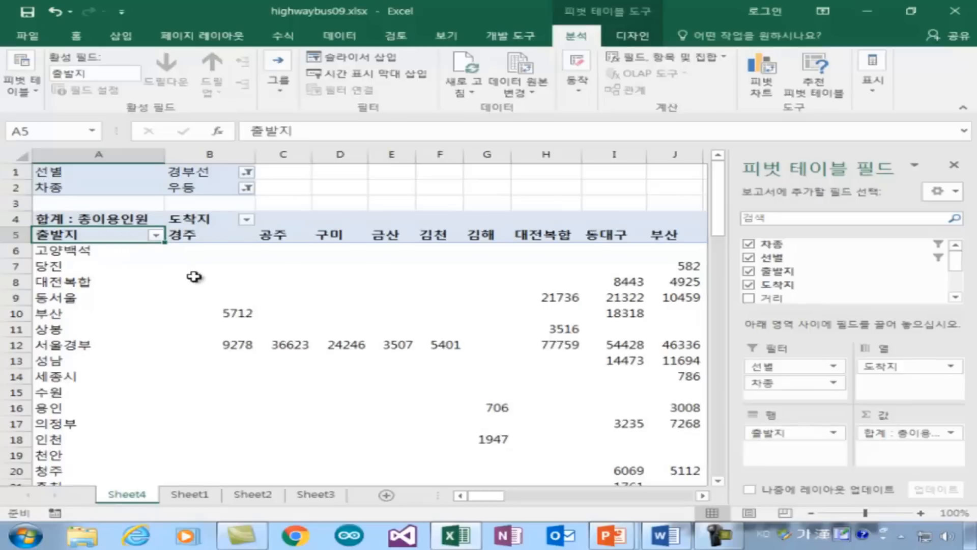
{"action": "mouse_move", "coordinate": [194, 277]}
{"action": "left_click", "coordinate": [156, 235]}
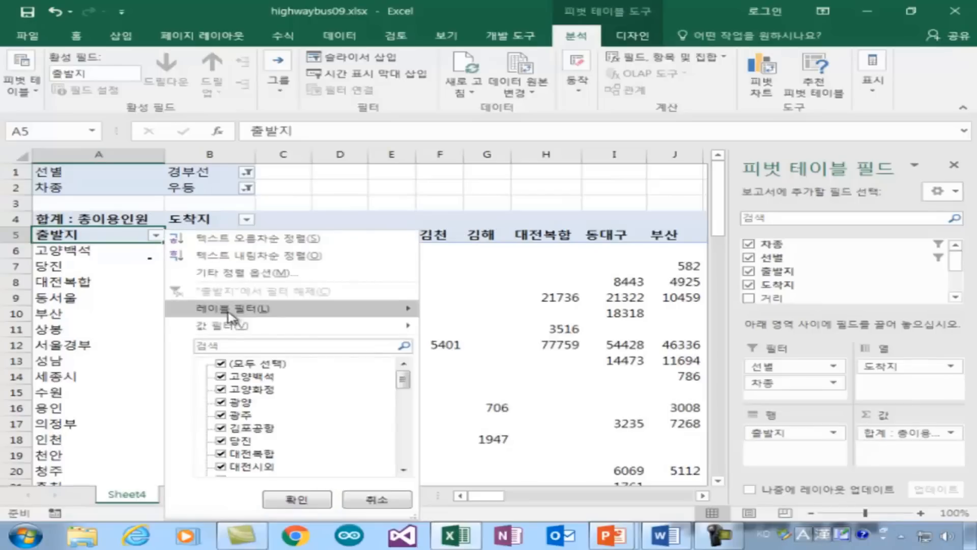
{"action": "mouse_move", "coordinate": [228, 328]}
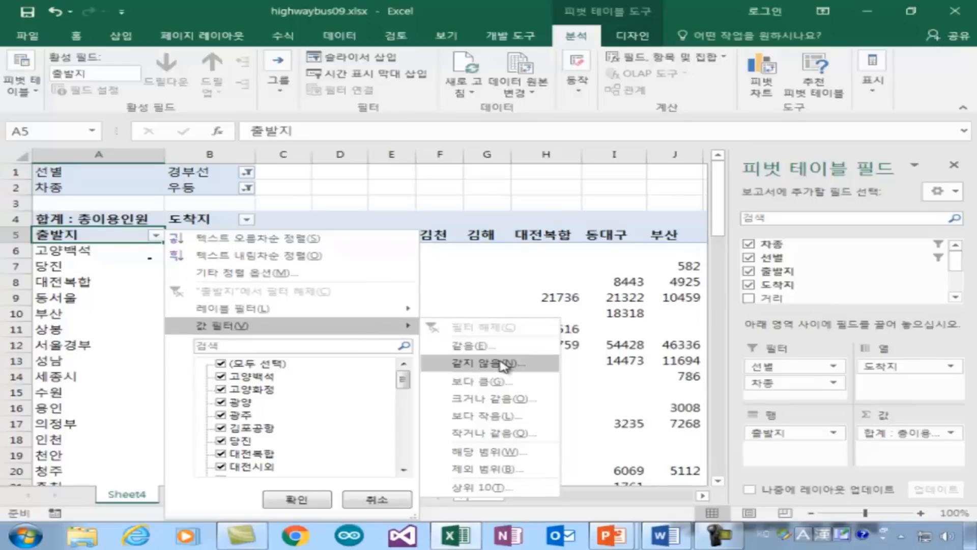
{"action": "left_click", "coordinate": [506, 402]}
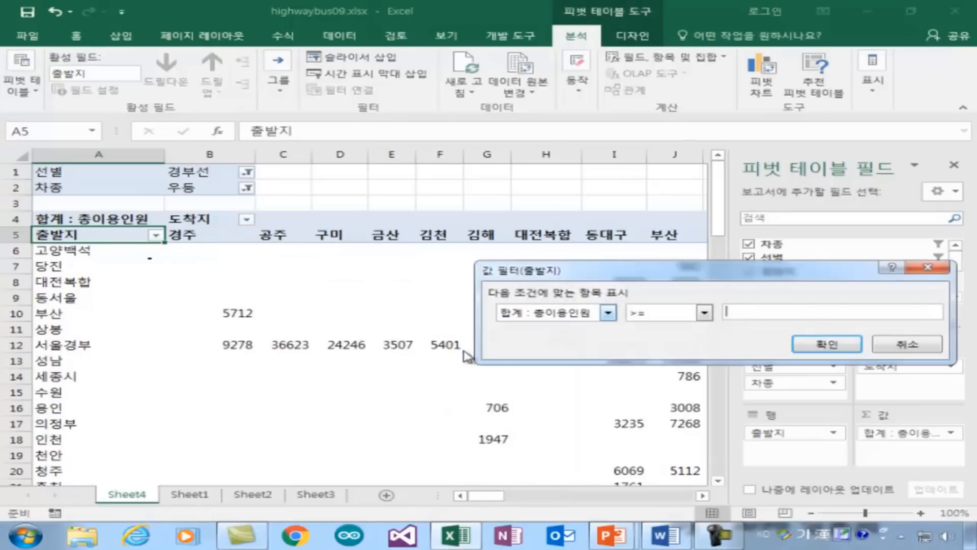
{"action": "left_click_drag", "start_coordinate": [630, 267], "coordinate": [443, 208]}
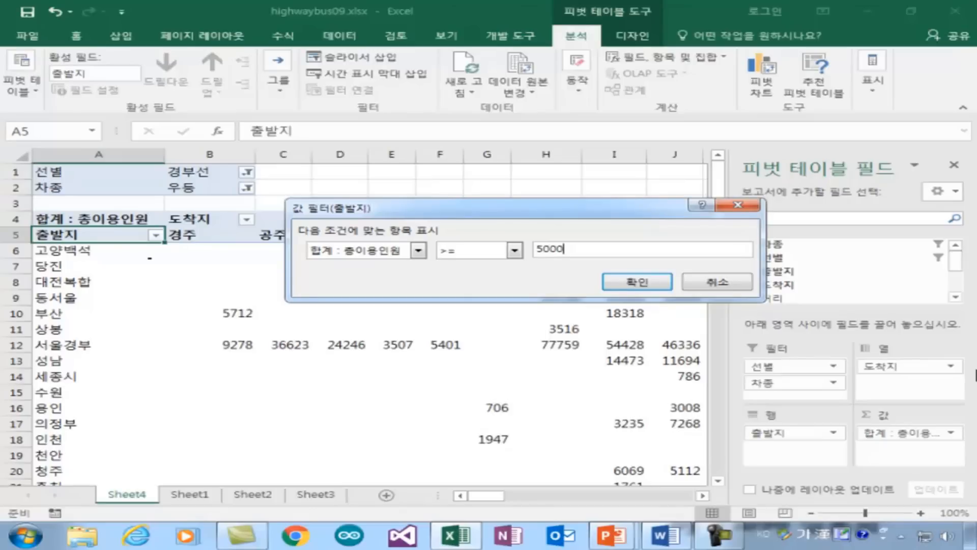
{"action": "left_click", "coordinate": [645, 287]}
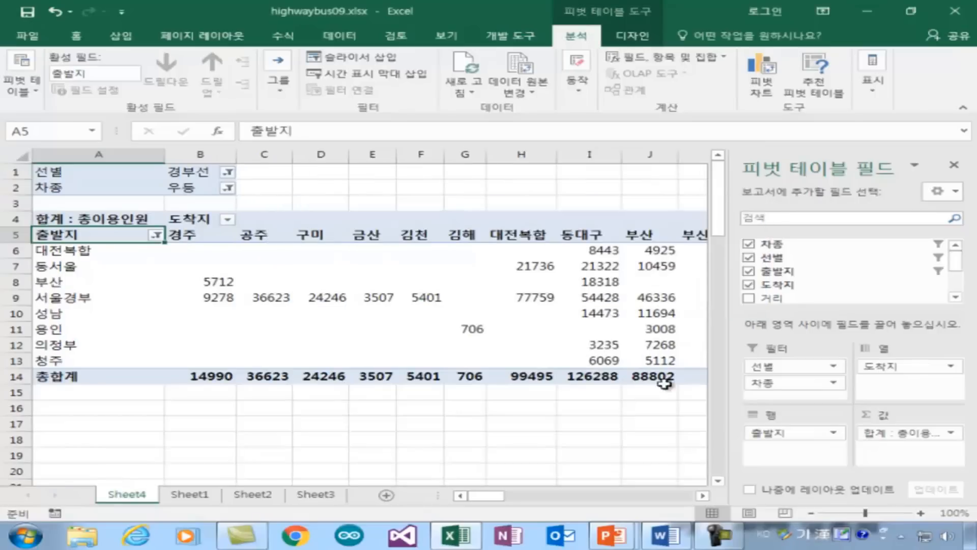
{"action": "mouse_move", "coordinate": [665, 366]}
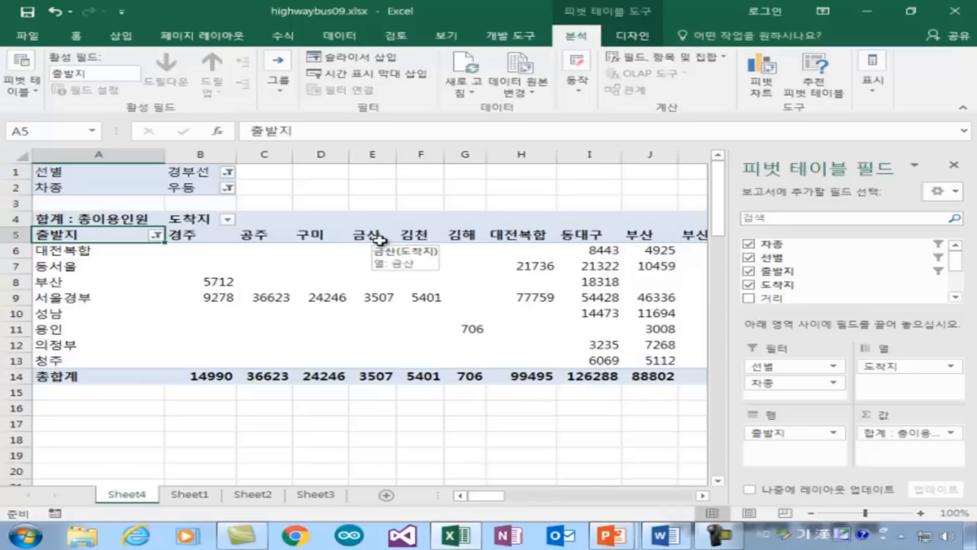
{"action": "left_click_drag", "start_coordinate": [486, 495], "coordinate": [330, 478]}
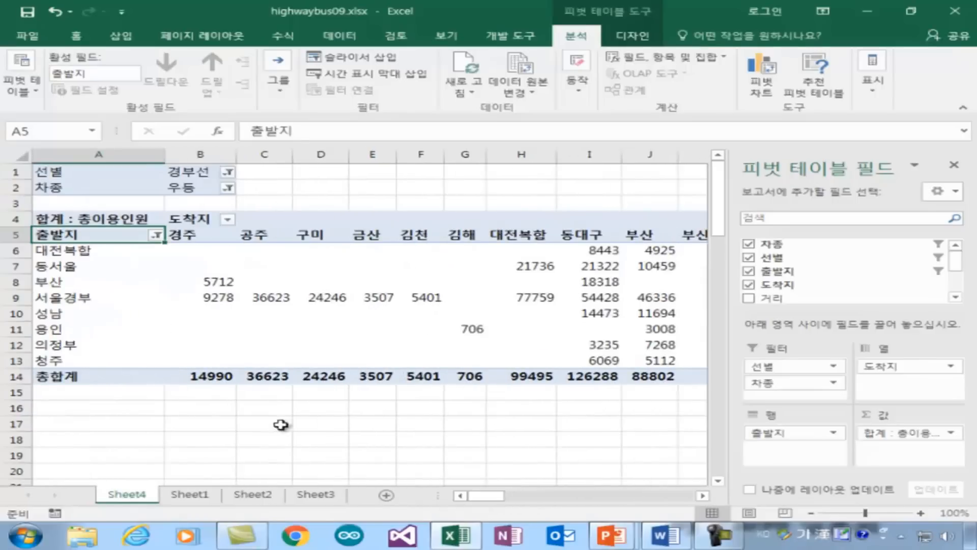
Examine the 대전복합 row's passenger totals for the destinations 동대구 and 부산
{"action": "left_click", "coordinate": [55, 250]}
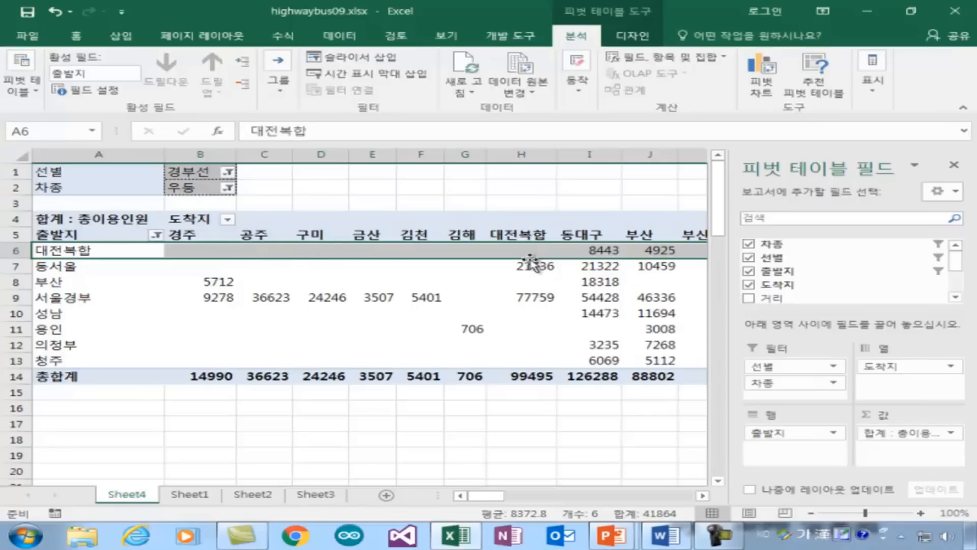
{"action": "left_click", "coordinate": [590, 250]}
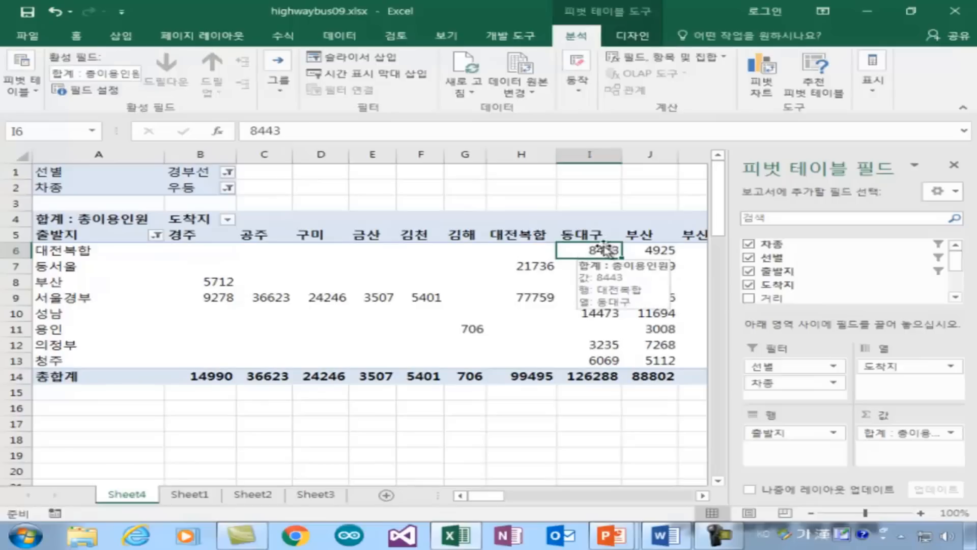
{"action": "left_click", "coordinate": [632, 235]}
{"action": "left_click", "coordinate": [651, 253]}
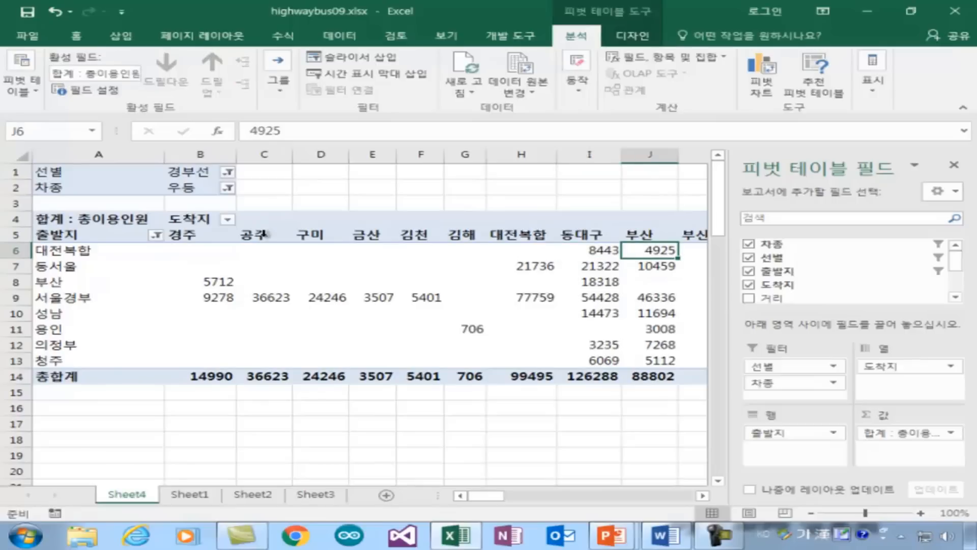
{"action": "left_click", "coordinate": [72, 252]}
{"action": "left_click", "coordinate": [645, 248]}
Look over the value filter conditions available for 도착지 and close them without applying a filter
{"action": "left_click", "coordinate": [228, 220]}
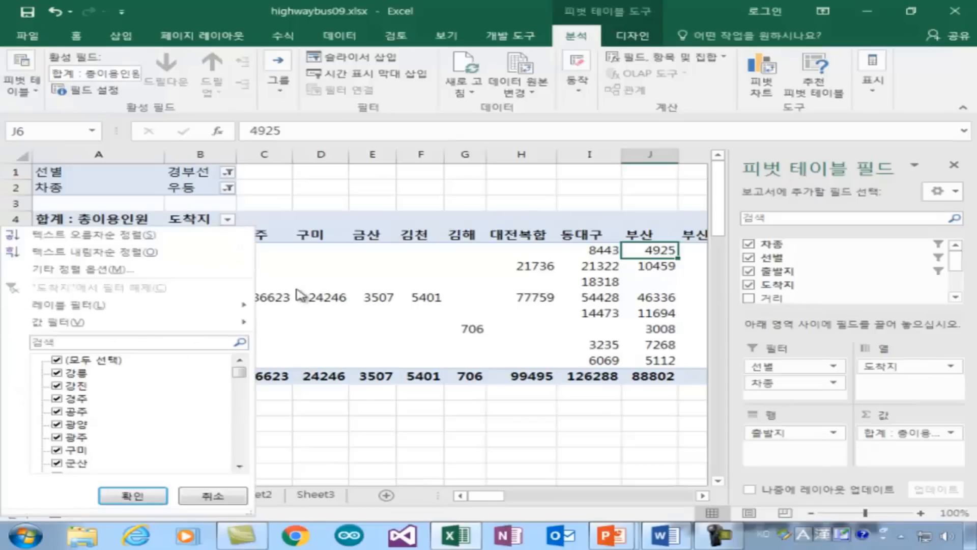
{"action": "mouse_move", "coordinate": [117, 333]}
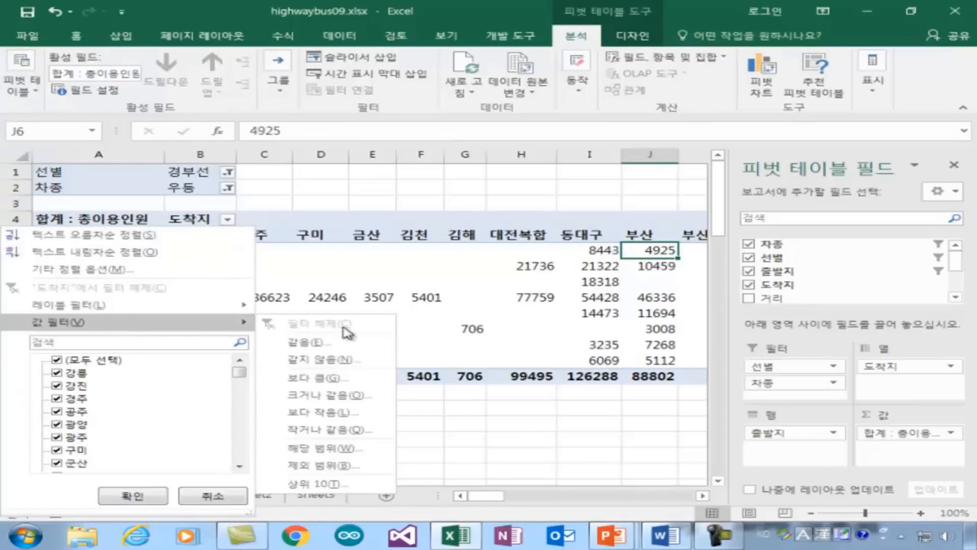
{"action": "left_click", "coordinate": [540, 435]}
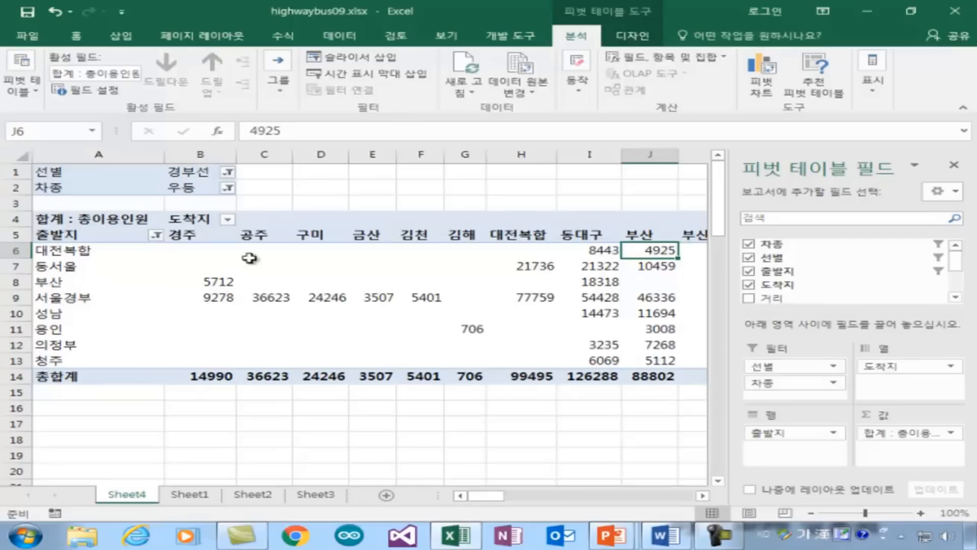
{"action": "left_click", "coordinate": [213, 254]}
{"action": "left_click", "coordinate": [217, 283]}
{"action": "left_click", "coordinate": [217, 311]}
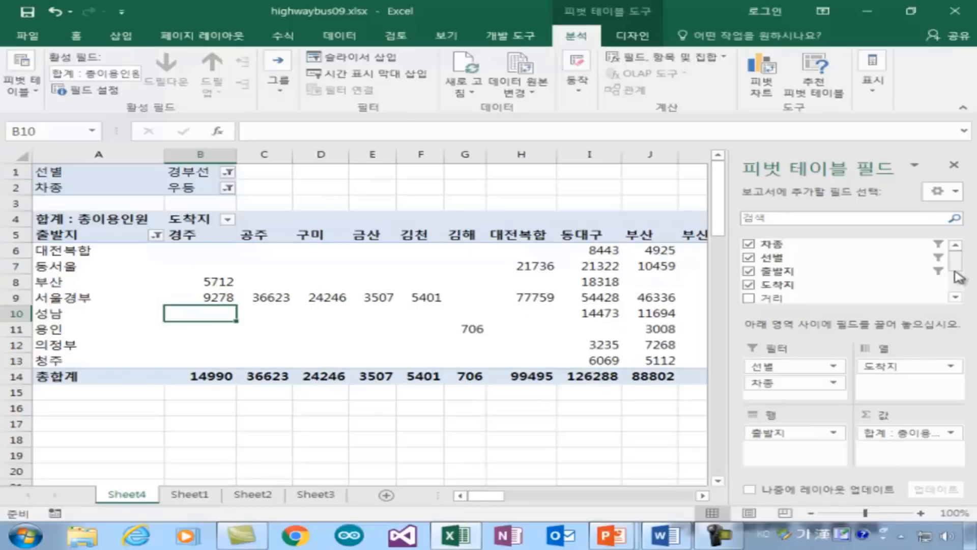
Add 총운행횟수 to the pivot table's values and examine its sums beside 총이용인원 for 부산 to 경주
{"action": "left_click_drag", "start_coordinate": [955, 257], "coordinate": [955, 281]}
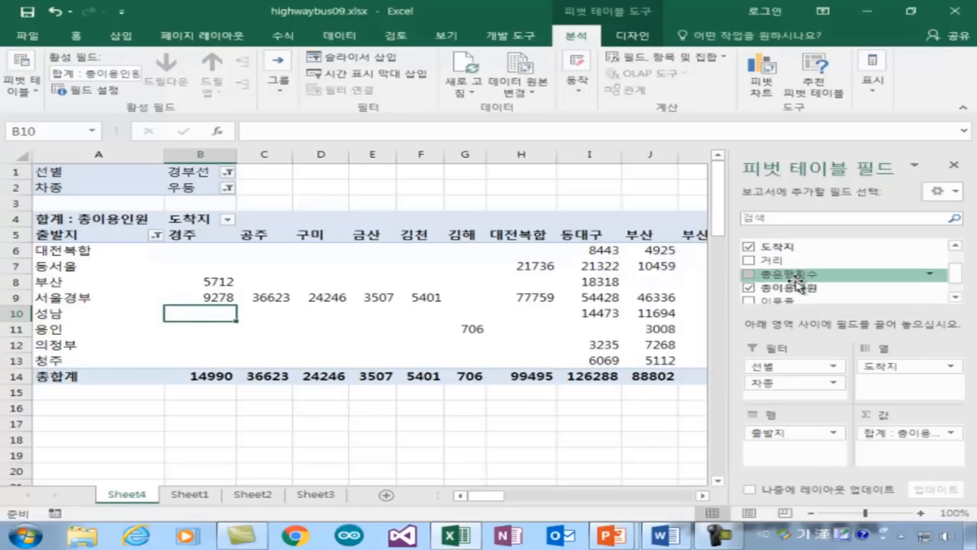
{"action": "left_click_drag", "start_coordinate": [800, 279], "coordinate": [891, 451]}
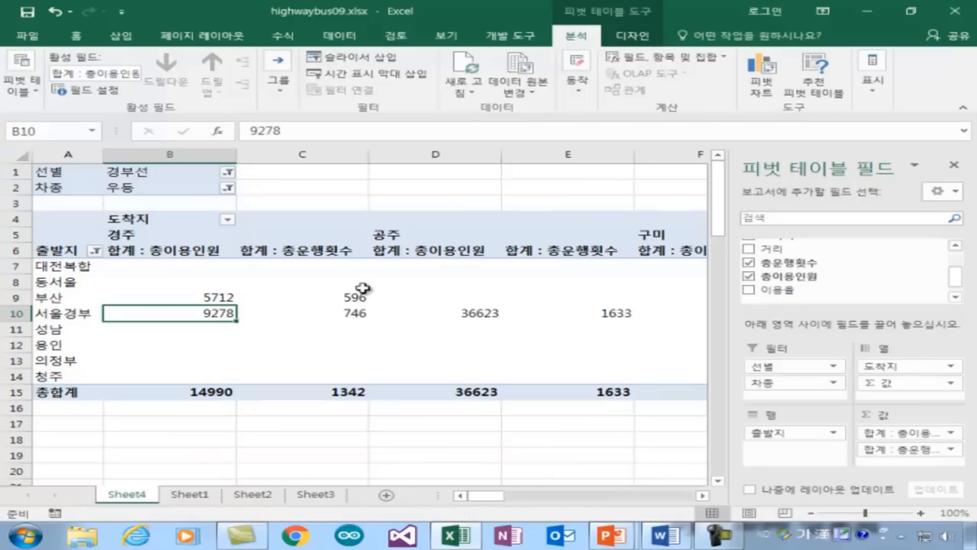
{"action": "left_click", "coordinate": [126, 270]}
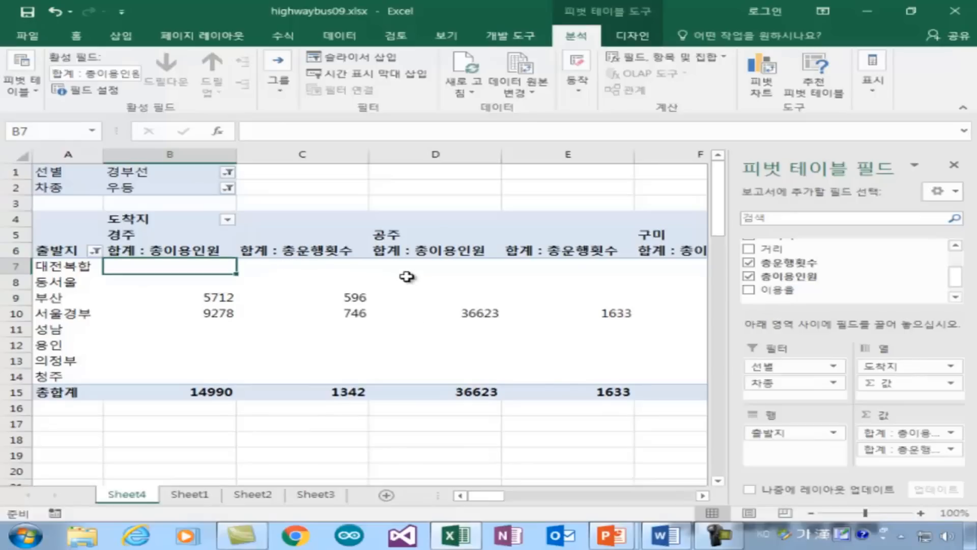
{"action": "left_click", "coordinate": [455, 279]}
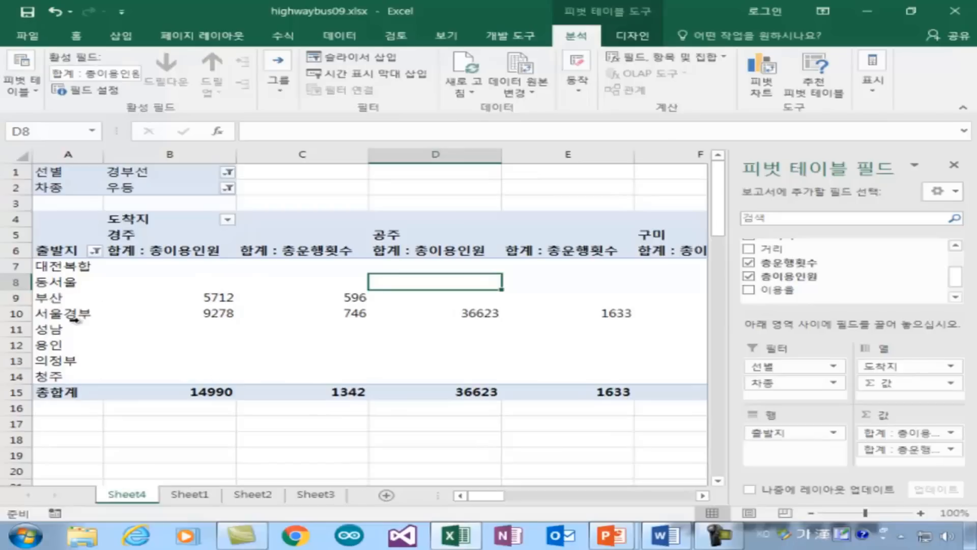
{"action": "left_click", "coordinate": [46, 304]}
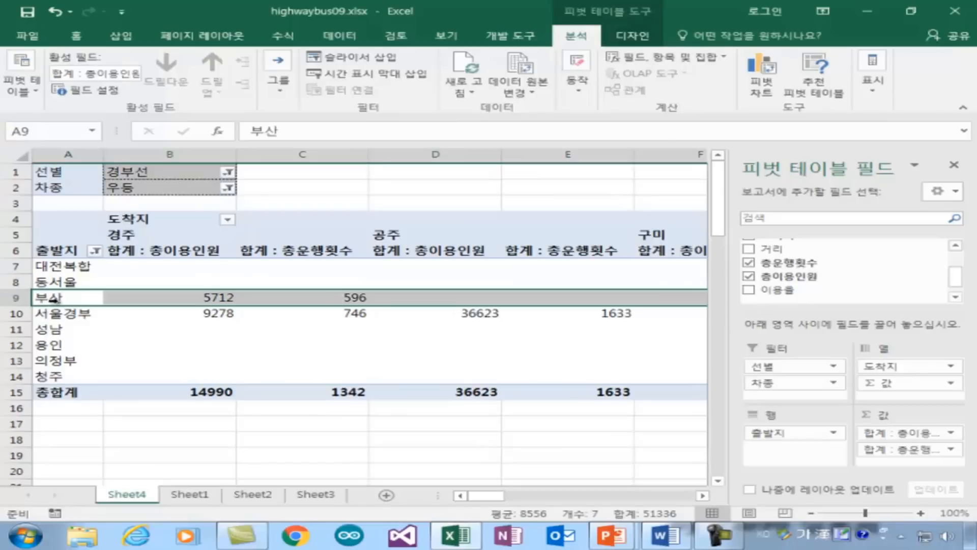
{"action": "left_click", "coordinate": [207, 299]}
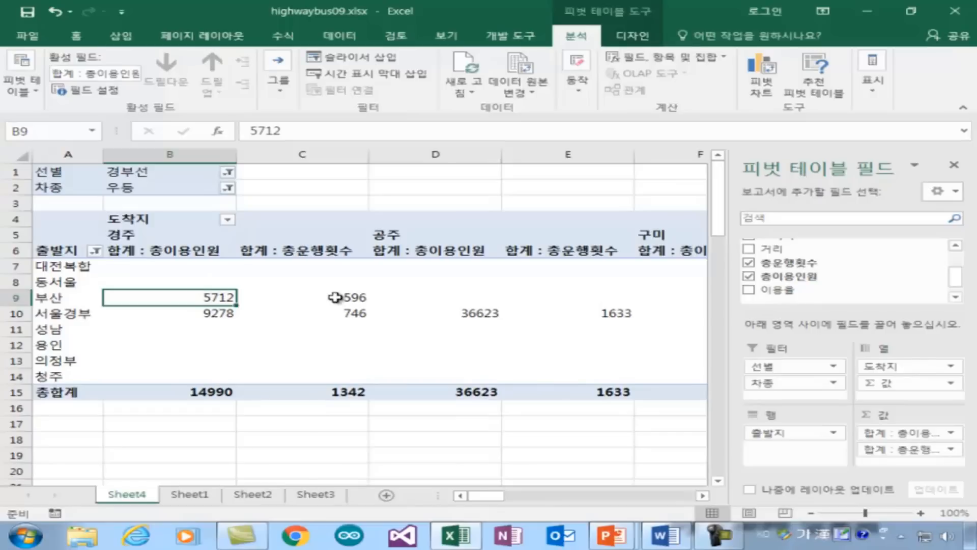
{"action": "left_click", "coordinate": [356, 298]}
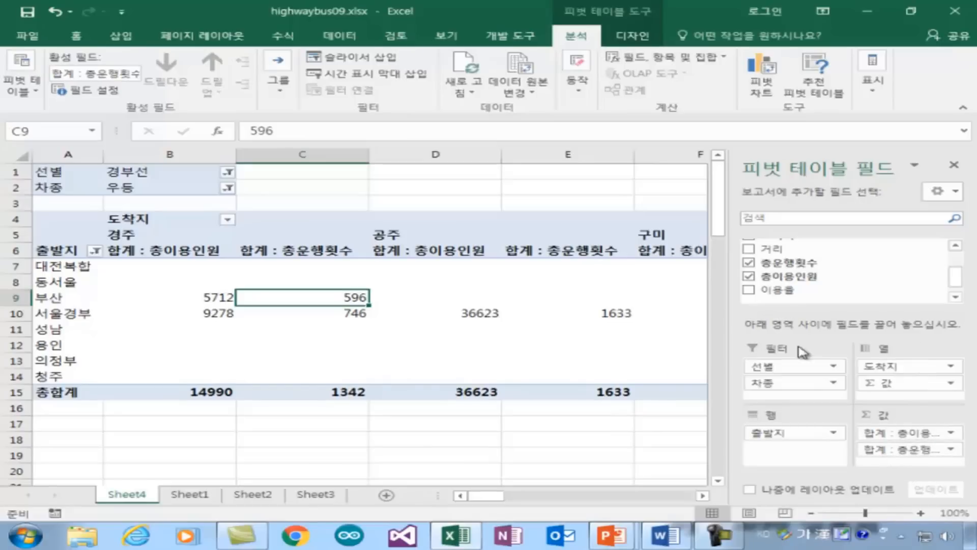
Remove the 합계 : 총운행횟수 field from the pivot table's values
{"action": "left_click", "coordinate": [898, 448]}
{"action": "left_click", "coordinate": [885, 414]}
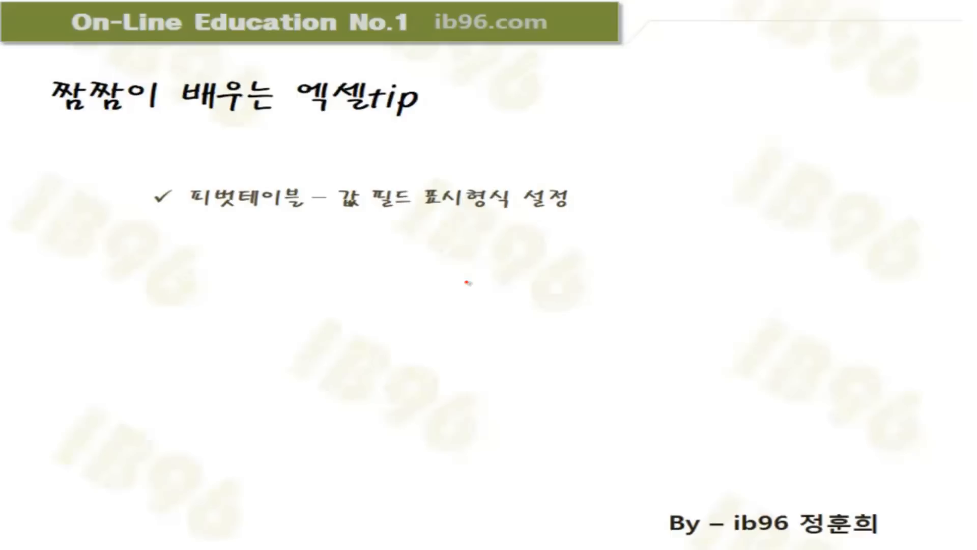
Show the taskbar over the running slide show and switch to the highwaybus09.xlsx workbook in Excel
{"action": "right_click", "coordinate": [518, 262]}
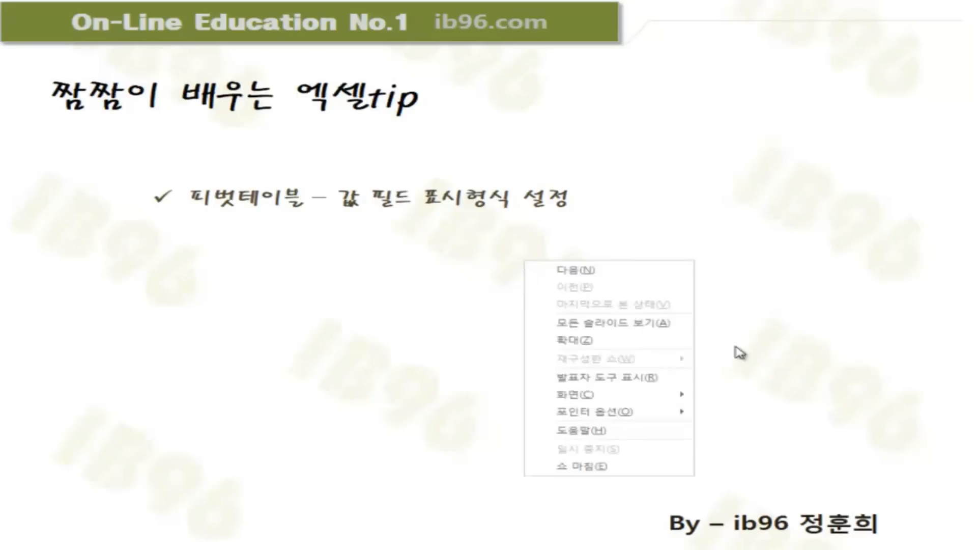
{"action": "mouse_move", "coordinate": [565, 394]}
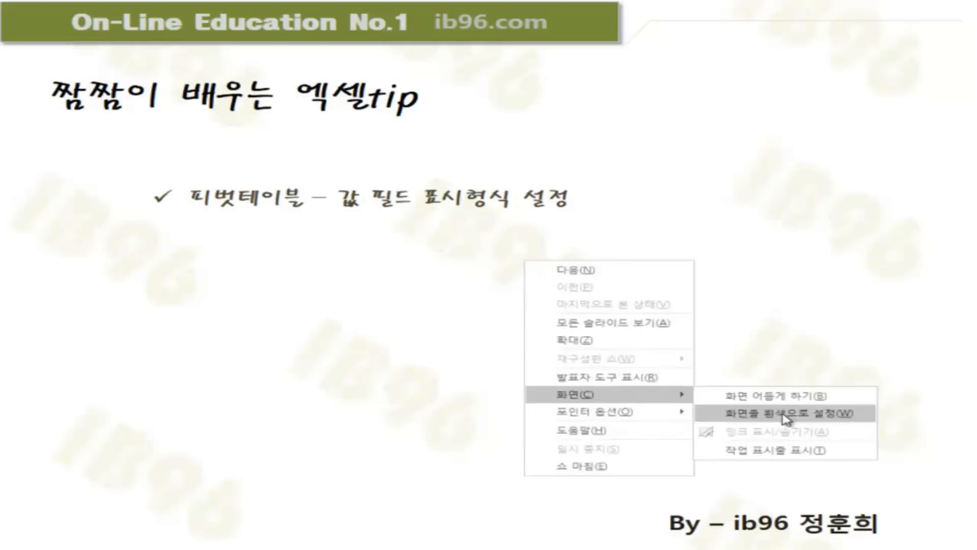
{"action": "left_click", "coordinate": [779, 450]}
{"action": "left_click", "coordinate": [443, 538]}
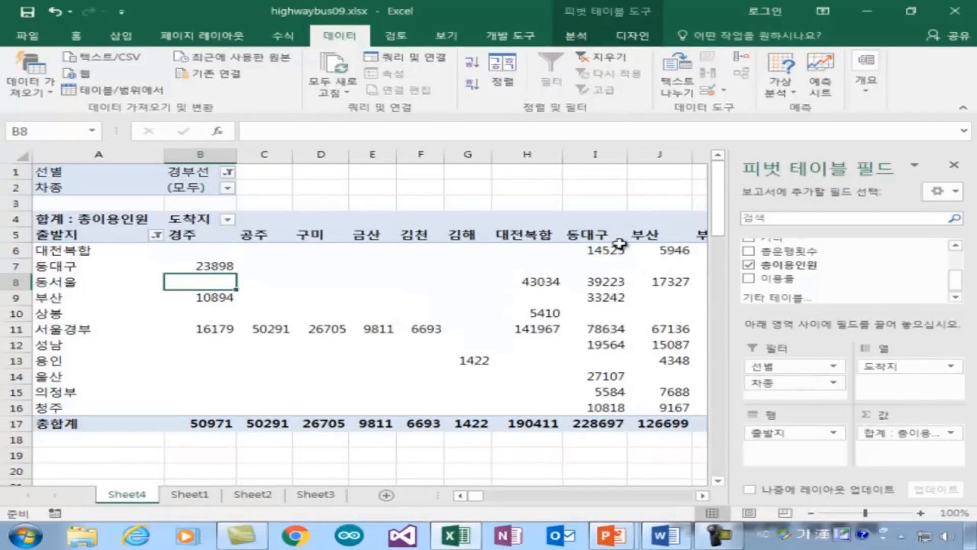
Add 이용율 to the pivot table's values and check its figures under the destination 경주
{"action": "left_click_drag", "start_coordinate": [786, 280], "coordinate": [889, 452]}
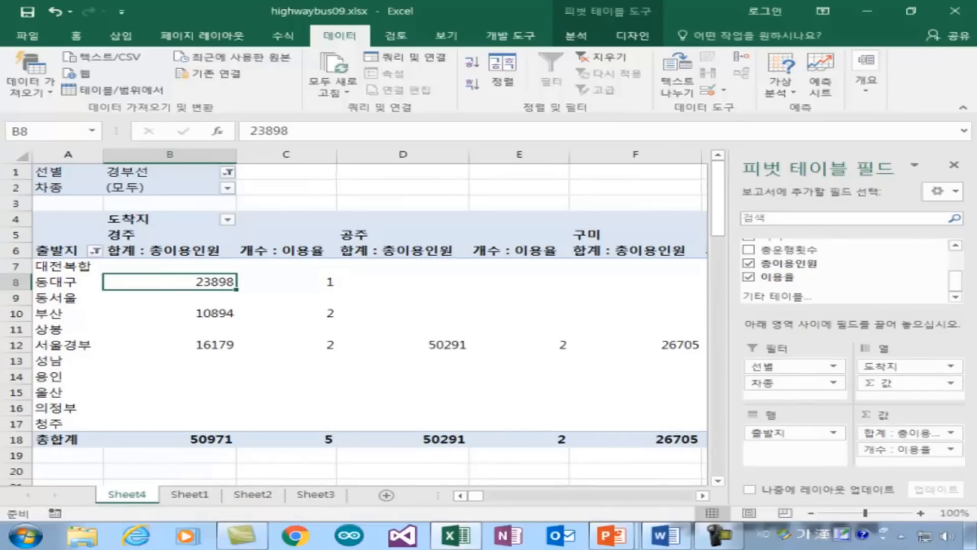
{"action": "left_click", "coordinate": [328, 285]}
{"action": "left_click", "coordinate": [325, 316]}
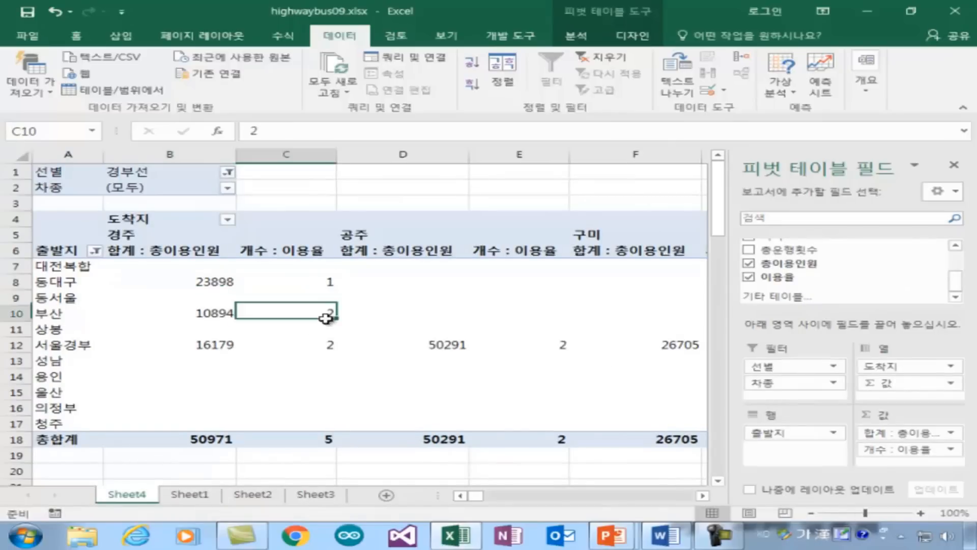
{"action": "left_click", "coordinate": [323, 360]}
Examine the source 이용율 values in column H of Sheet1
{"action": "left_click", "coordinate": [192, 495]}
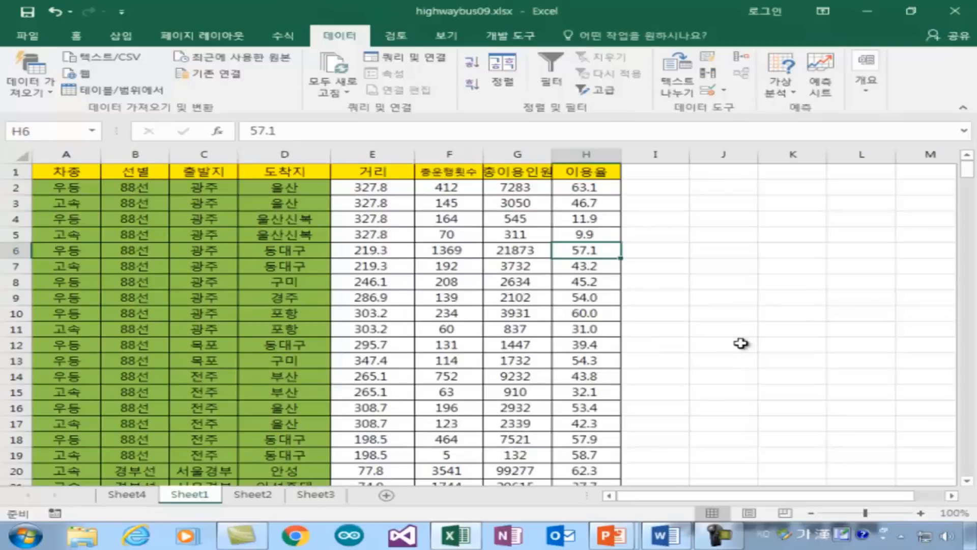
{"action": "left_click", "coordinate": [577, 189]}
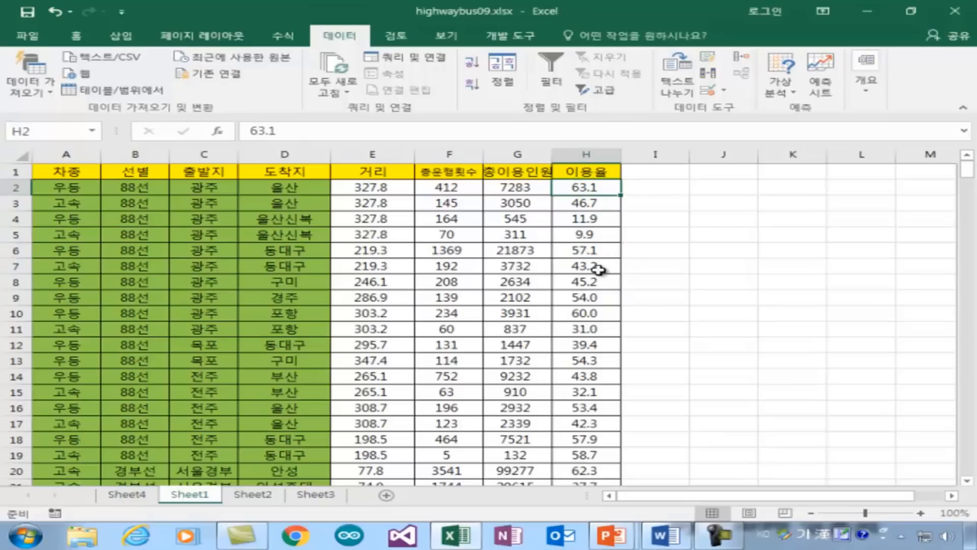
{"action": "left_click", "coordinate": [581, 203]}
{"action": "left_click", "coordinate": [582, 222]}
{"action": "left_click", "coordinate": [578, 250]}
{"action": "left_click", "coordinate": [573, 312]}
{"action": "left_click", "coordinate": [575, 360]}
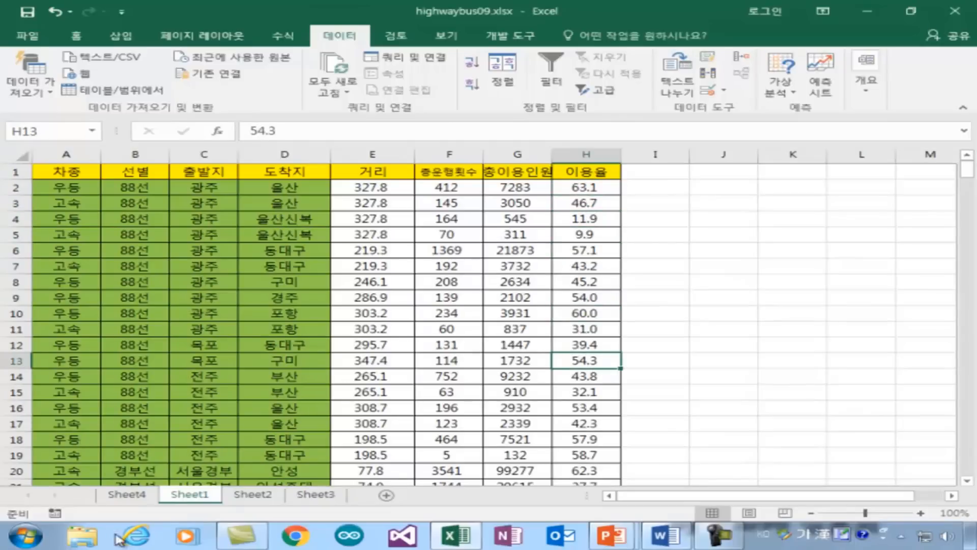
Return to Sheet4 and examine the 개수 : 이용율 figures for 동대구, 부산 and 서울경부 to 경주
{"action": "left_click", "coordinate": [143, 497]}
{"action": "left_click", "coordinate": [328, 282]}
{"action": "left_click", "coordinate": [330, 315]}
{"action": "left_click", "coordinate": [328, 346]}
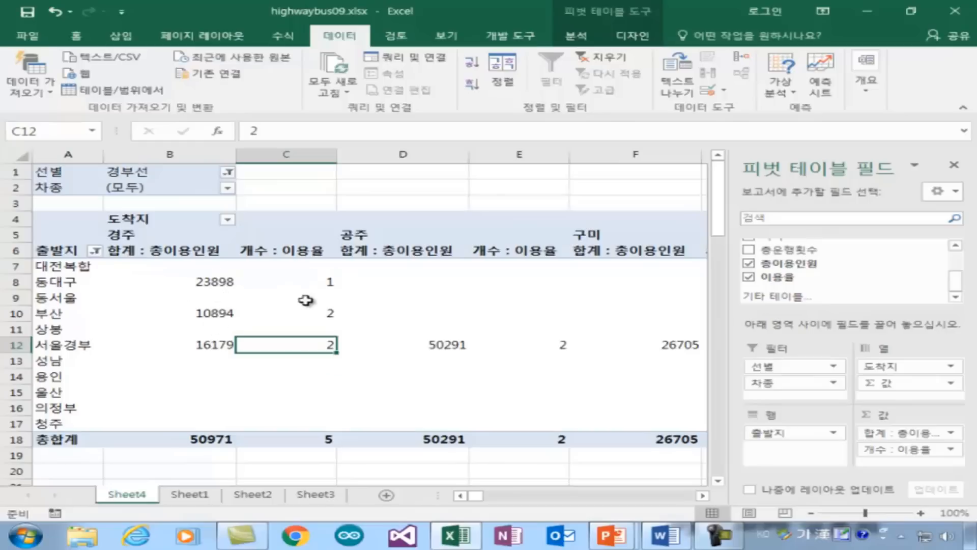
{"action": "left_click", "coordinate": [327, 283]}
{"action": "left_click", "coordinate": [325, 312]}
{"action": "left_click", "coordinate": [324, 344]}
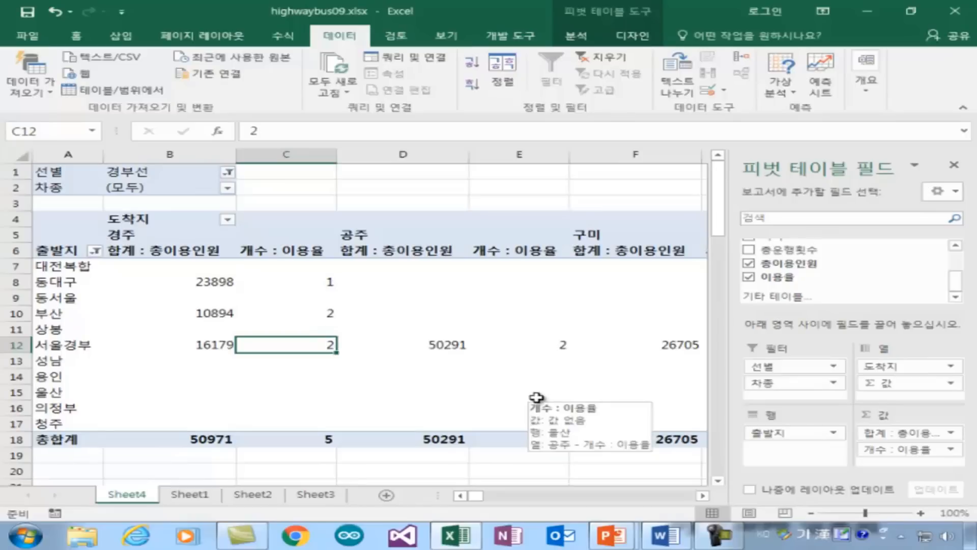
Change the summary calculation of the 이용율 value field from count to 평균
{"action": "left_click", "coordinate": [899, 450]}
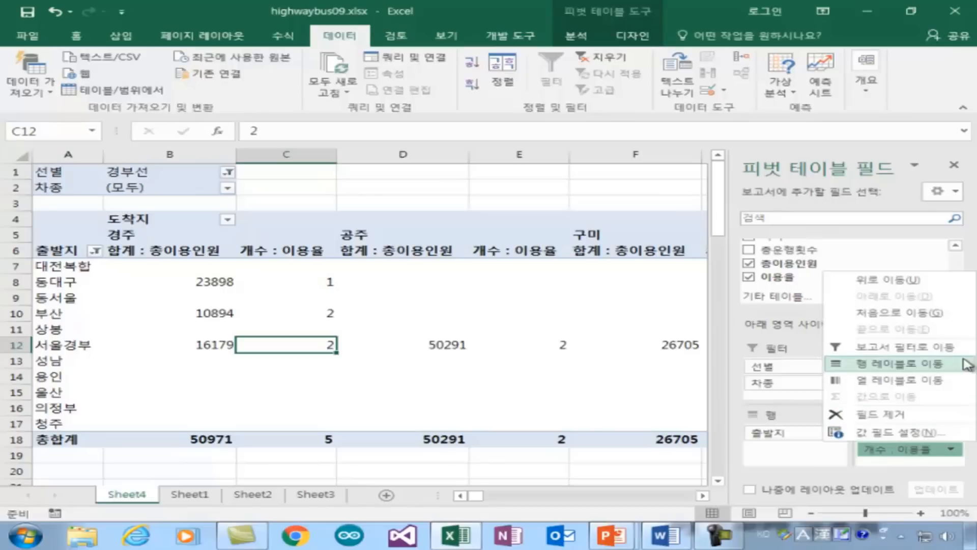
{"action": "left_click", "coordinate": [895, 432]}
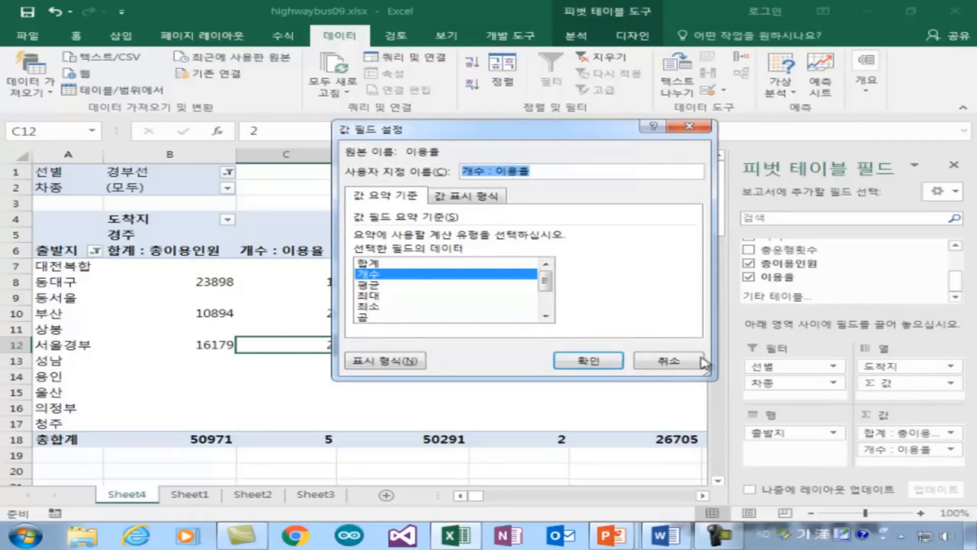
{"action": "left_click", "coordinate": [375, 285]}
{"action": "left_click", "coordinate": [592, 361]}
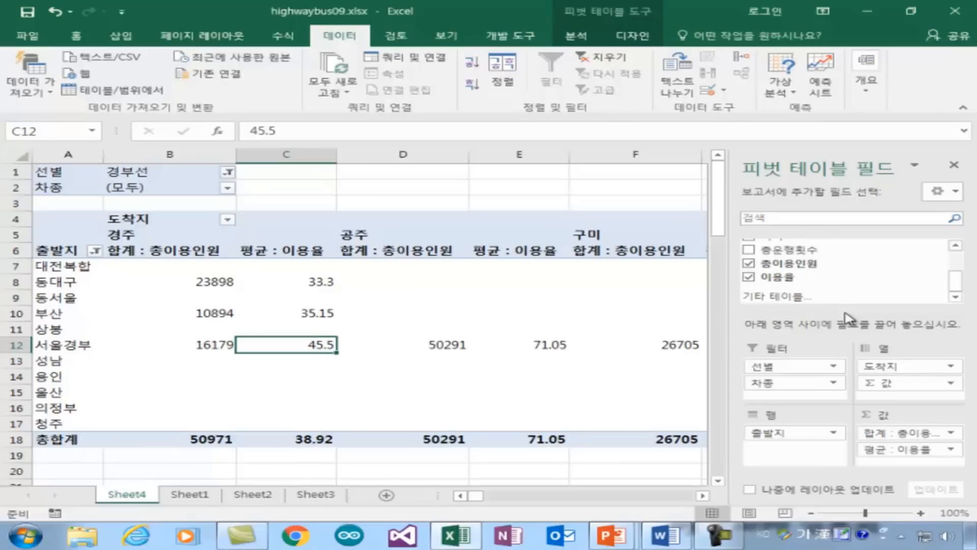
Examine the 합계 : 총이용인원 figures for 동대구, 부산 and 서울경부 to 경주
{"action": "left_click", "coordinate": [201, 282]}
{"action": "left_click", "coordinate": [201, 314]}
{"action": "left_click", "coordinate": [206, 345]}
{"action": "left_click", "coordinate": [204, 312]}
{"action": "left_click", "coordinate": [203, 281]}
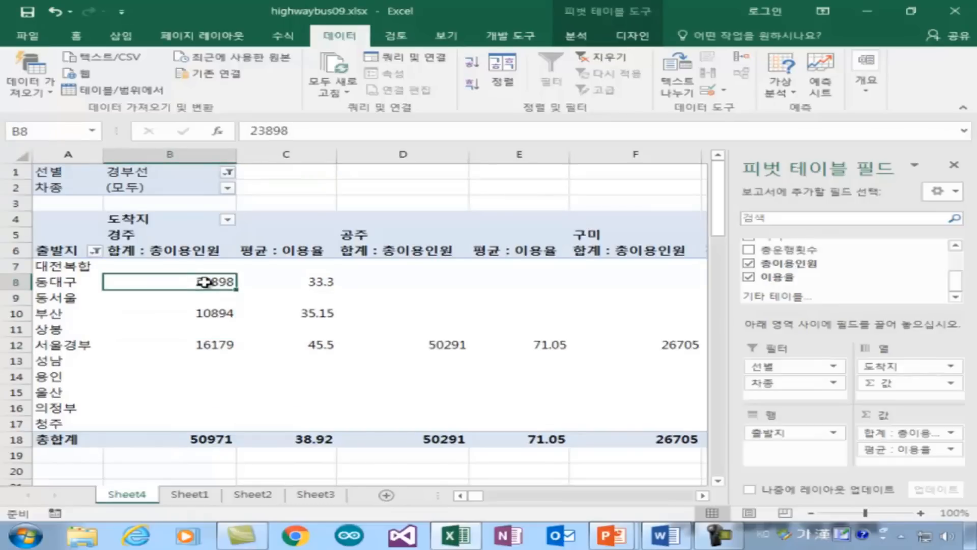
{"action": "left_click", "coordinate": [225, 311]}
{"action": "left_click", "coordinate": [227, 343]}
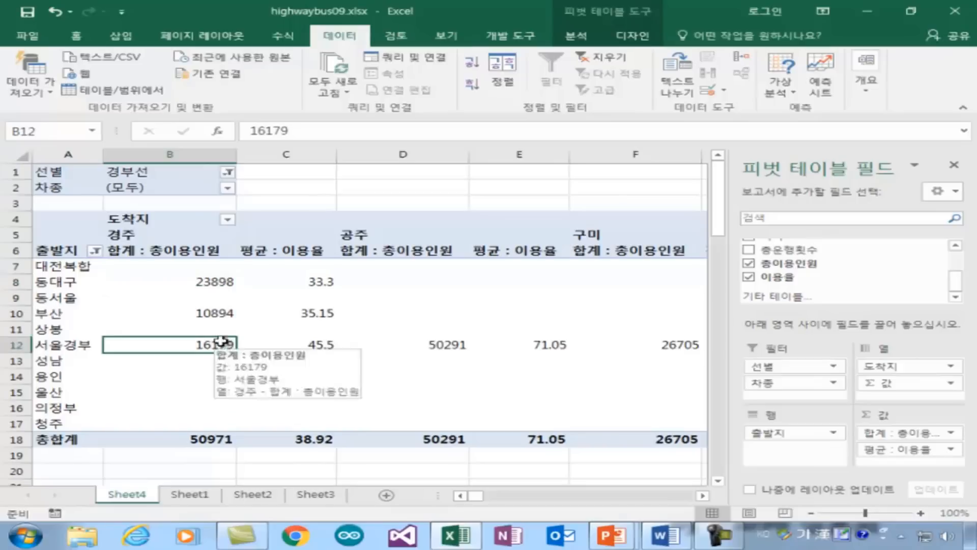
{"action": "left_click", "coordinate": [216, 285]}
{"action": "left_click", "coordinate": [230, 315]}
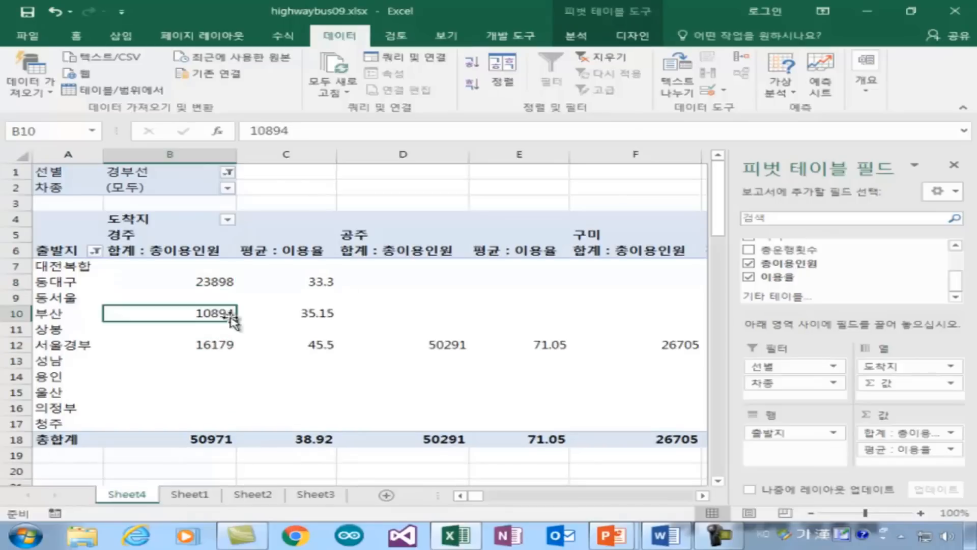
{"action": "left_click", "coordinate": [219, 359]}
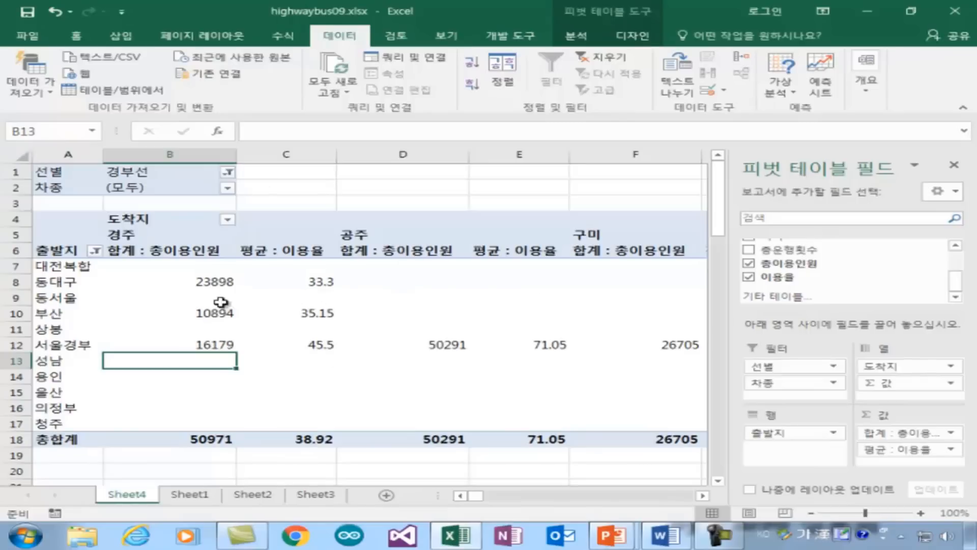
{"action": "mouse_move", "coordinate": [210, 282]}
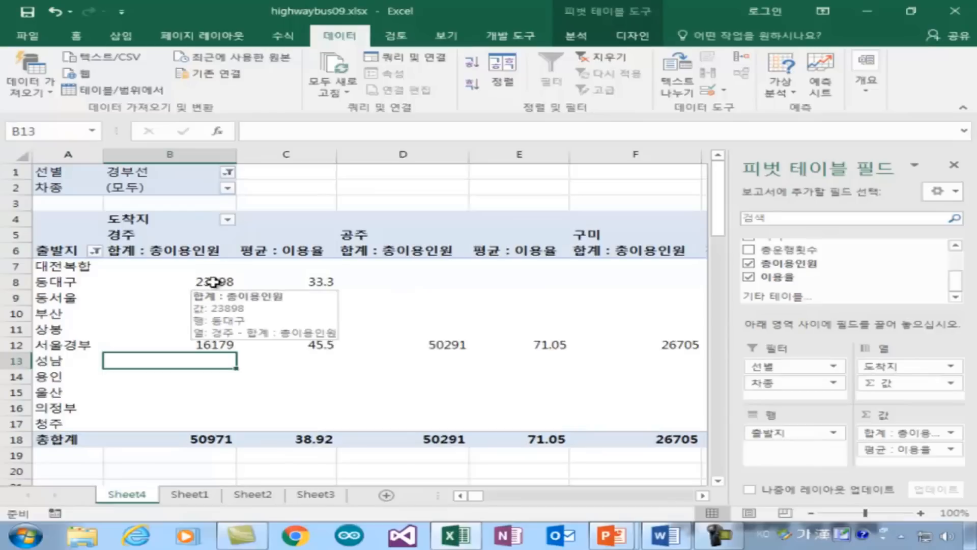
{"action": "left_click", "coordinate": [213, 281]}
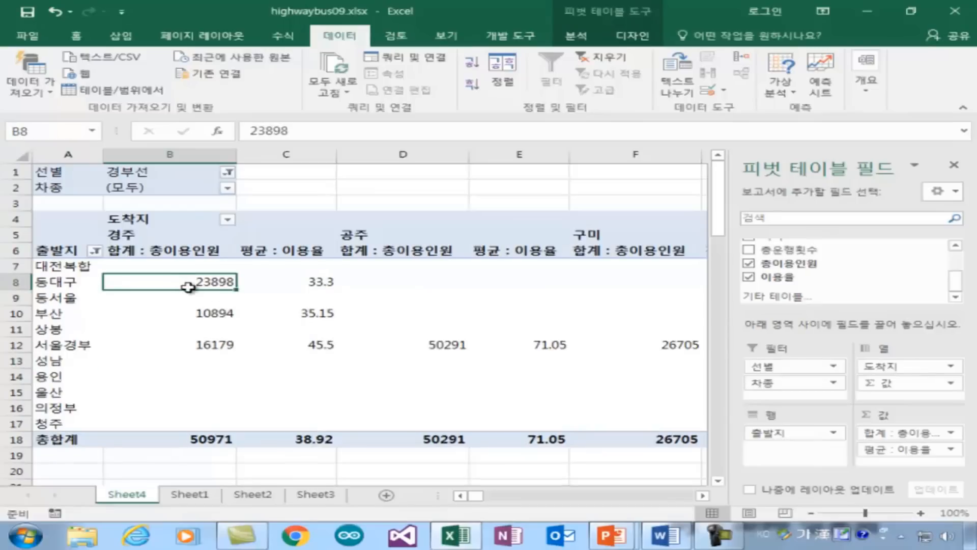
{"action": "right_click", "coordinate": [195, 283]}
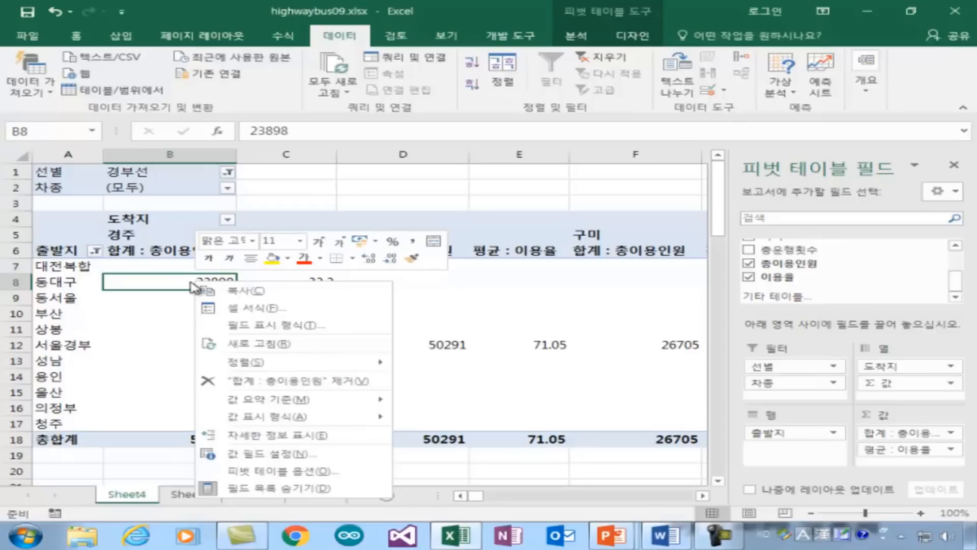
{"action": "left_click", "coordinate": [275, 309]}
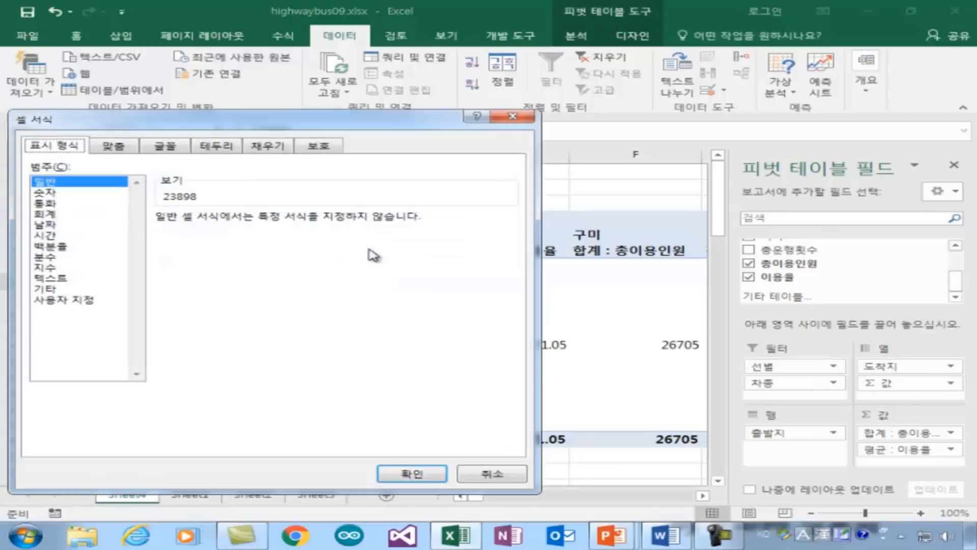
{"action": "left_click_drag", "start_coordinate": [273, 124], "coordinate": [690, 118]}
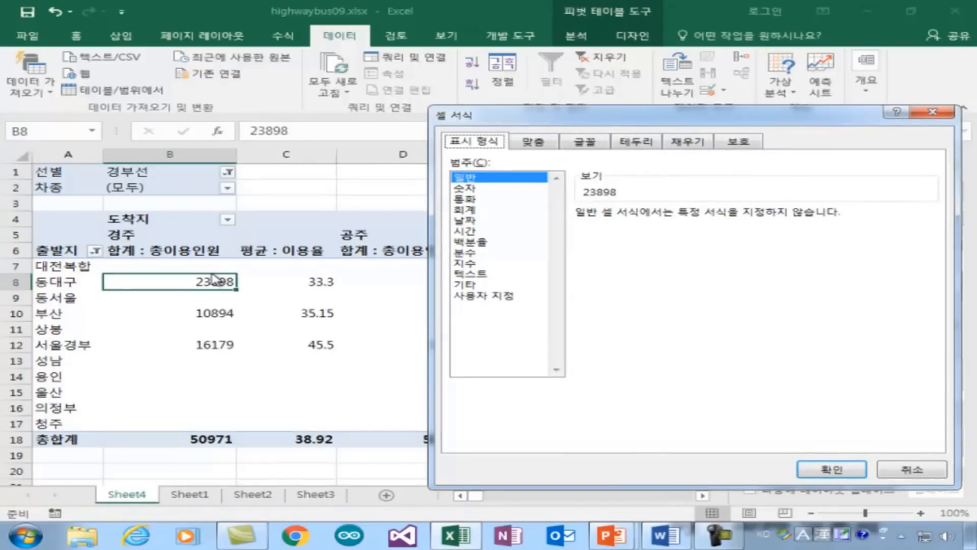
{"action": "left_click", "coordinate": [897, 476]}
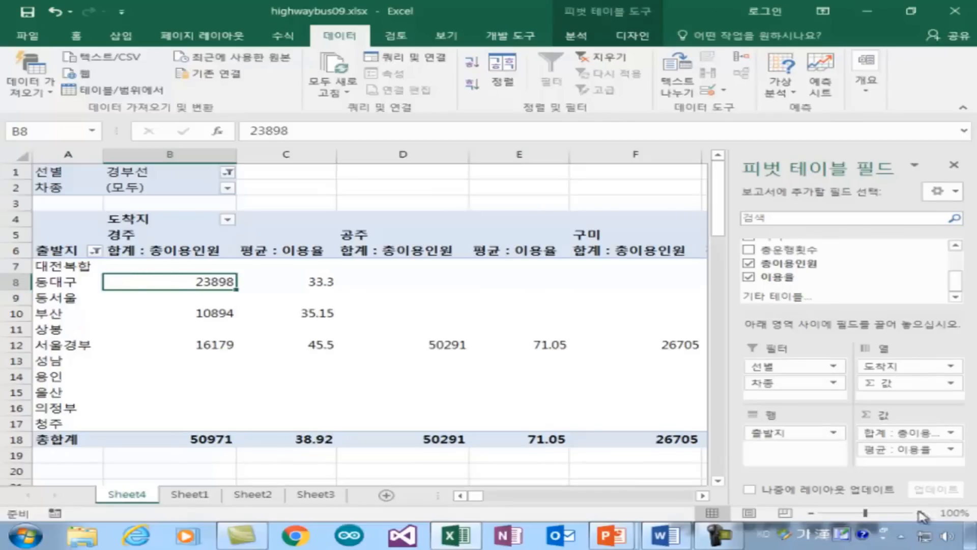
Set the number format of the 합계 : 총이용인원 value field to the custom format #,##0명
{"action": "left_click", "coordinate": [932, 435]}
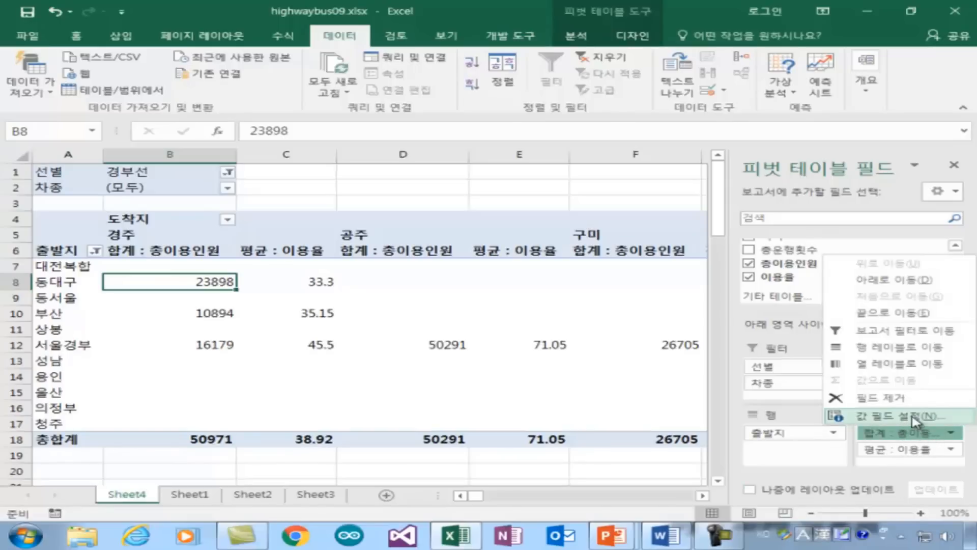
{"action": "left_click", "coordinate": [910, 416]}
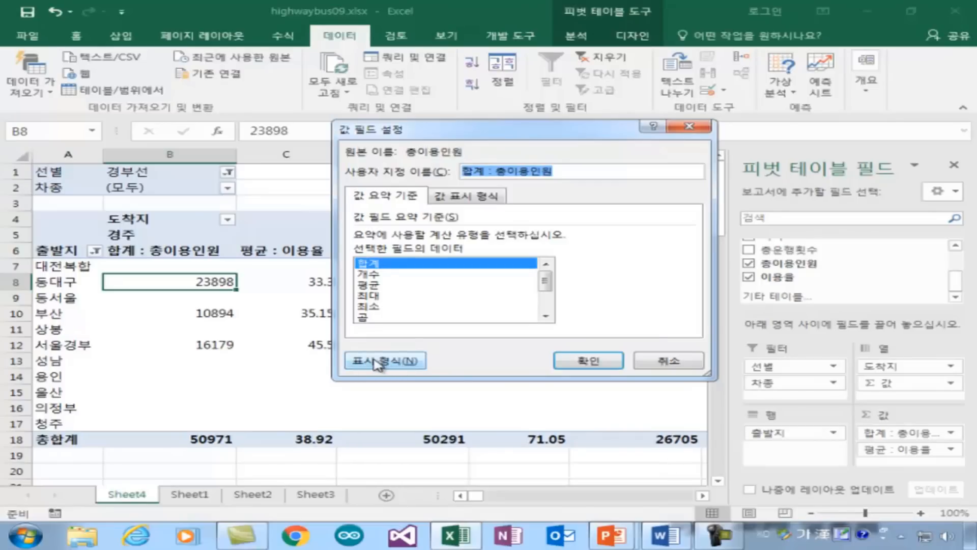
{"action": "left_click", "coordinate": [376, 362]}
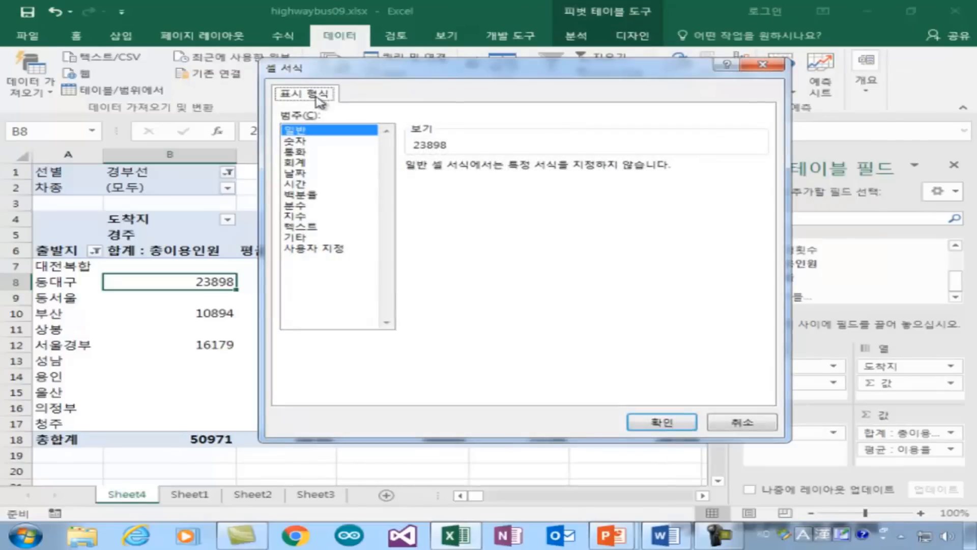
{"action": "left_click", "coordinate": [321, 248]}
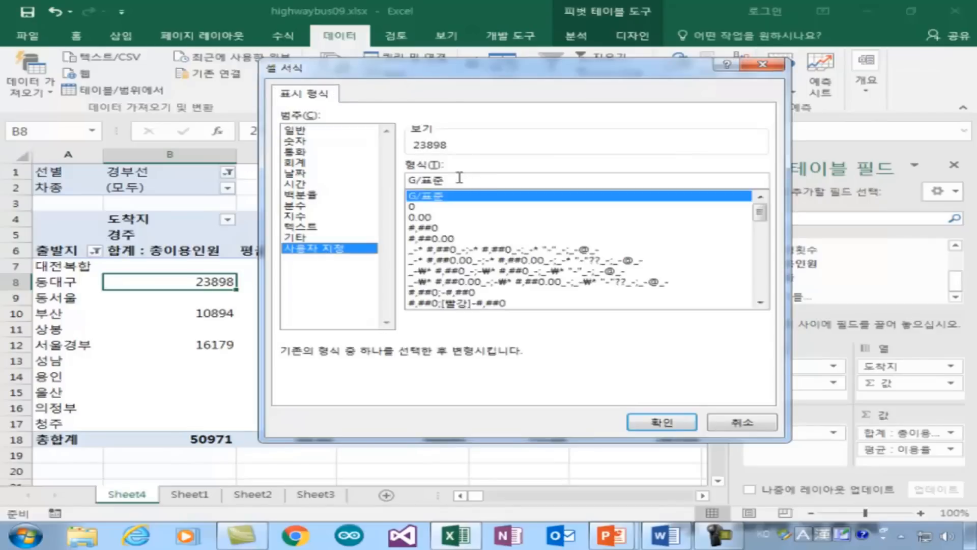
{"action": "double_click", "coordinate": [459, 178]}
{"action": "key", "text": "Hangul"}
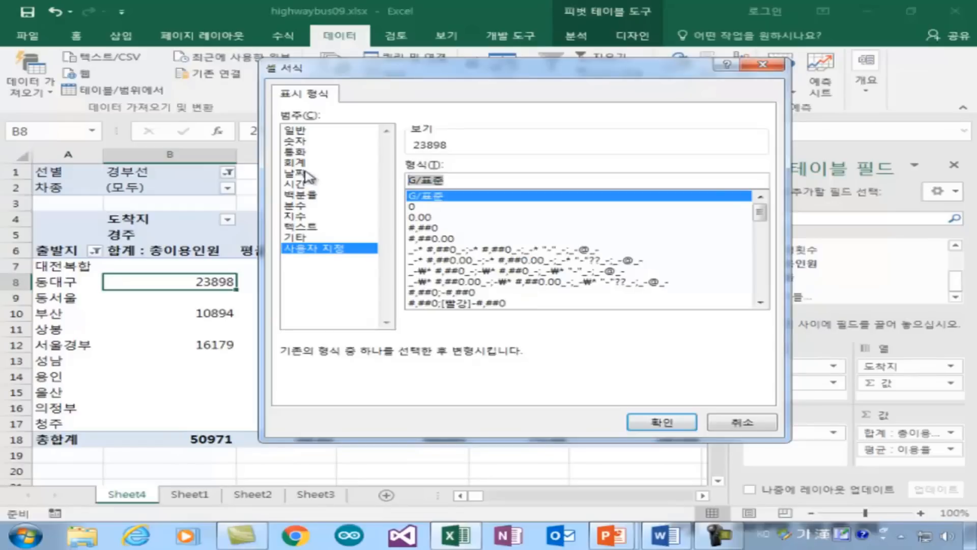
{"action": "type", "text": "#,##0명"}
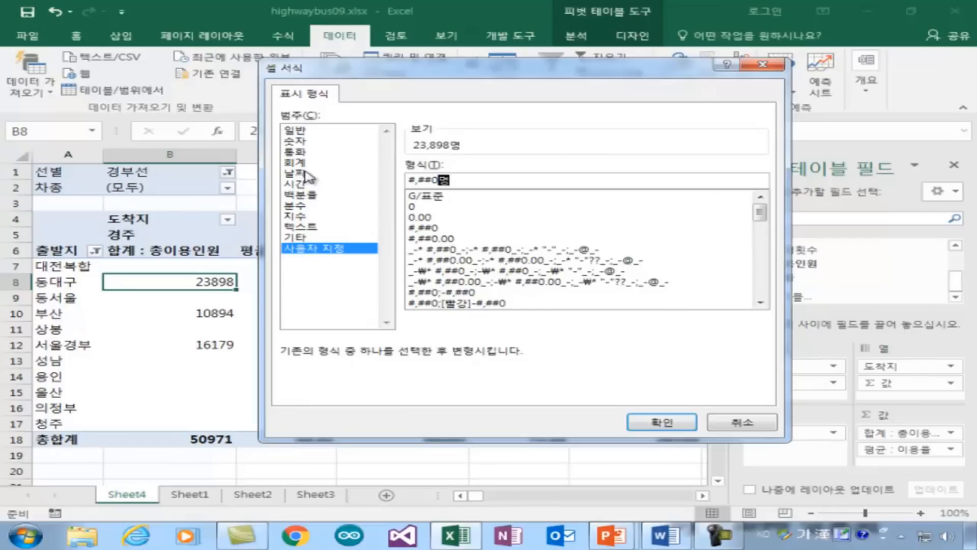
{"action": "left_click", "coordinate": [677, 424]}
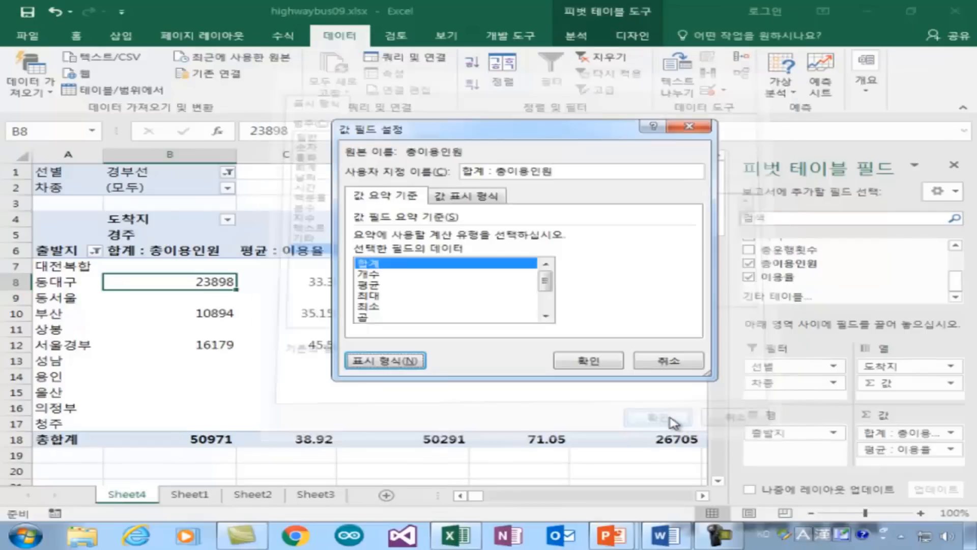
{"action": "left_click", "coordinate": [592, 360]}
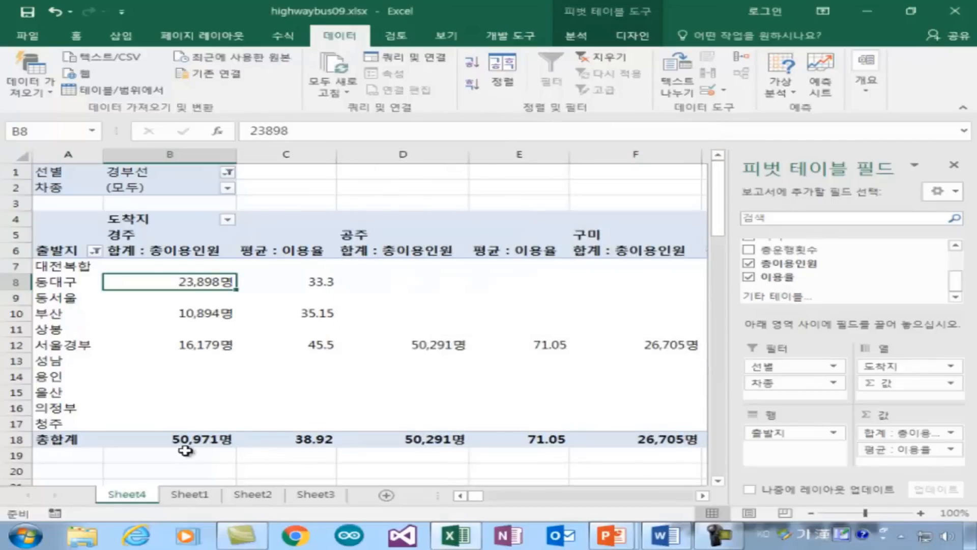
Examine the blank value cells for 대전복합, 동대구 and 부산 under the destinations 공주 and 구미
{"action": "left_click_drag", "start_coordinate": [475, 495], "coordinate": [418, 498]}
{"action": "mouse_move", "coordinate": [598, 358]}
{"action": "left_click", "coordinate": [402, 284]}
{"action": "left_click", "coordinate": [71, 266]}
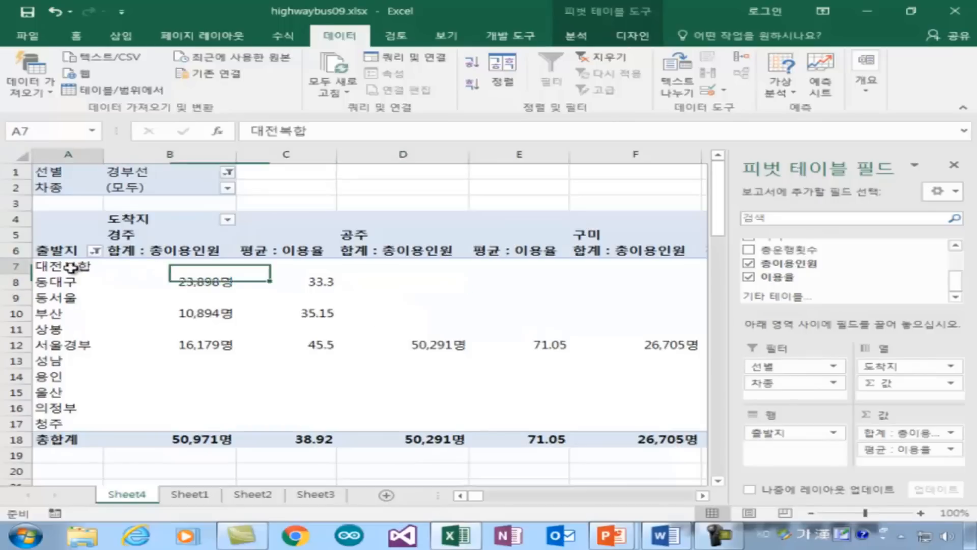
{"action": "left_click", "coordinate": [350, 234]}
{"action": "left_click", "coordinate": [451, 284]}
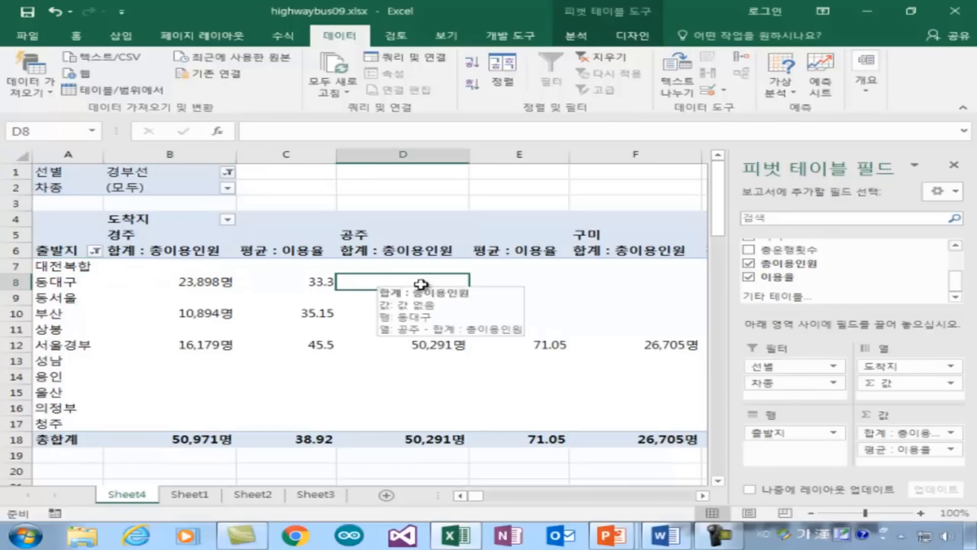
{"action": "left_click", "coordinate": [539, 281]}
{"action": "left_click", "coordinate": [623, 274]}
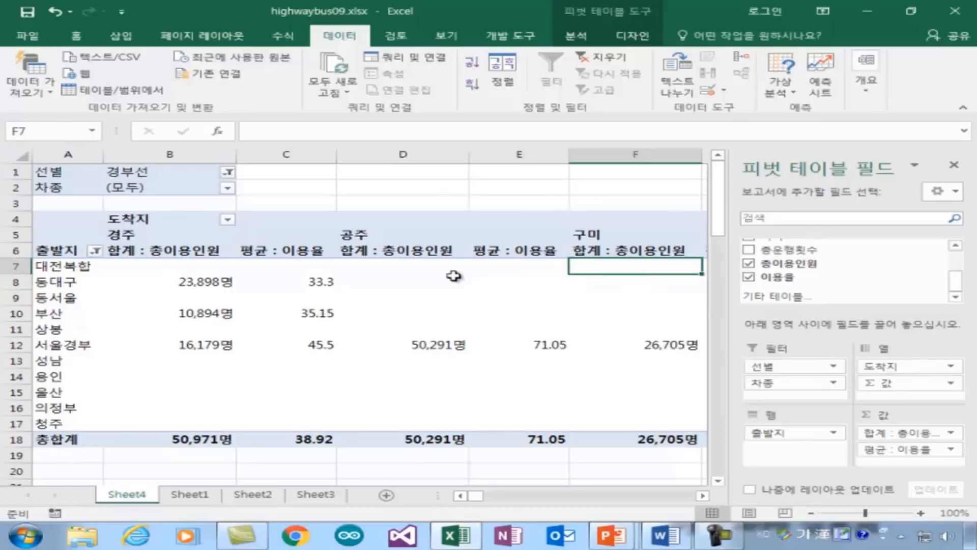
{"action": "left_click", "coordinate": [420, 282]}
{"action": "left_click", "coordinate": [509, 278]}
{"action": "left_click", "coordinate": [614, 277]}
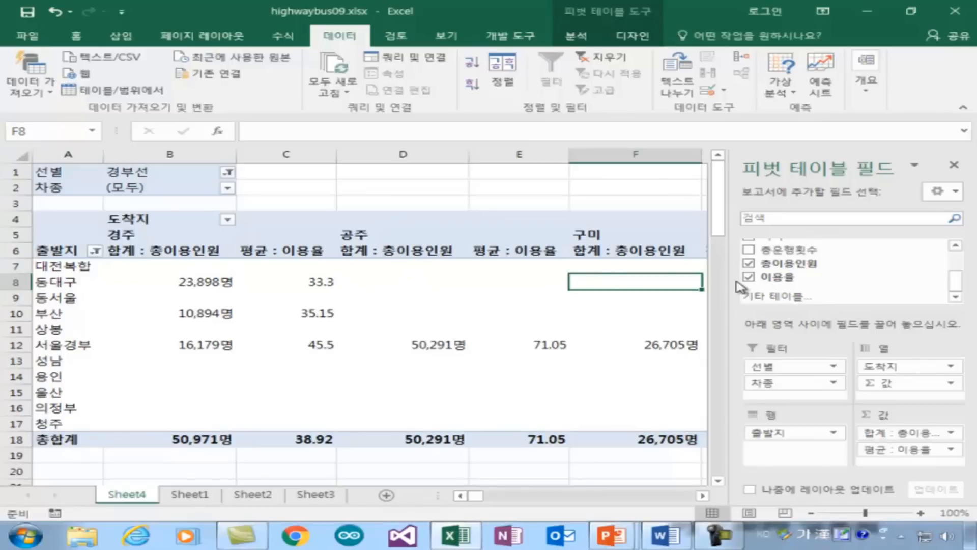
{"action": "left_click", "coordinate": [380, 279]}
{"action": "left_click", "coordinate": [521, 282]}
{"action": "left_click", "coordinate": [661, 277]}
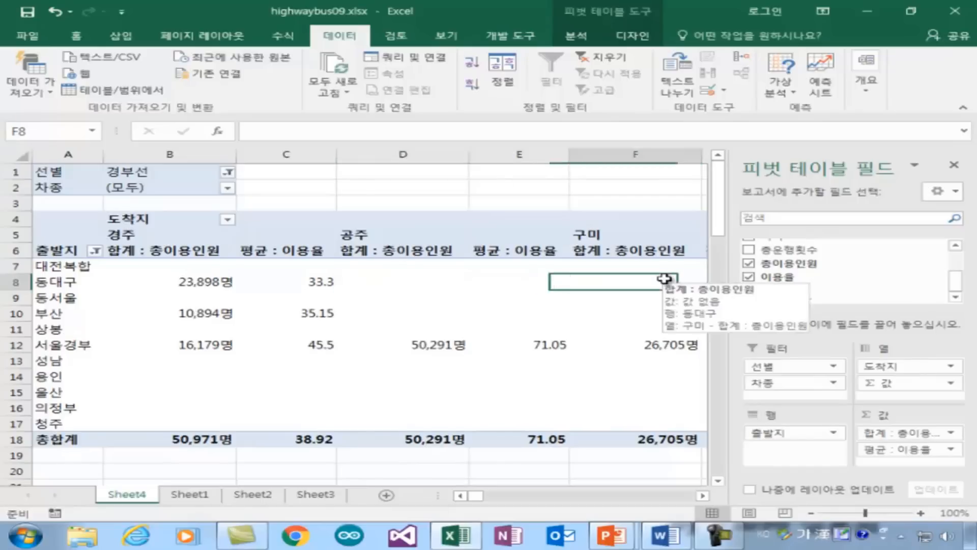
{"action": "left_click", "coordinate": [397, 278]}
{"action": "left_click", "coordinate": [525, 277]}
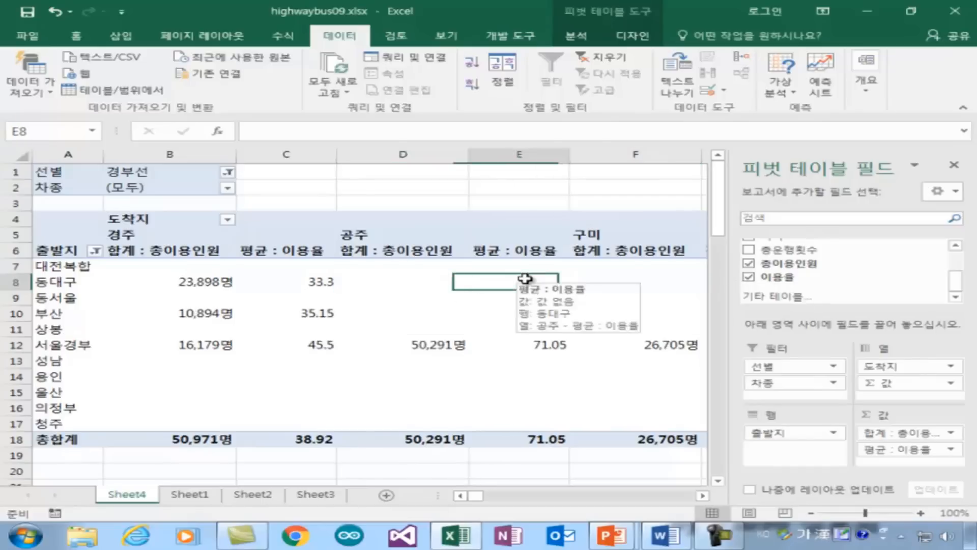
{"action": "left_click", "coordinate": [613, 279]}
{"action": "left_click", "coordinate": [364, 312]}
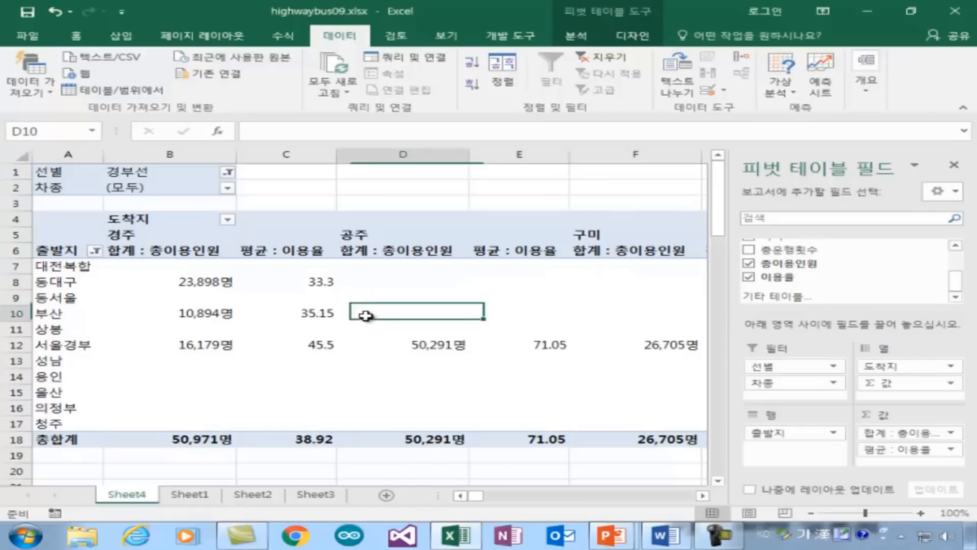
{"action": "left_click", "coordinate": [514, 312]}
{"action": "left_click", "coordinate": [621, 308]}
{"action": "left_click", "coordinate": [382, 281]}
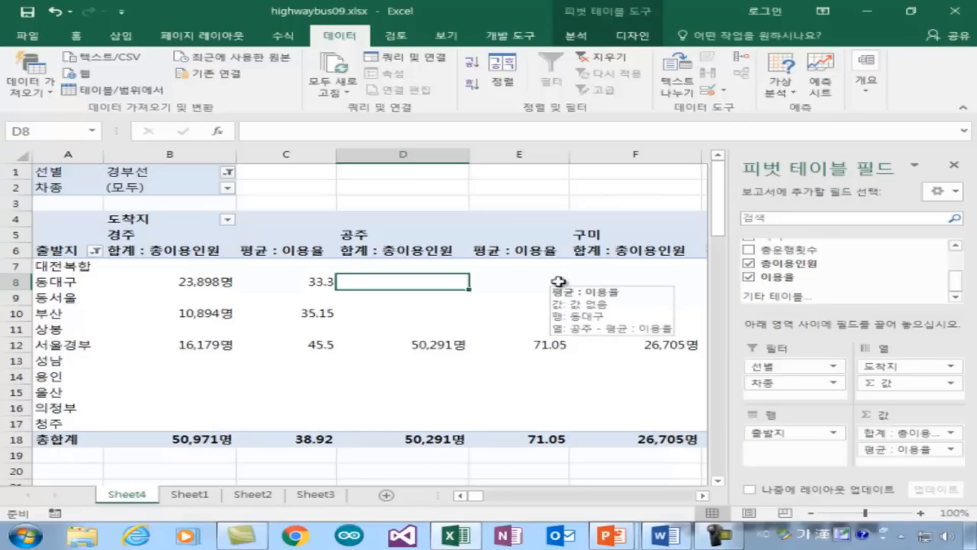
{"action": "left_click", "coordinate": [384, 265]}
{"action": "left_click", "coordinate": [388, 286]}
{"action": "left_click", "coordinate": [386, 264]}
{"action": "left_click", "coordinate": [386, 282]}
Set the pivot table options to show 0 in empty cells
{"action": "left_click", "coordinate": [385, 266]}
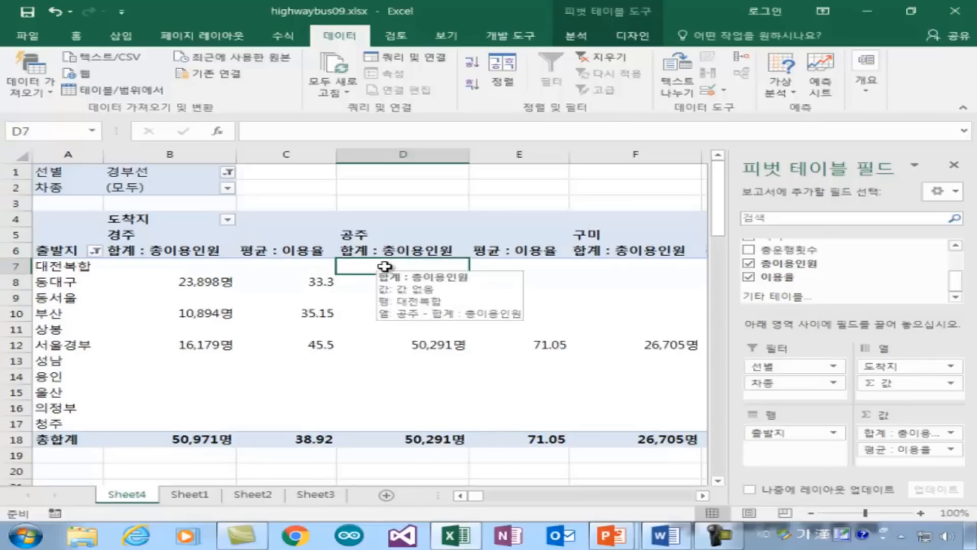
{"action": "right_click", "coordinate": [383, 268]}
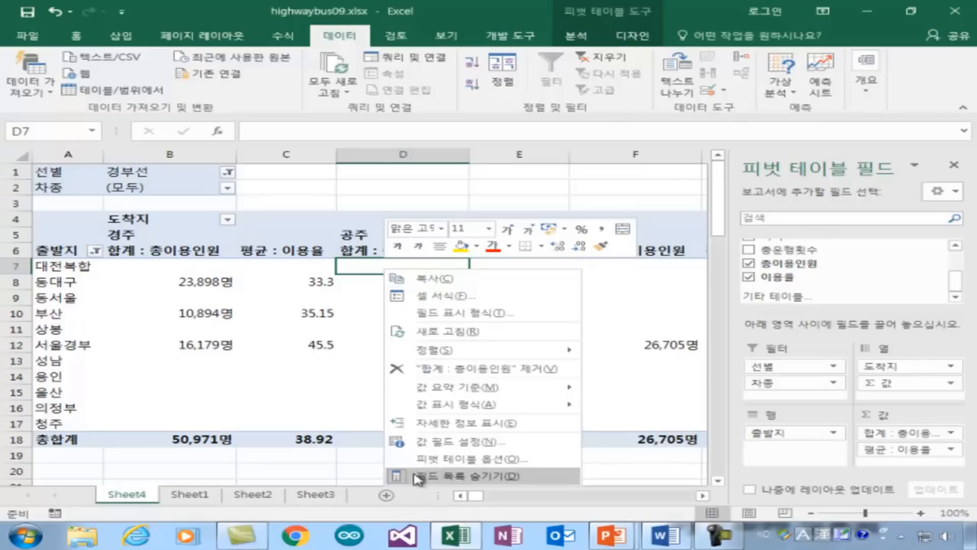
{"action": "left_click", "coordinate": [524, 460]}
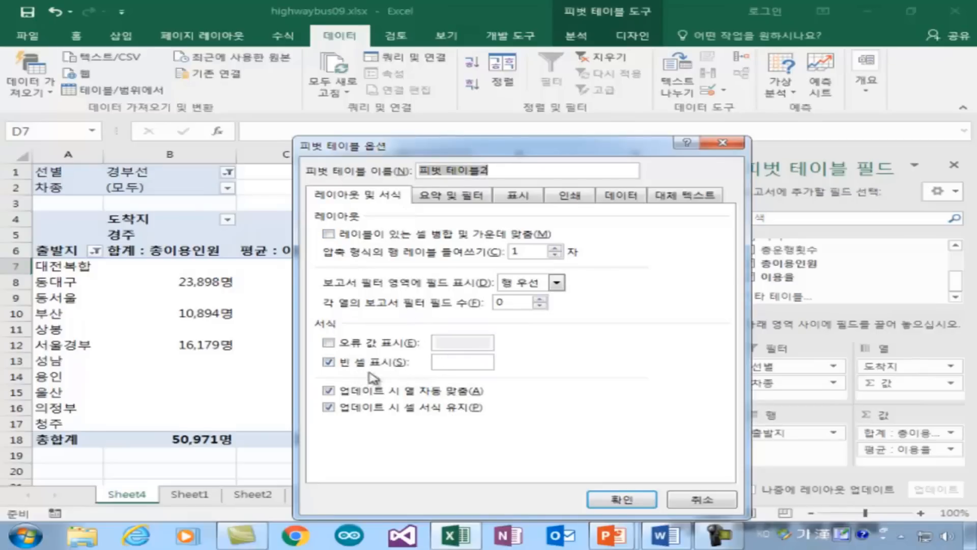
{"action": "left_click", "coordinate": [450, 363]}
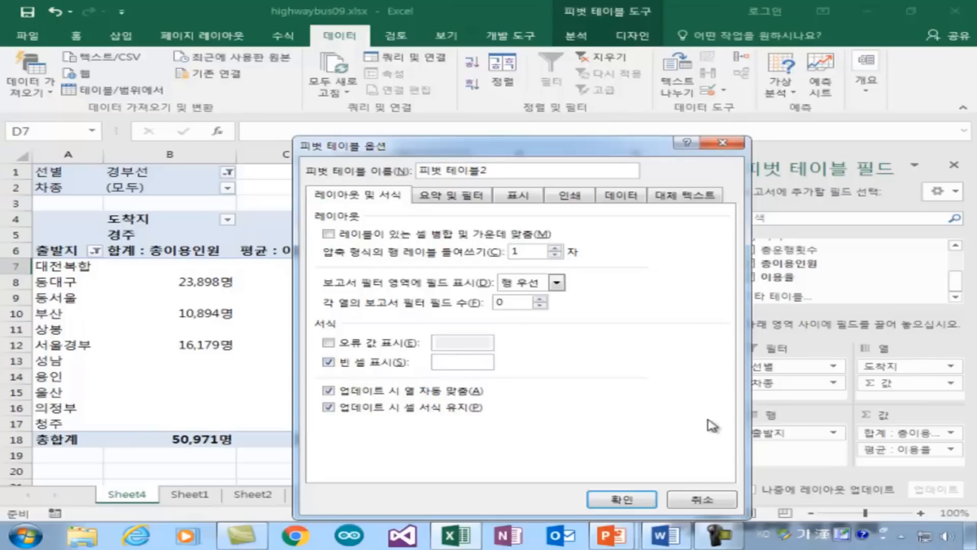
{"action": "type", "text": "ㄱ"}
{"action": "key", "text": "BackSpace"}
{"action": "type", "text": "0"}
{"action": "left_click", "coordinate": [616, 499]}
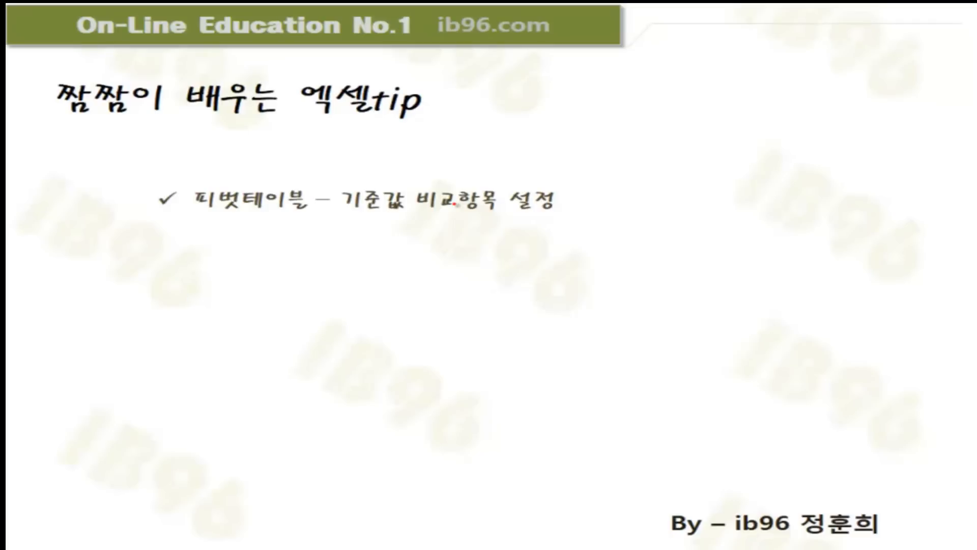
Switch from the slide show to the 매출표.xlsm workbook in Excel and view the source data on the 매출표 sheet
{"action": "right_click", "coordinate": [605, 352]}
{"action": "mouse_move", "coordinate": [692, 272]}
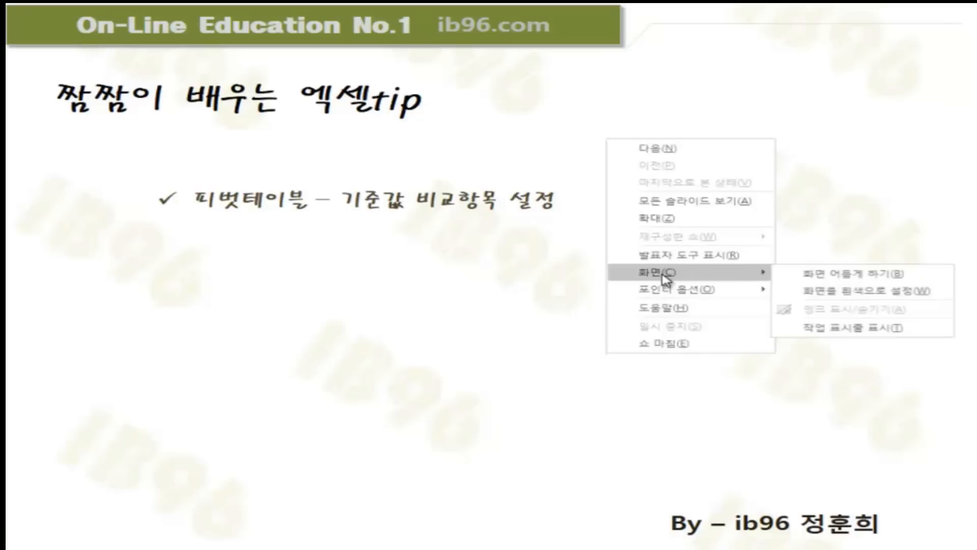
{"action": "left_click", "coordinate": [839, 328]}
{"action": "left_click", "coordinate": [458, 534]}
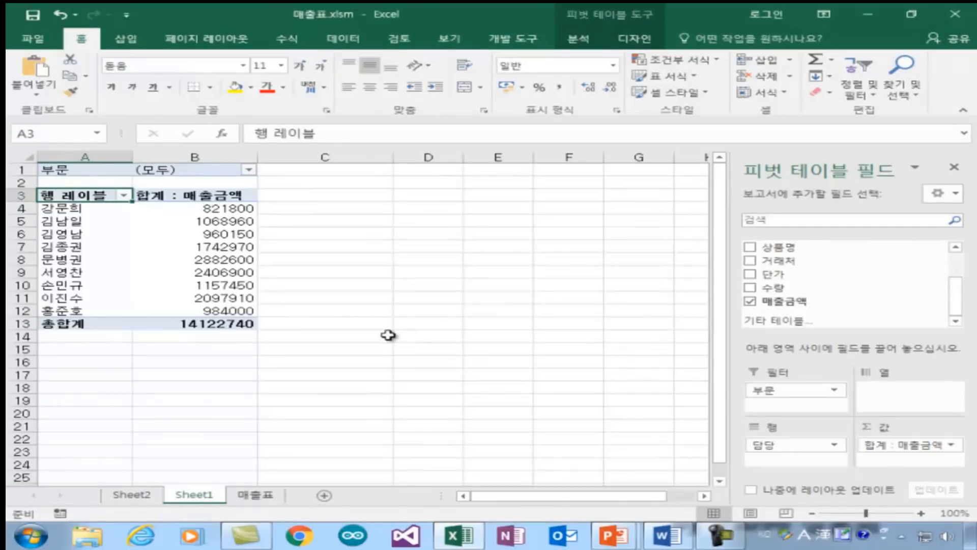
{"action": "left_click", "coordinate": [252, 496]}
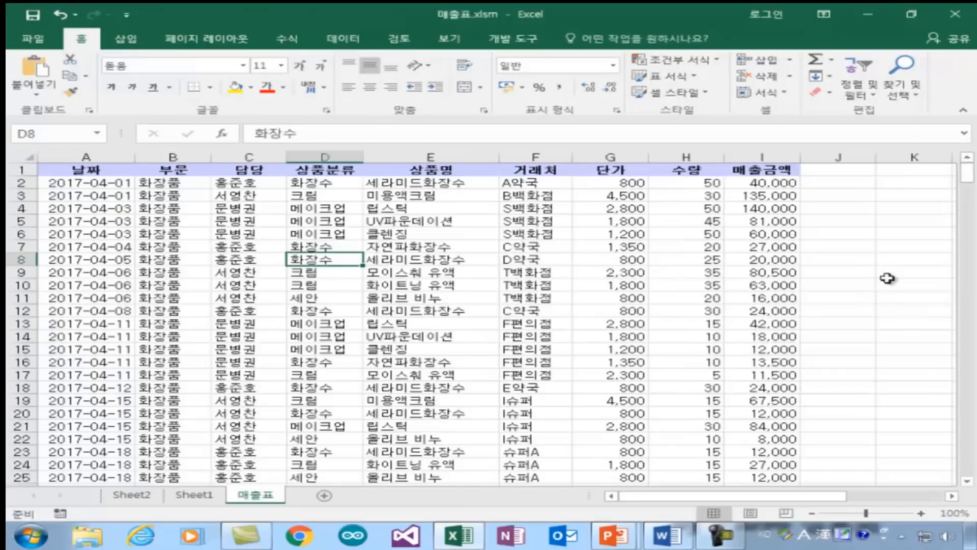
Return to Sheet1 and sort the pivot table's 합계 : 매출금액 values in descending order
{"action": "left_click", "coordinate": [194, 495]}
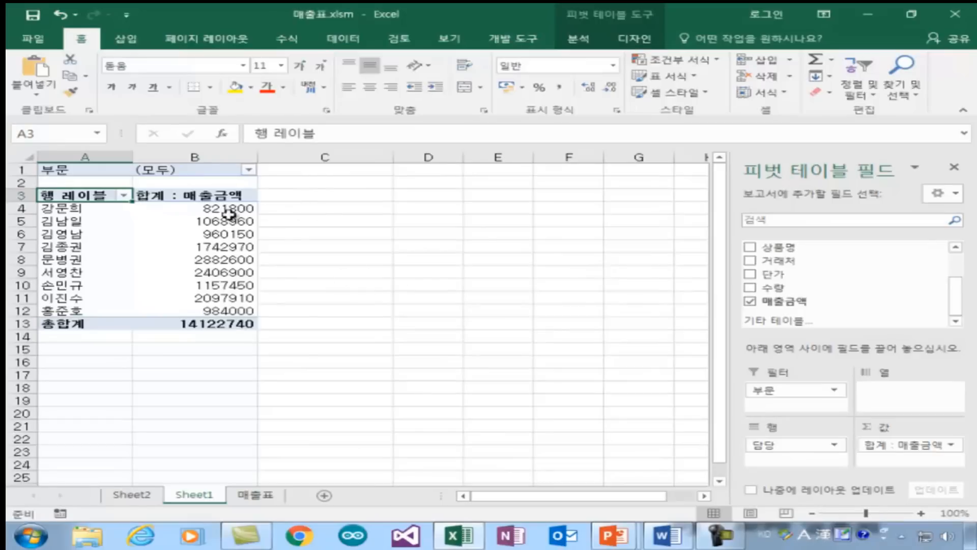
{"action": "left_click", "coordinate": [212, 207]}
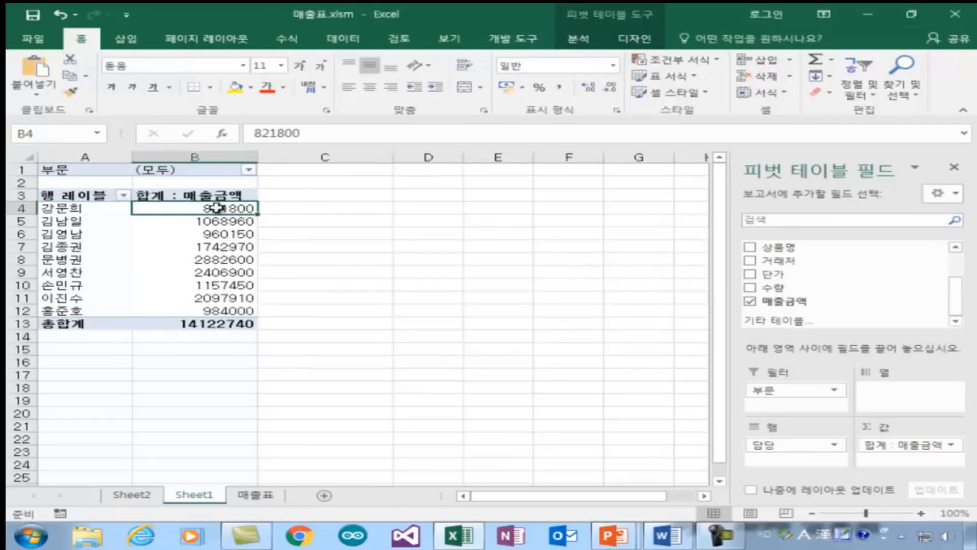
{"action": "mouse_move", "coordinate": [220, 206]}
{"action": "right_click", "coordinate": [201, 209]}
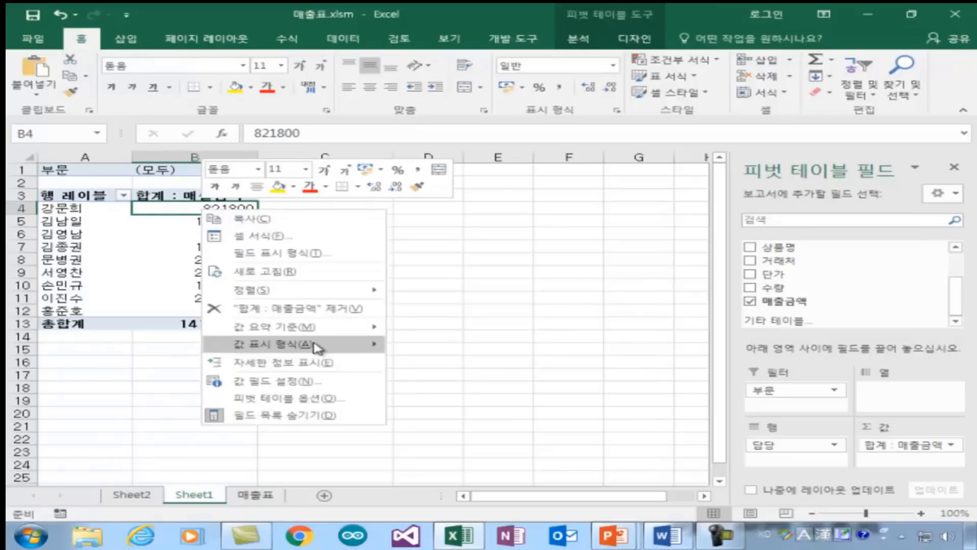
{"action": "mouse_move", "coordinate": [253, 295]}
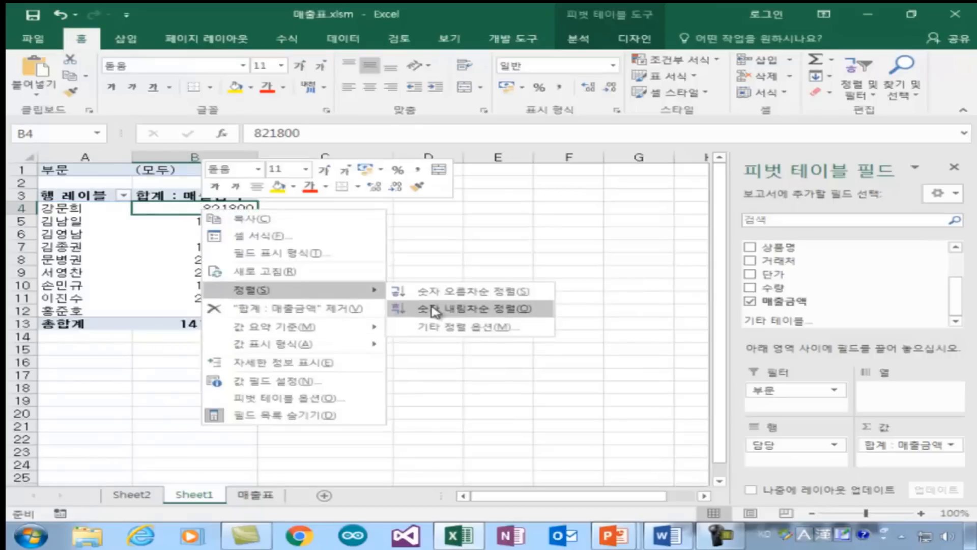
{"action": "left_click", "coordinate": [448, 309]}
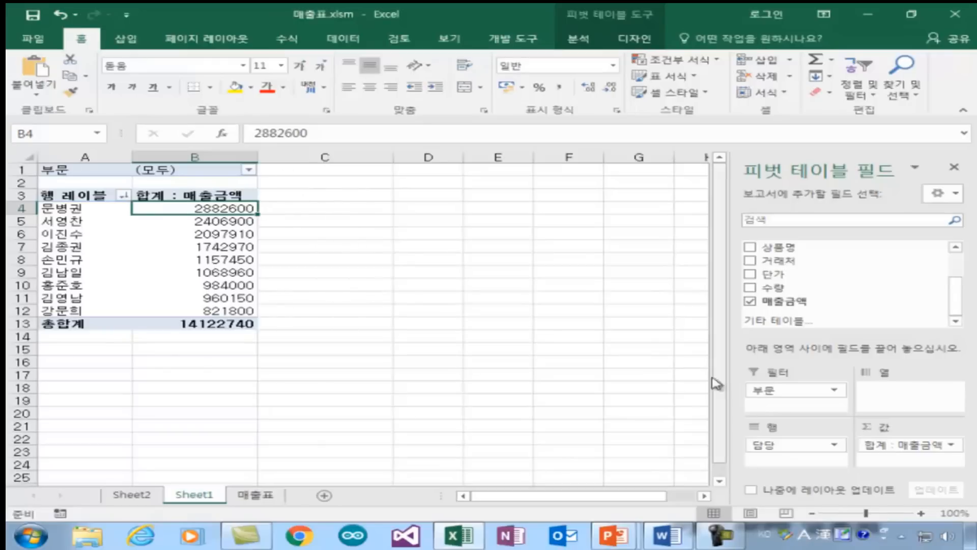
Add the 매출금액 field to the pivot table's values area a second time and select the first value in the new column
{"action": "left_click_drag", "start_coordinate": [782, 305], "coordinate": [900, 464]}
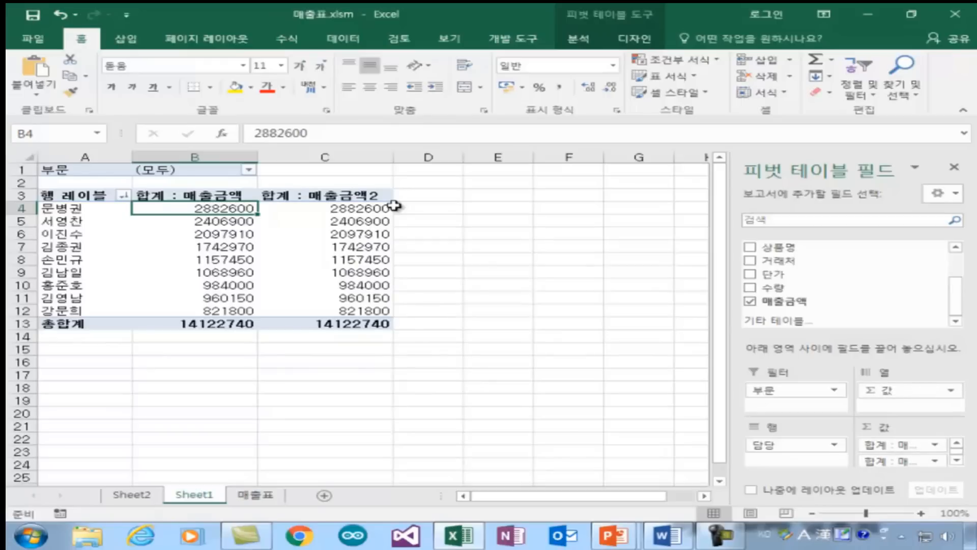
{"action": "left_click", "coordinate": [339, 209]}
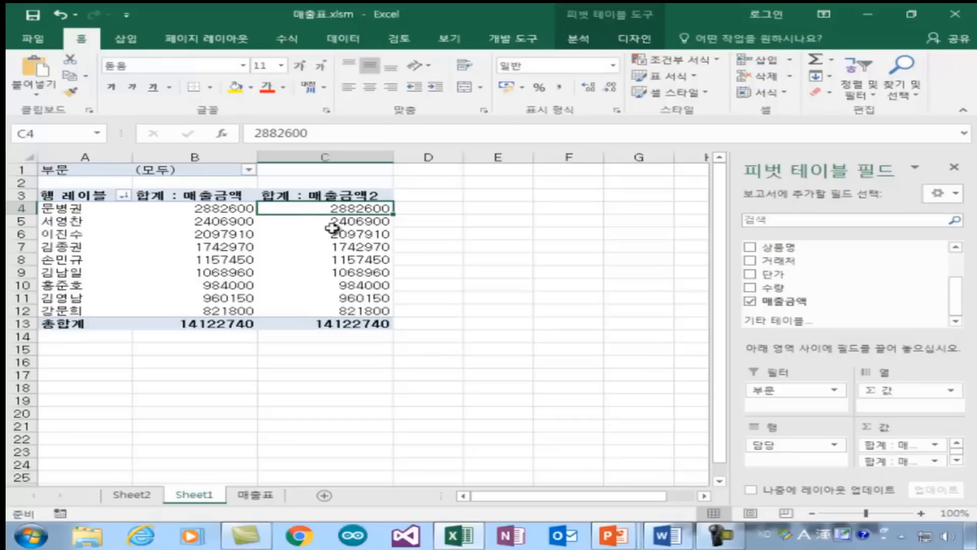
{"action": "mouse_move", "coordinate": [336, 223]}
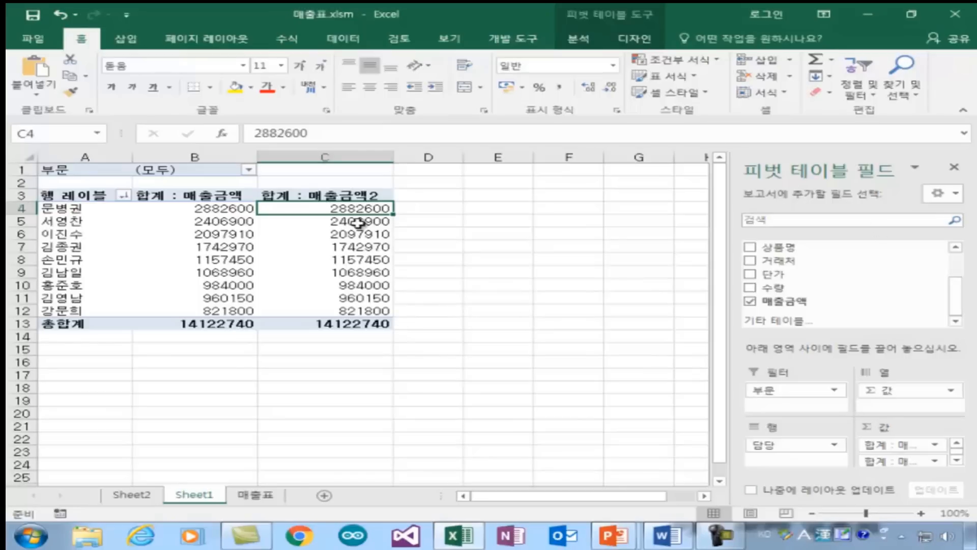
Show the second 매출금액 column as [기준값]에 대한 비율, with 담당 as base field and the top-ranked salesperson as base item
{"action": "left_click", "coordinate": [897, 461]}
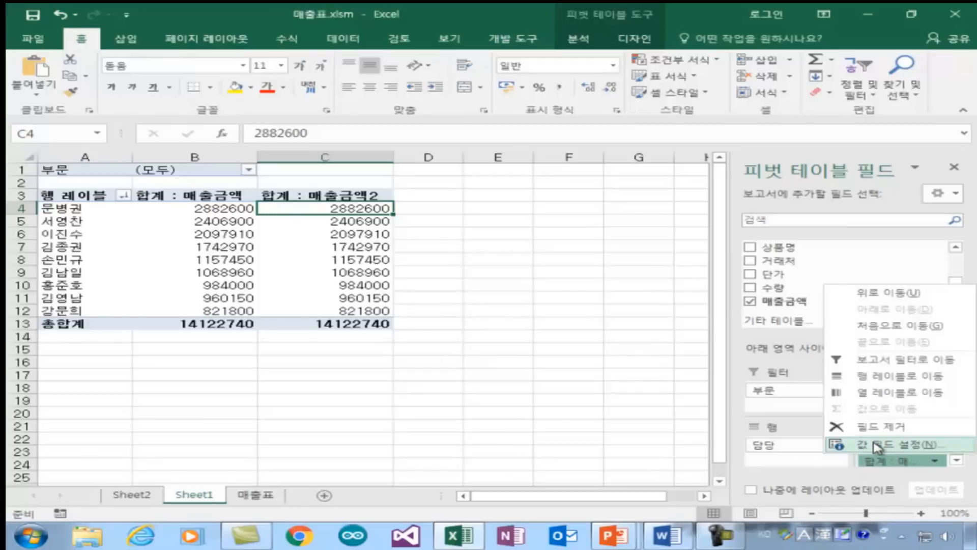
{"action": "left_click", "coordinate": [876, 446]}
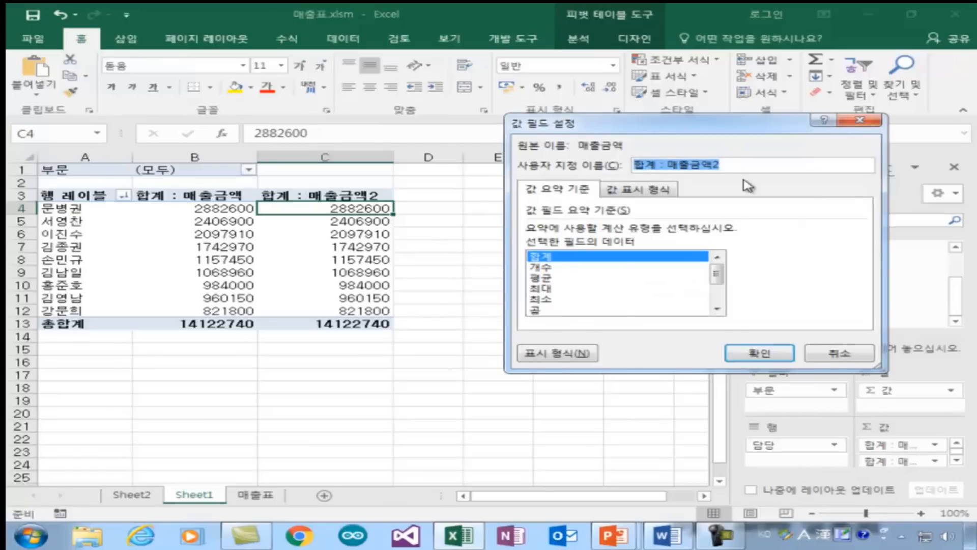
{"action": "left_click", "coordinate": [650, 194]}
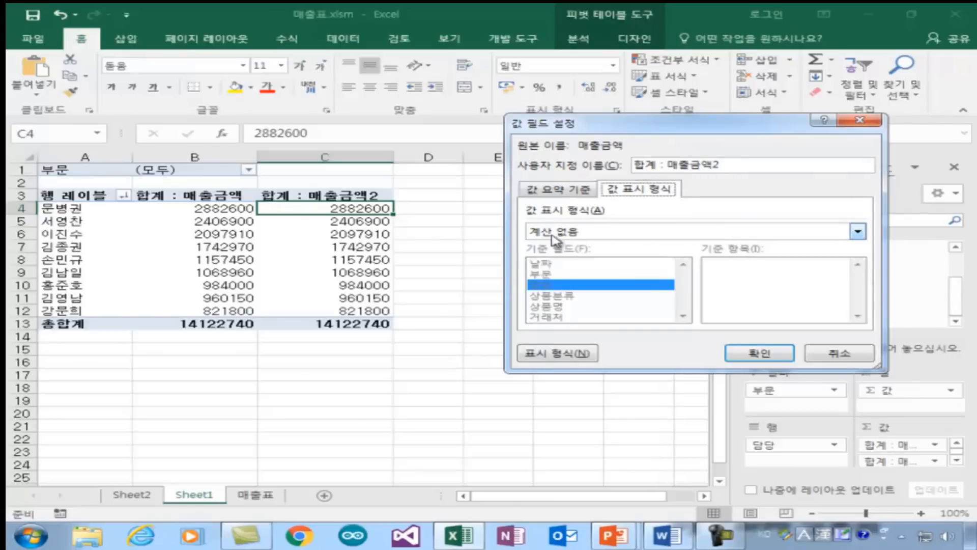
{"action": "left_click", "coordinate": [704, 237]}
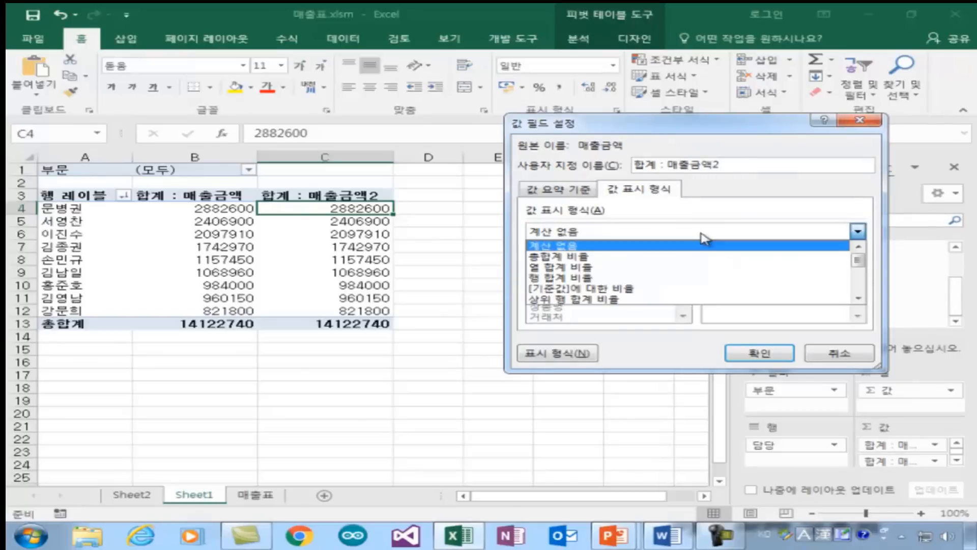
{"action": "left_click", "coordinate": [596, 288]}
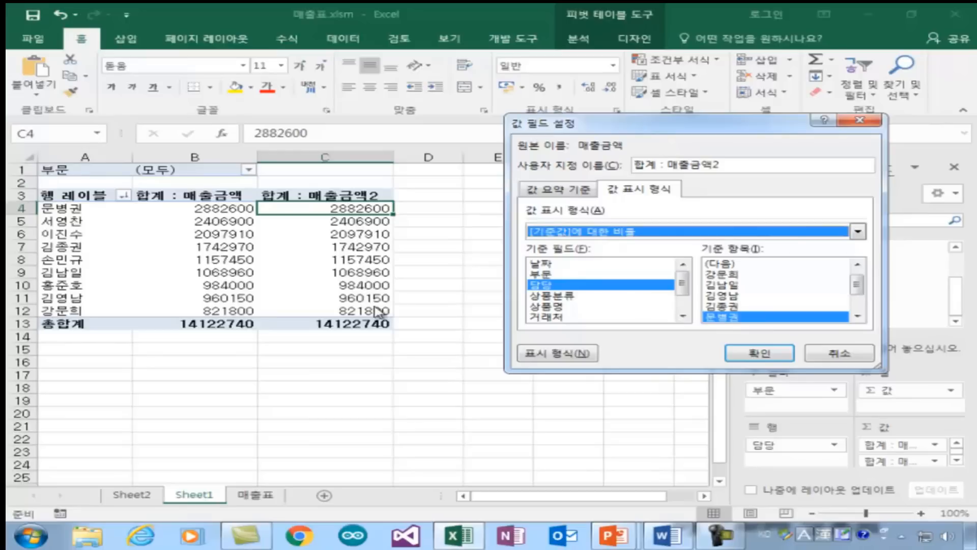
{"action": "left_click", "coordinate": [750, 356]}
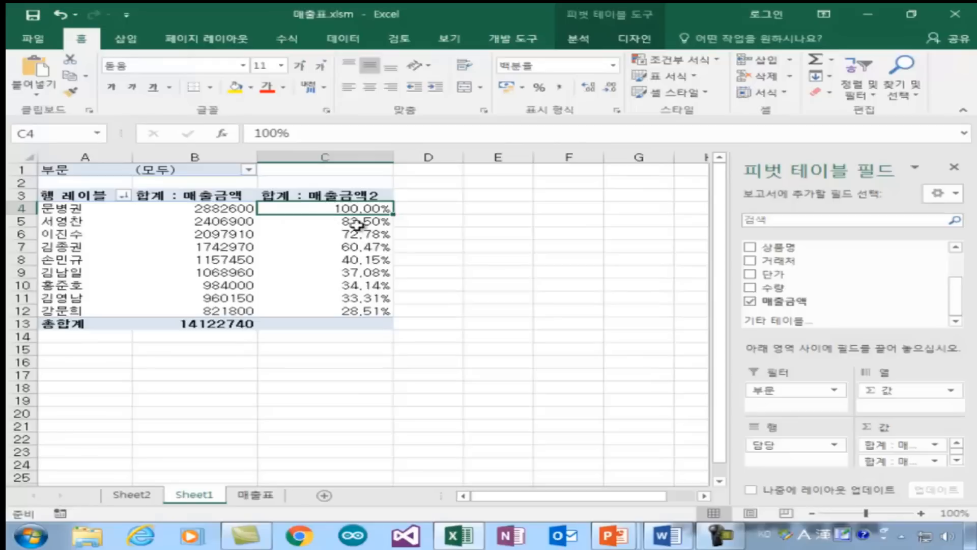
Rename the percentage column's header in C3 to 기준비율
{"action": "mouse_move", "coordinate": [338, 221]}
{"action": "mouse_move", "coordinate": [386, 254]}
{"action": "left_click", "coordinate": [292, 194]}
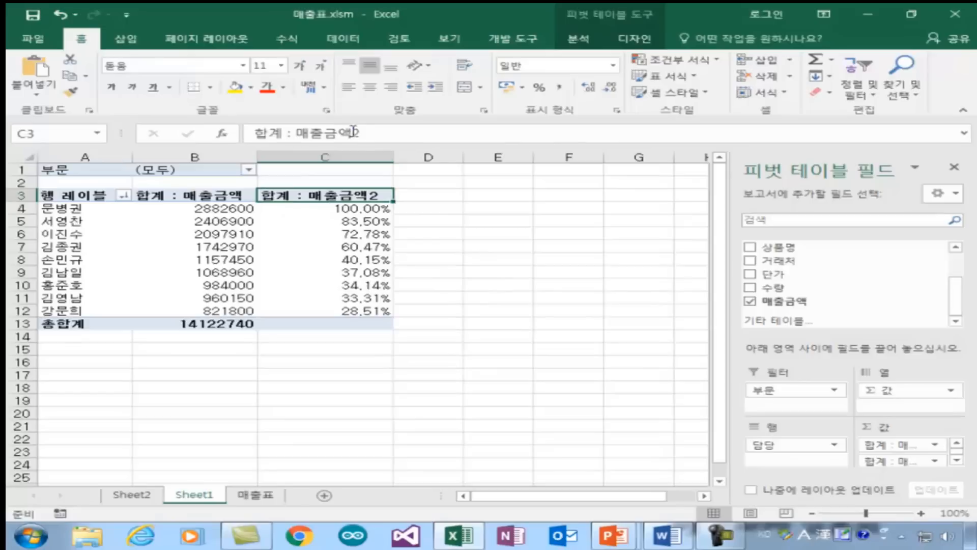
{"action": "left_click_drag", "start_coordinate": [359, 133], "coordinate": [255, 133]}
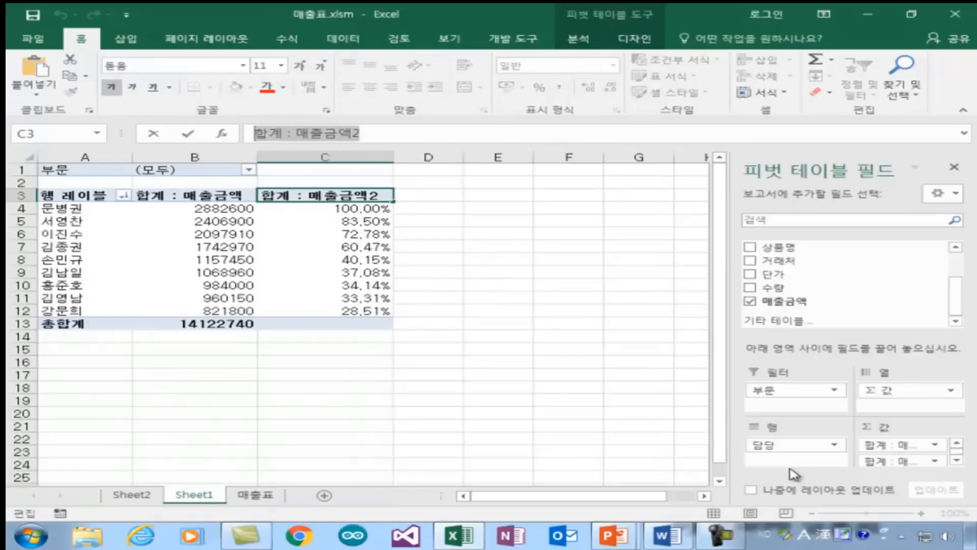
{"action": "type", "text": "r"}
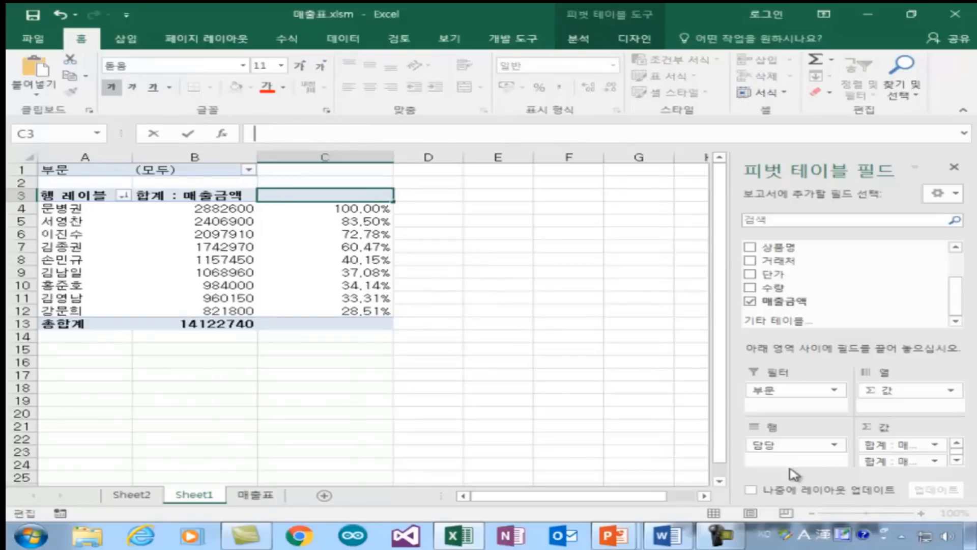
{"action": "type", "text": "기준비율"}
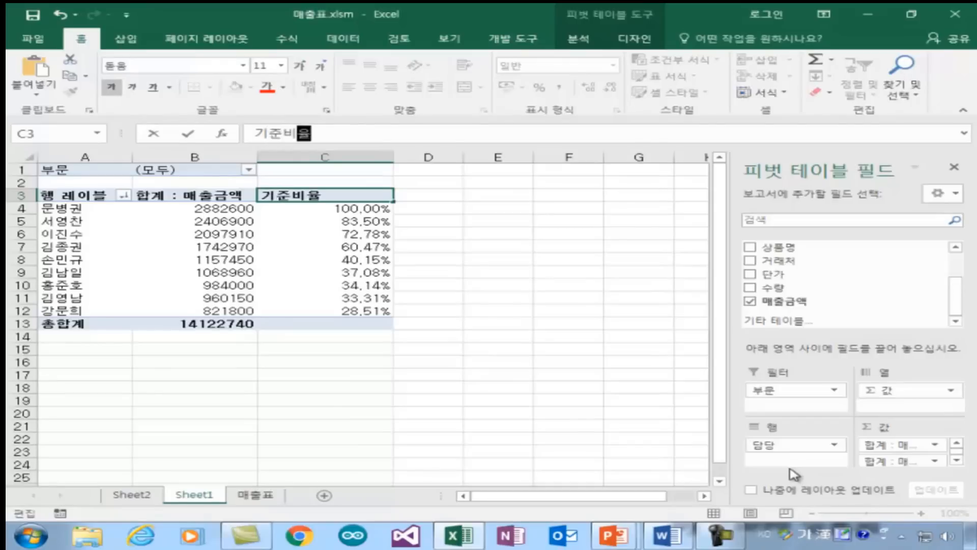
{"action": "key", "text": "Return"}
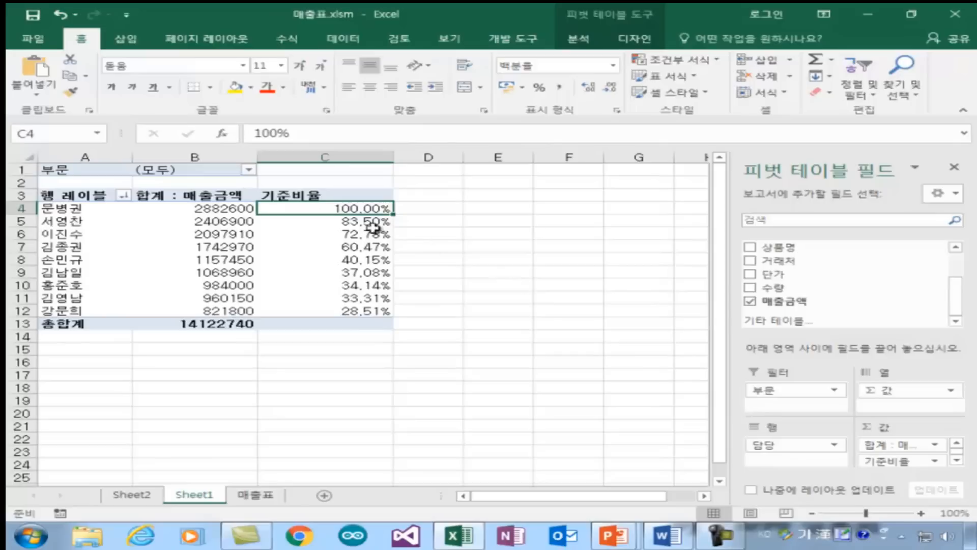
Change the 기준비율 column's value display to [기준값]에 대한 비율의 차이, with 담당 as base field and the top-ranked salesperson as base item
{"action": "right_click", "coordinate": [355, 209]}
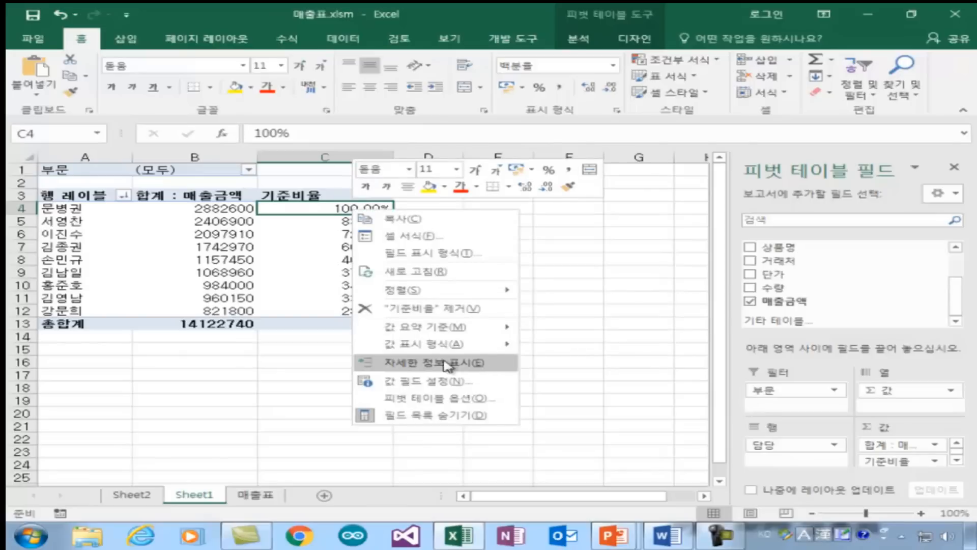
{"action": "mouse_move", "coordinate": [402, 343]}
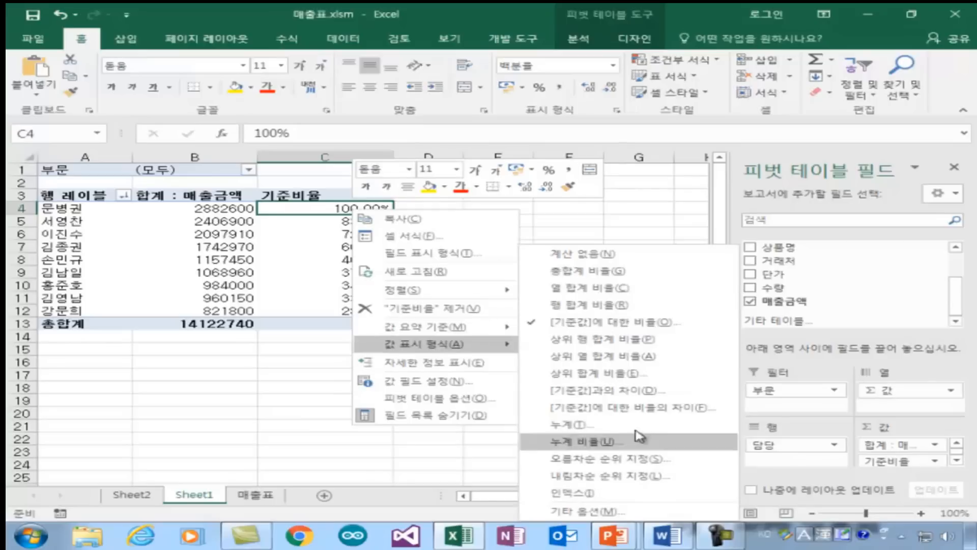
{"action": "left_click", "coordinate": [684, 413]}
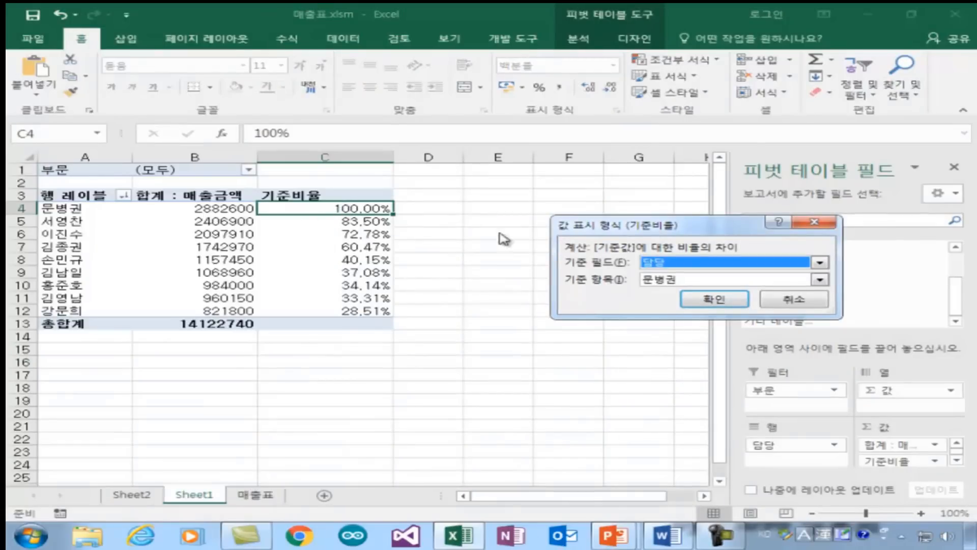
{"action": "left_click", "coordinate": [707, 299]}
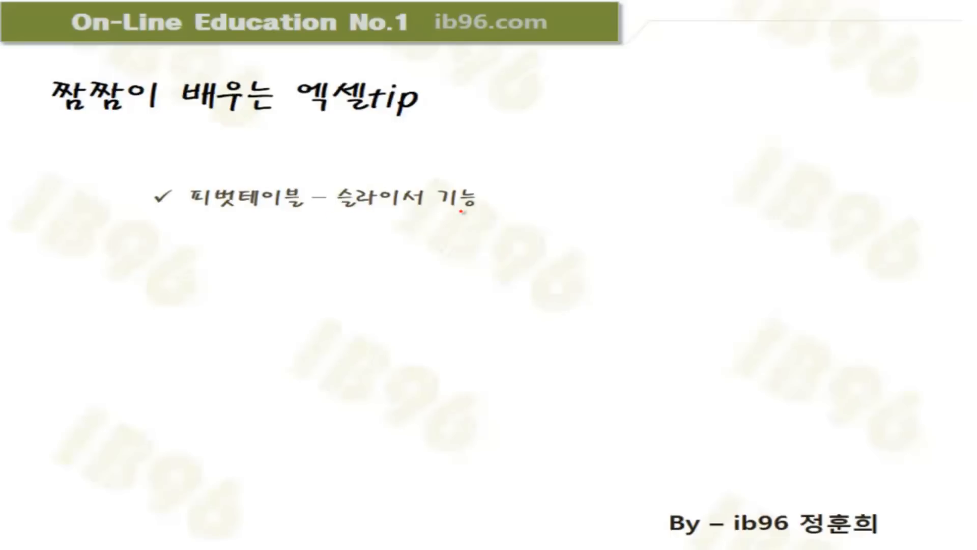
Underline 슬라이서 기능 on the slide in red ink and draw a curved arrow from it to 피벗테이블
{"action": "left_click_drag", "start_coordinate": [337, 214], "coordinate": [451, 217]}
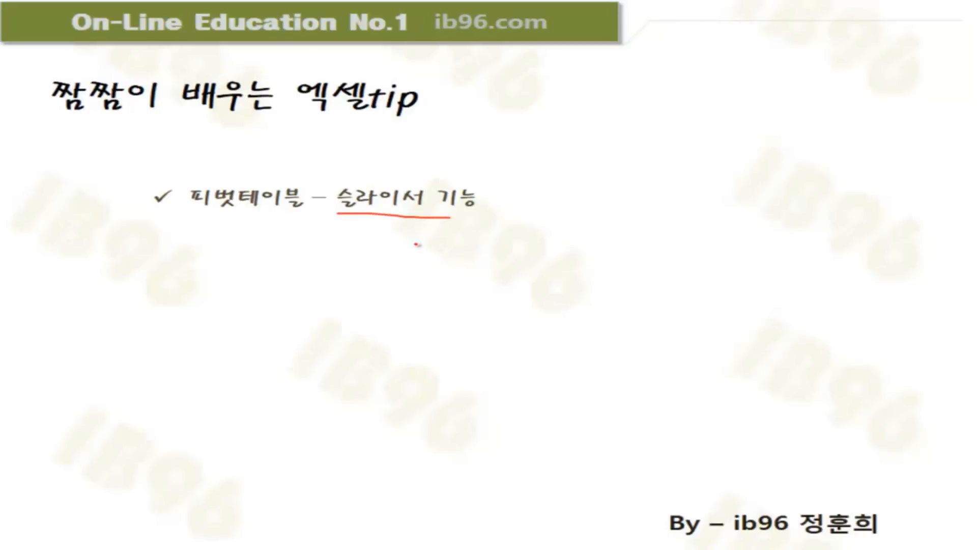
{"action": "mouse_move", "coordinate": [392, 246]}
{"action": "left_mouse_down"}
{"action": "mouse_move", "coordinate": [276, 265]}
{"action": "mouse_move", "coordinate": [265, 215]}
{"action": "left_mouse_up"}
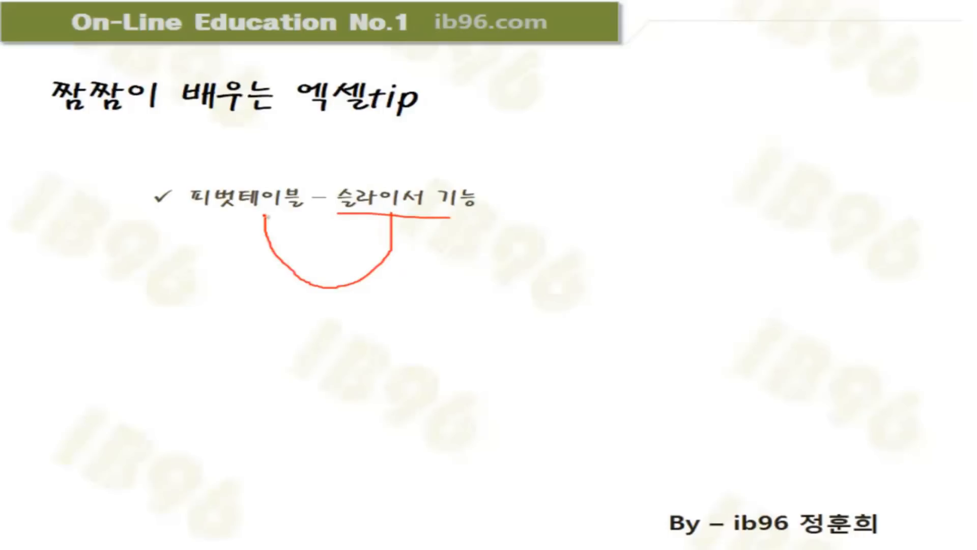
{"action": "left_click_drag", "start_coordinate": [232, 246], "coordinate": [262, 215]}
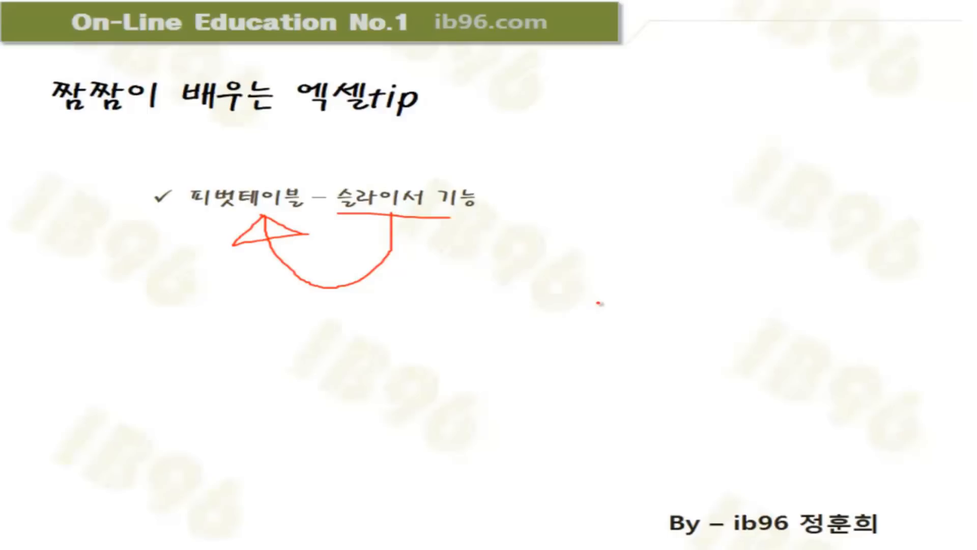
Switch from the slide show to the 매출표.xlsm workbook in Excel and select cell E9 inside the Sheet1 pivot table
{"action": "right_click", "coordinate": [560, 275]}
{"action": "mouse_move", "coordinate": [592, 415]}
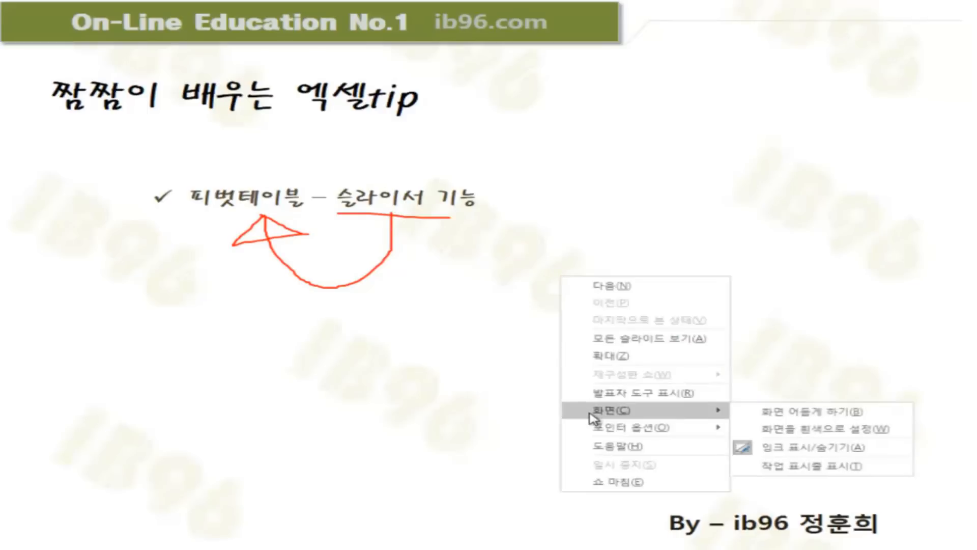
{"action": "left_click", "coordinate": [878, 465]}
{"action": "left_click", "coordinate": [455, 535]}
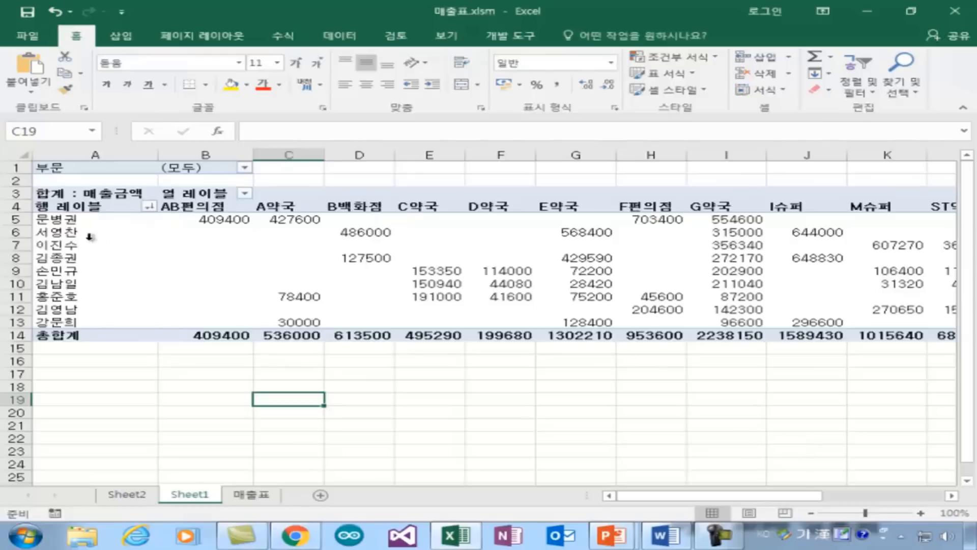
{"action": "left_click", "coordinate": [81, 222]}
{"action": "left_click", "coordinate": [207, 219]}
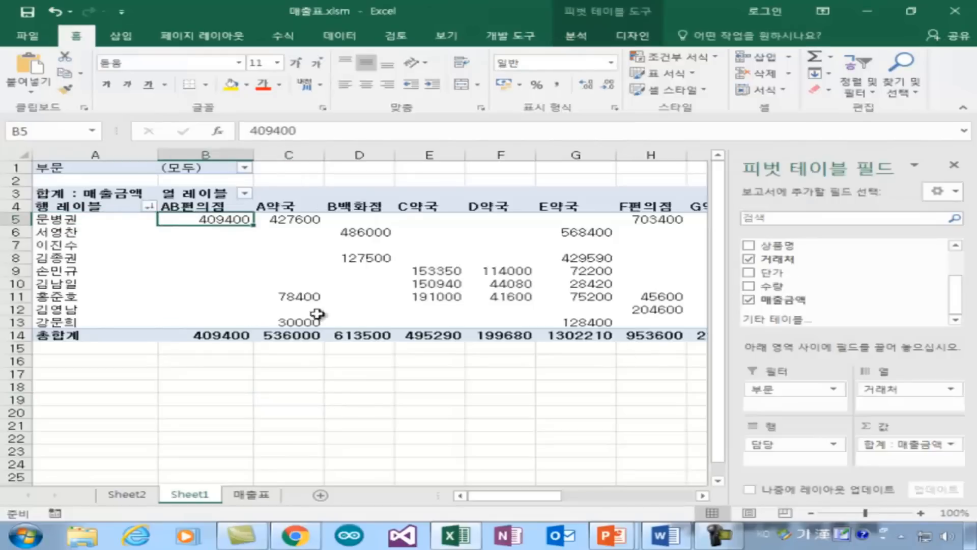
{"action": "left_click", "coordinate": [297, 308]}
{"action": "left_click", "coordinate": [374, 257]}
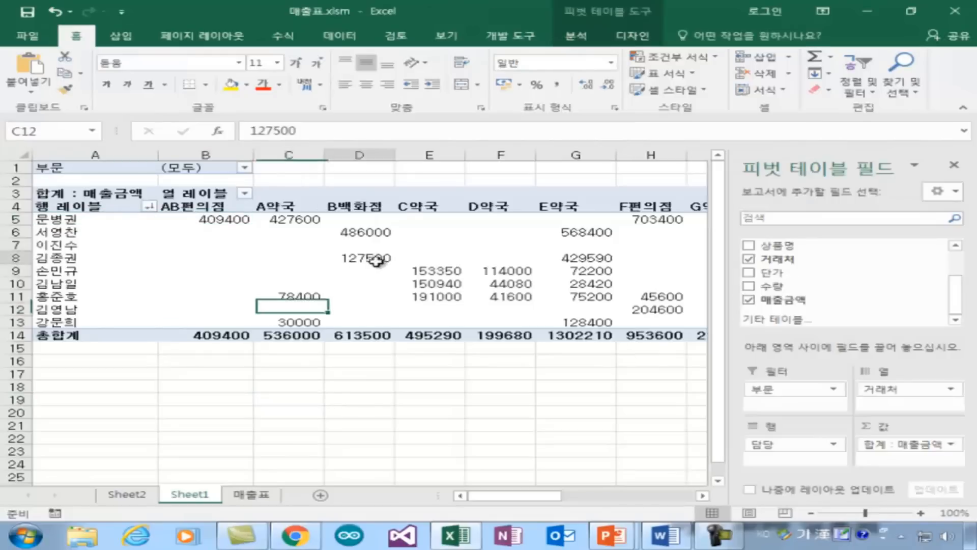
{"action": "left_click", "coordinate": [448, 271]}
{"action": "mouse_move", "coordinate": [517, 256]}
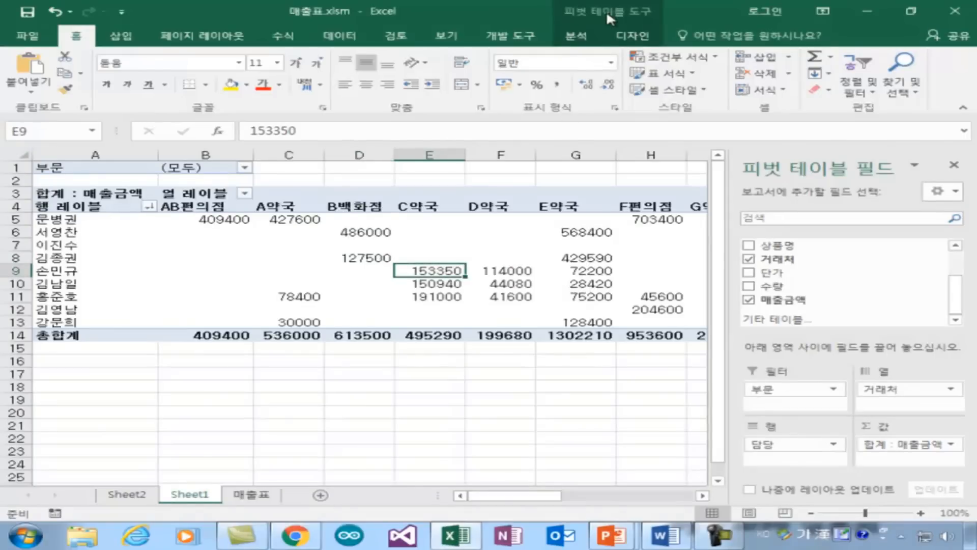
Insert a slicer for the 상품분류 field into the pivot table
{"action": "left_click", "coordinate": [587, 37]}
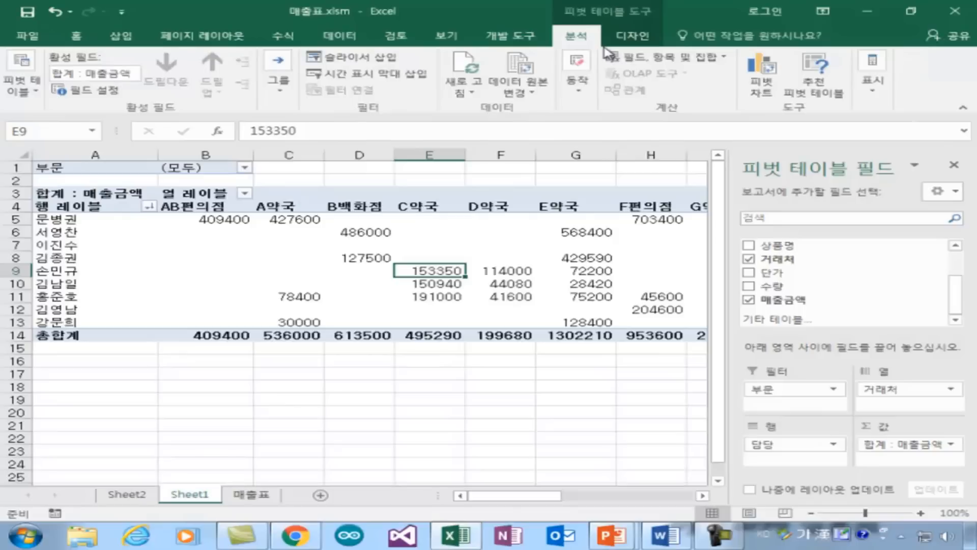
{"action": "left_click", "coordinate": [364, 60]}
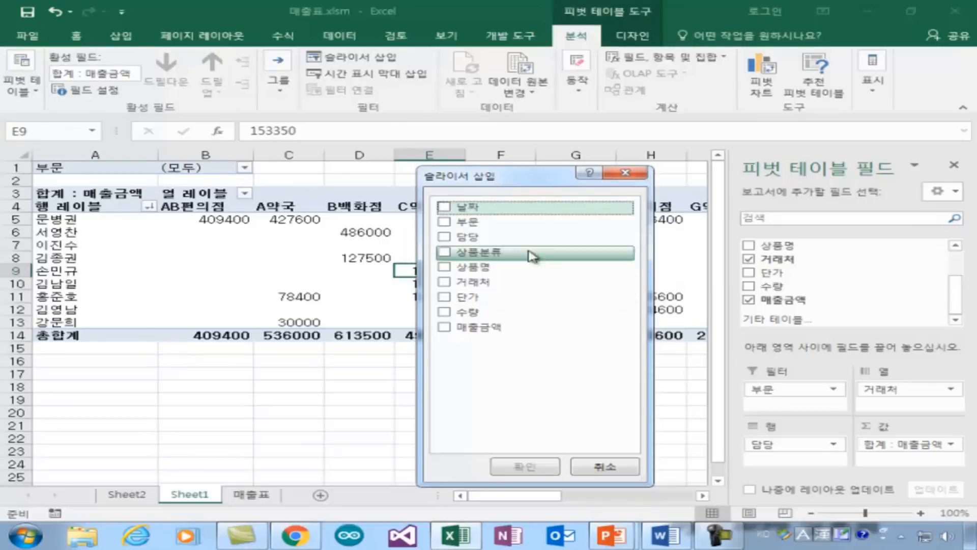
{"action": "left_click", "coordinate": [445, 254]}
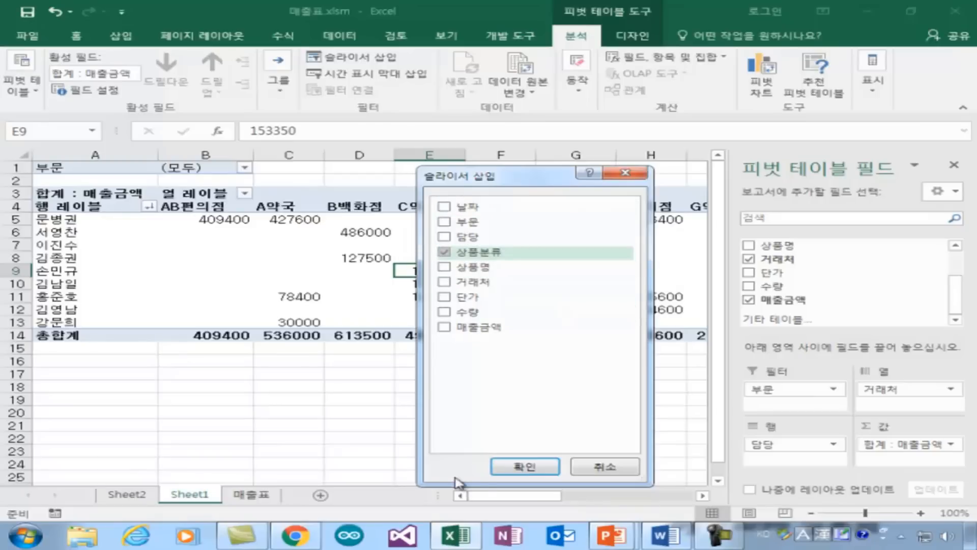
{"action": "left_click", "coordinate": [524, 466]}
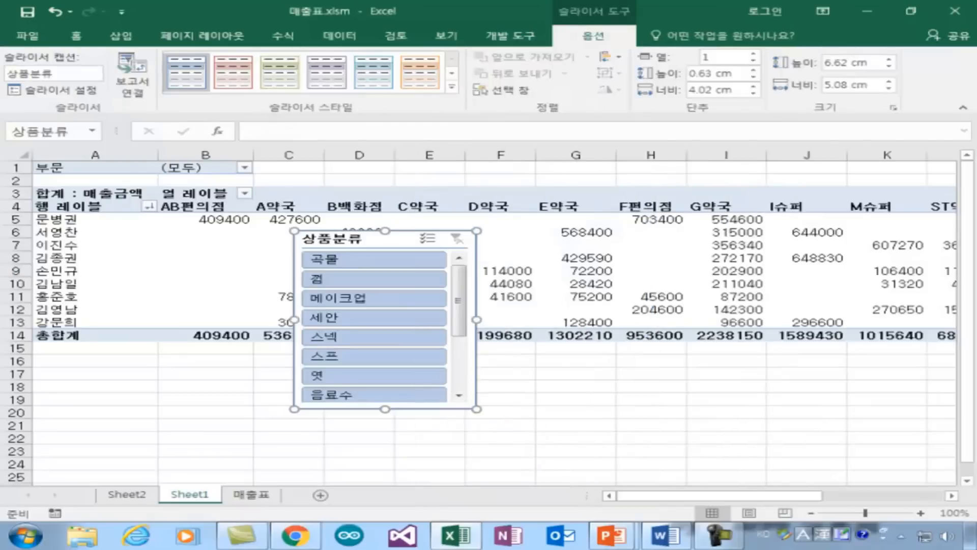
Move the 상품분류 slicer over columns G to I and lengthen it to about 9.95 cm so all categories fit
{"action": "left_click_drag", "start_coordinate": [371, 240], "coordinate": [617, 248]}
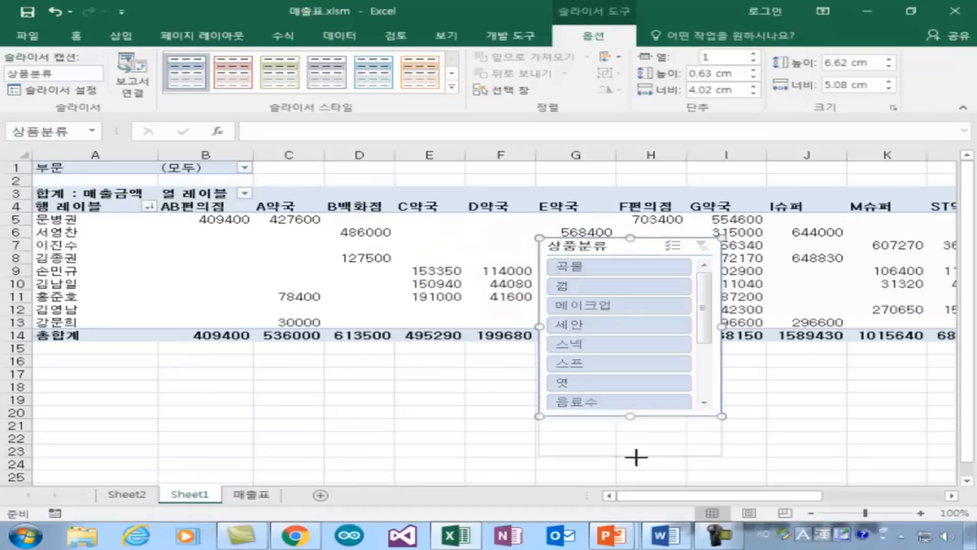
{"action": "scroll", "coordinate": [636, 478], "scroll_direction": "down", "scroll_amount": 1}
{"action": "left_click_drag", "start_coordinate": [636, 483], "coordinate": [636, 481]}
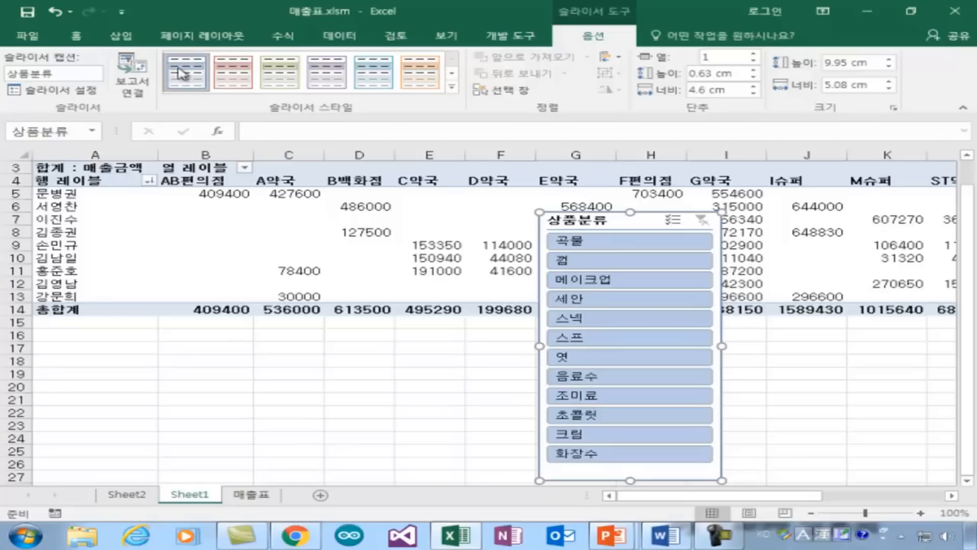
Apply the red 어둡게 style to the 상품분류 slicer and filter the pivot table by 음료수
{"action": "left_click", "coordinate": [452, 87]}
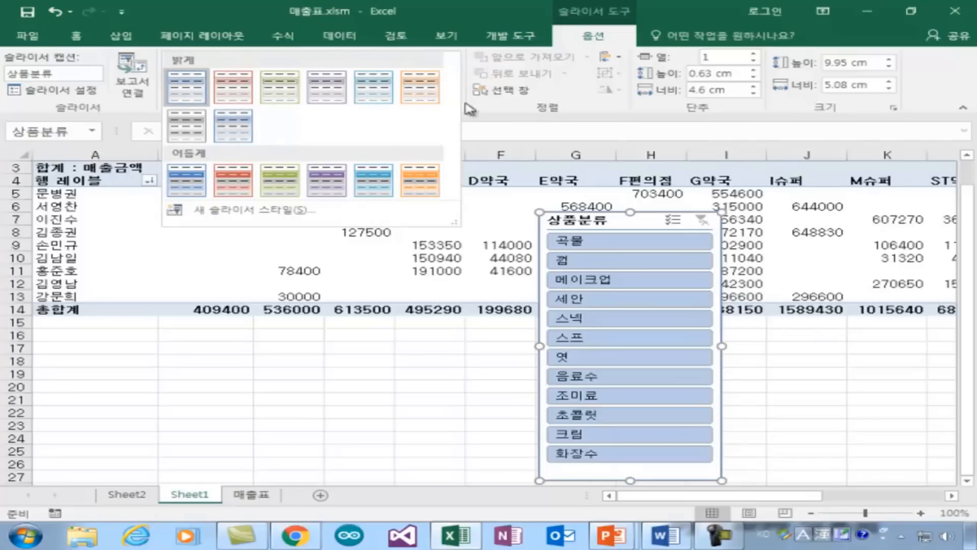
{"action": "left_click", "coordinate": [231, 186]}
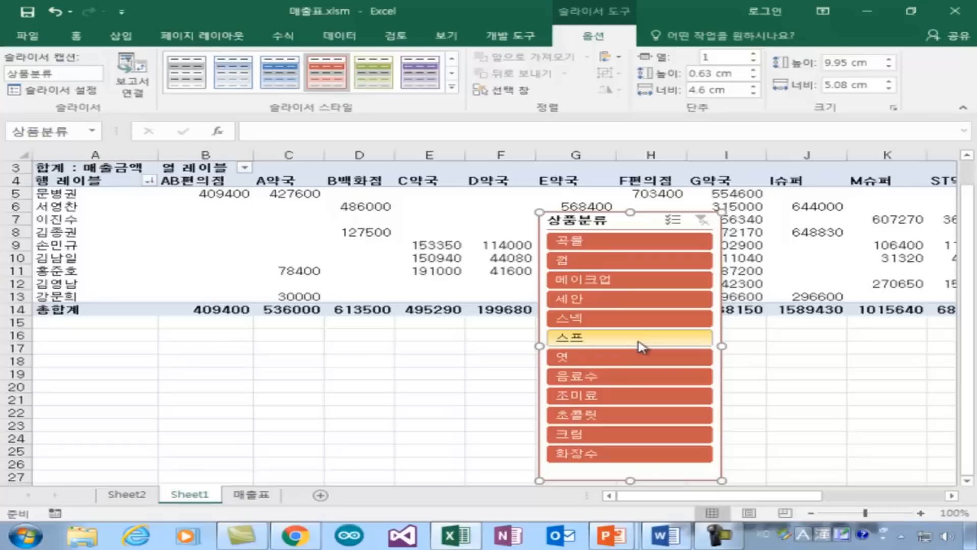
{"action": "left_click", "coordinate": [608, 379]}
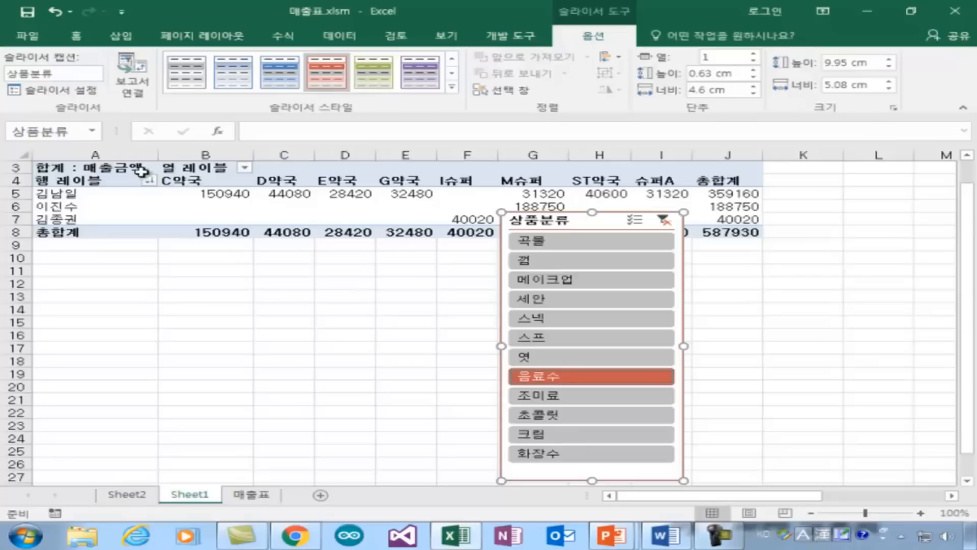
Filter the pivot table by 화장수, 껌, 곡물, 세안 and 스프 in turn with the 상품분류 slicer, and clear the slicer's filter
{"action": "mouse_move", "coordinate": [322, 199]}
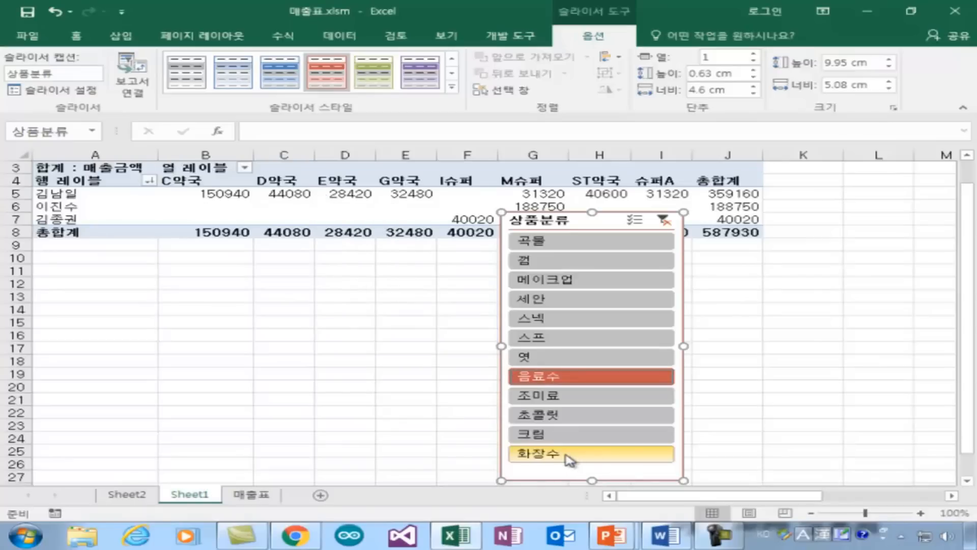
{"action": "left_click", "coordinate": [580, 454]}
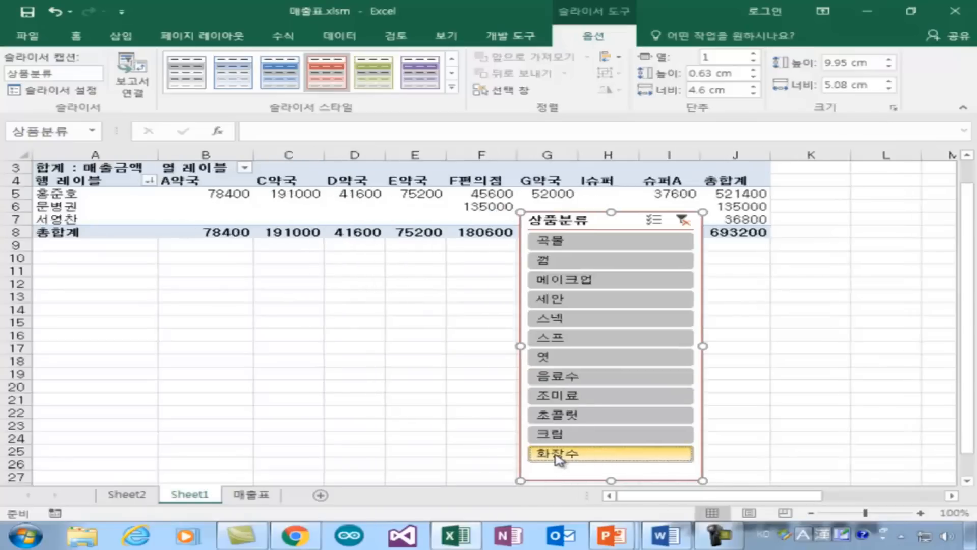
{"action": "left_click", "coordinate": [568, 264]}
{"action": "left_click", "coordinate": [576, 243]}
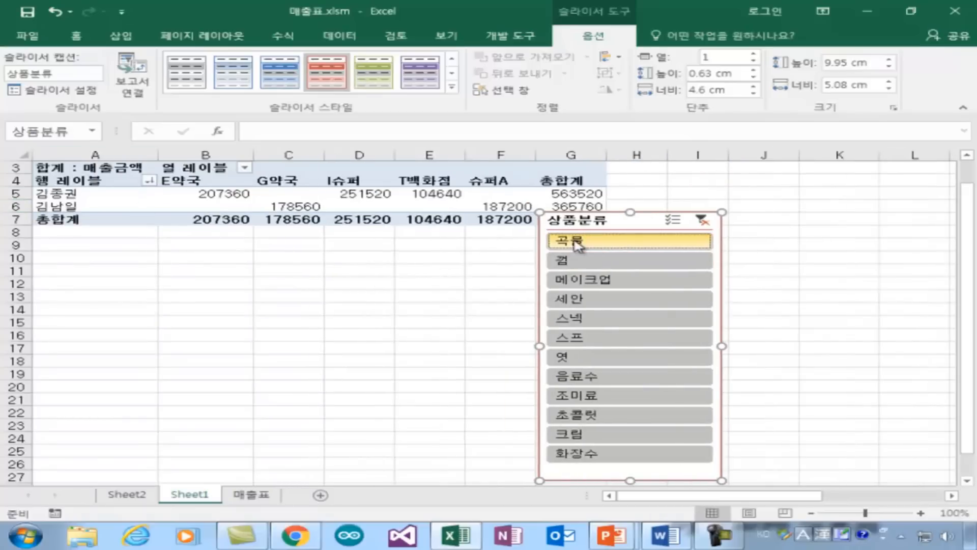
{"action": "left_click", "coordinate": [596, 301]}
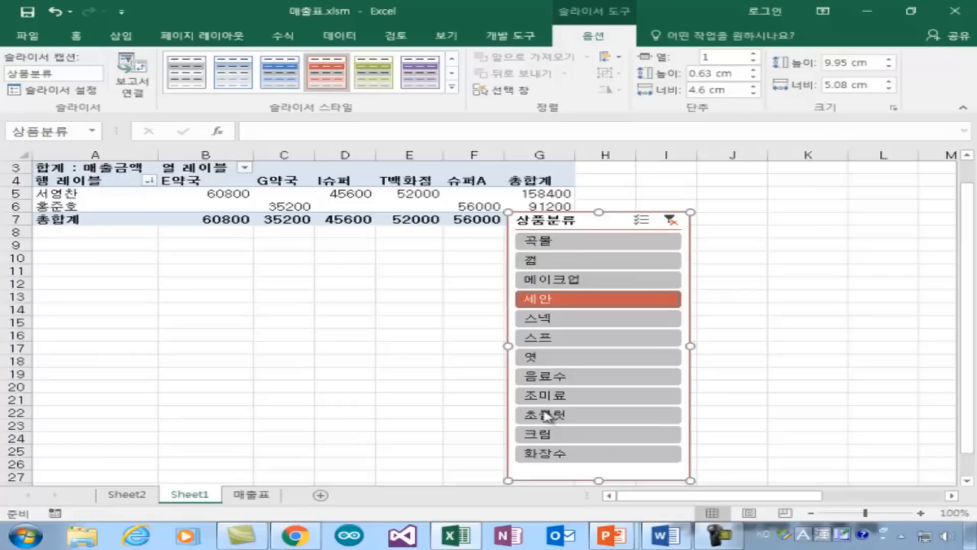
{"action": "left_click", "coordinate": [594, 344]}
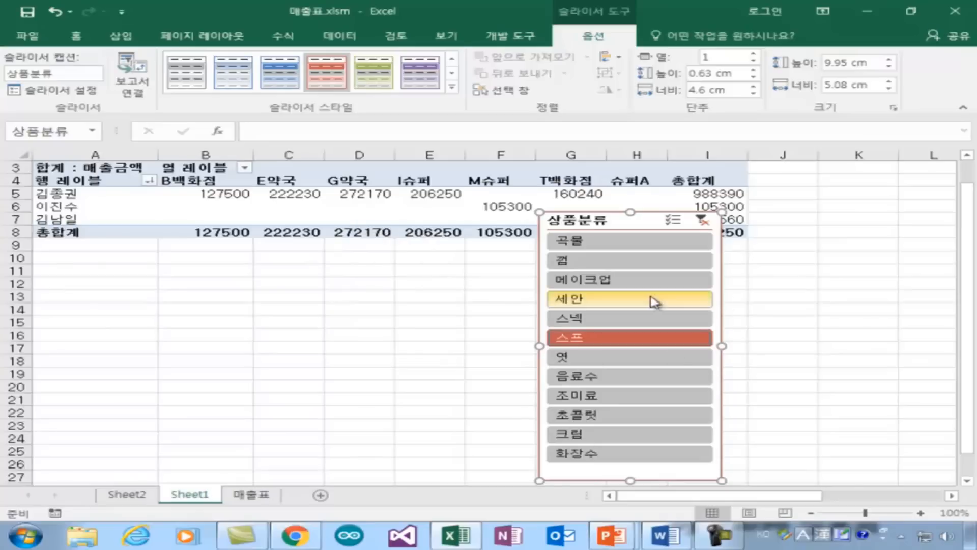
{"action": "left_click", "coordinate": [704, 224]}
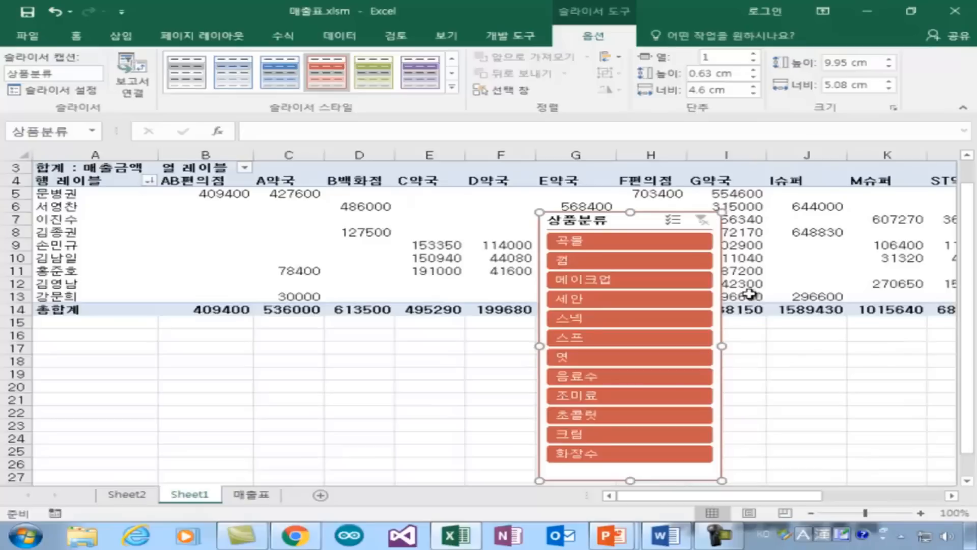
{"action": "mouse_move", "coordinate": [750, 294]}
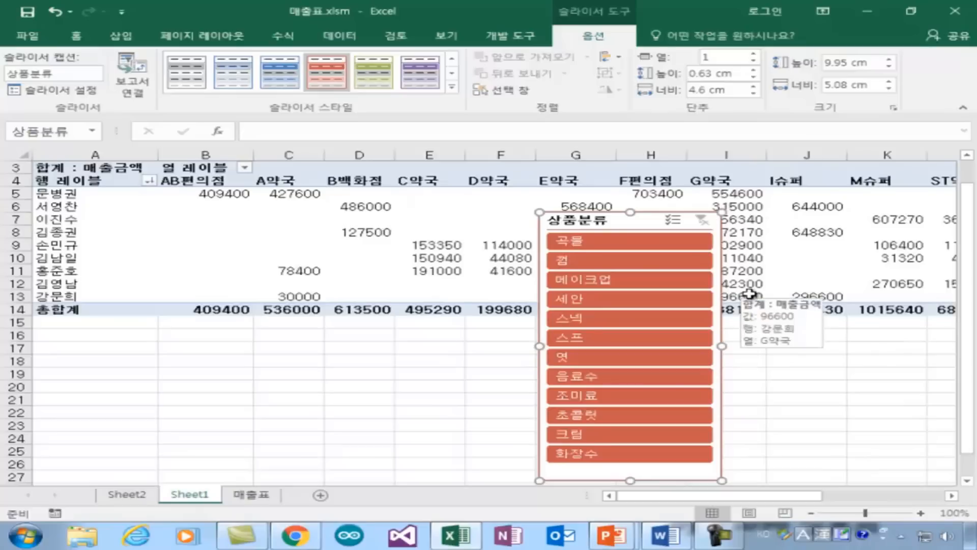
Turn on multi-select in the 상품분류 slicer to exclude 스넥 and 음료수, and delete the slicer
{"action": "left_click", "coordinate": [672, 220]}
{"action": "mouse_move", "coordinate": [796, 266]}
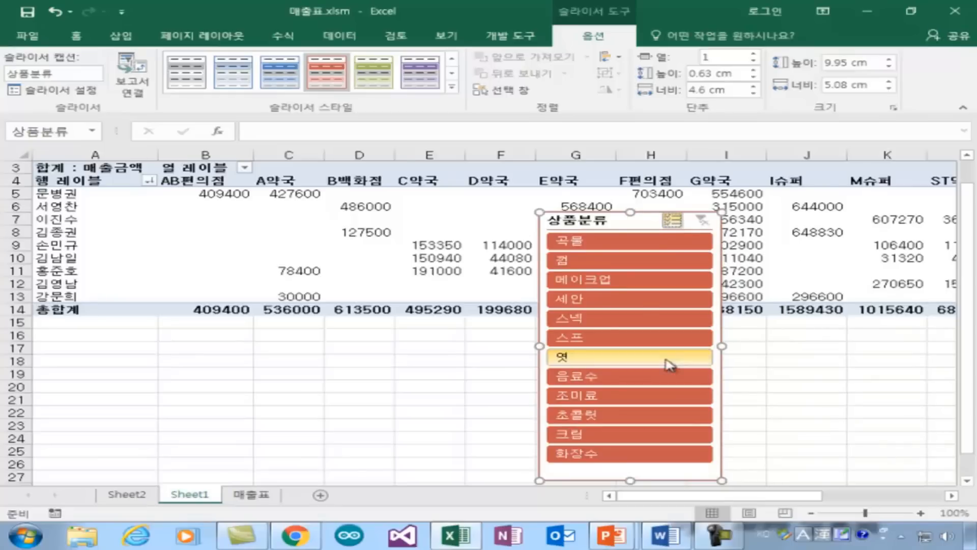
{"action": "left_click", "coordinate": [607, 321]}
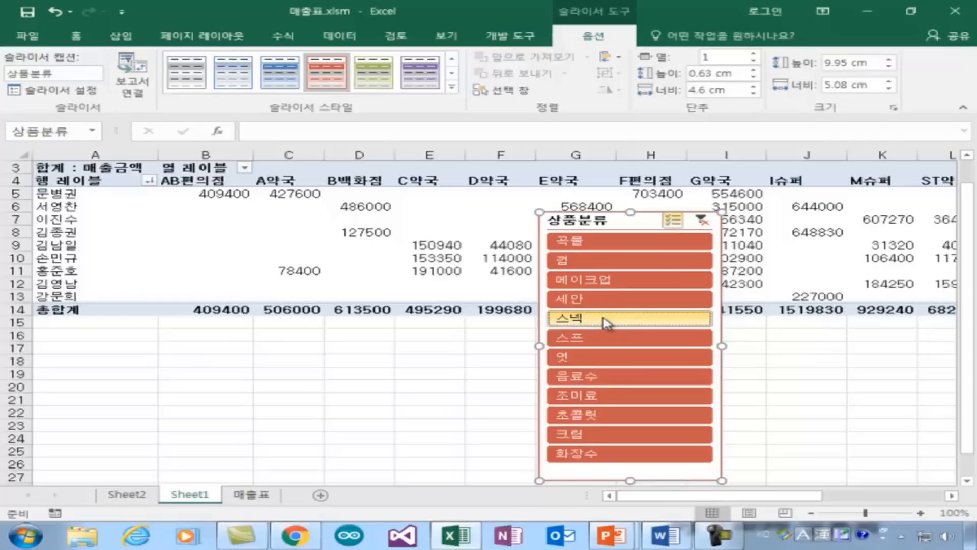
{"action": "left_click", "coordinate": [577, 381]}
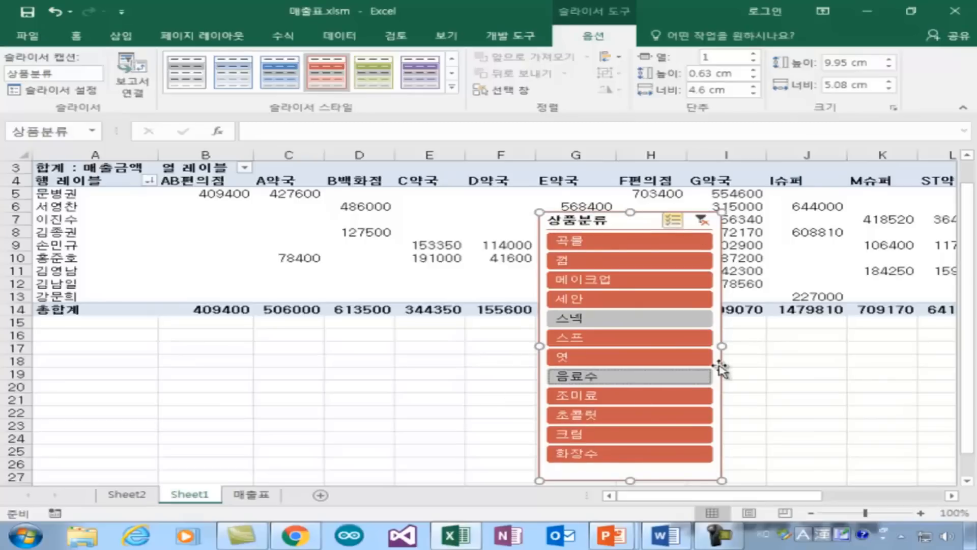
{"action": "key", "text": "Delete"}
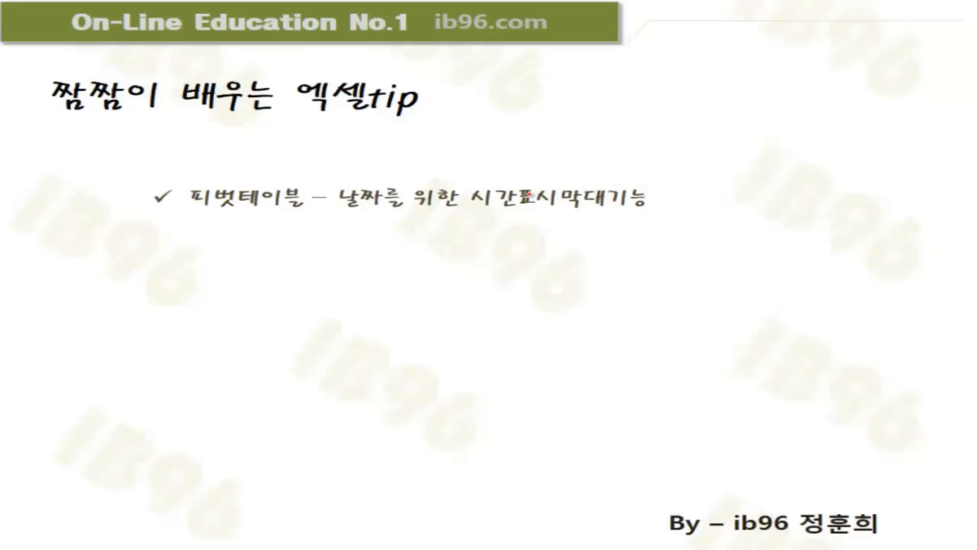
Switch from the slide show back to the 매출표.xlsm workbook in Excel
{"action": "right_click", "coordinate": [599, 315]}
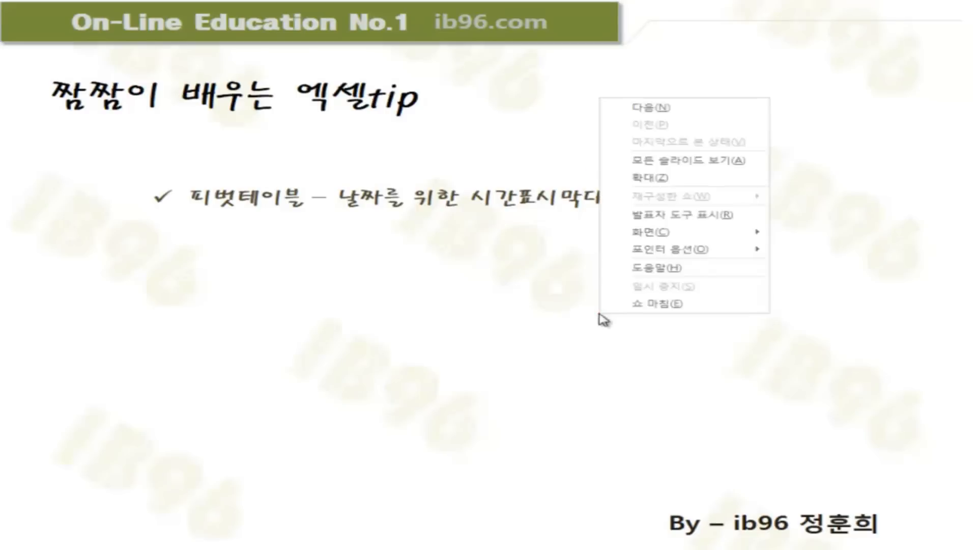
{"action": "mouse_move", "coordinate": [700, 234]}
{"action": "left_click", "coordinate": [848, 288]}
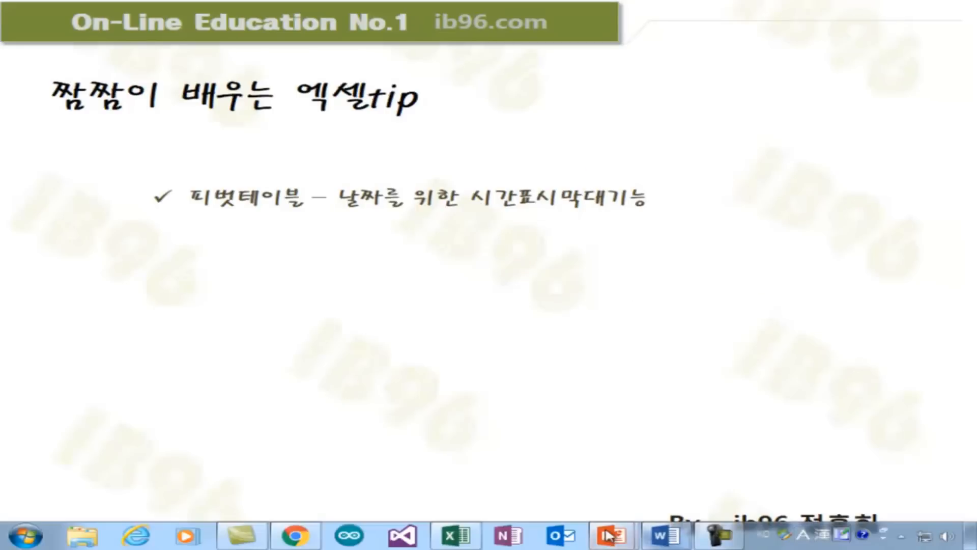
{"action": "left_click", "coordinate": [454, 534]}
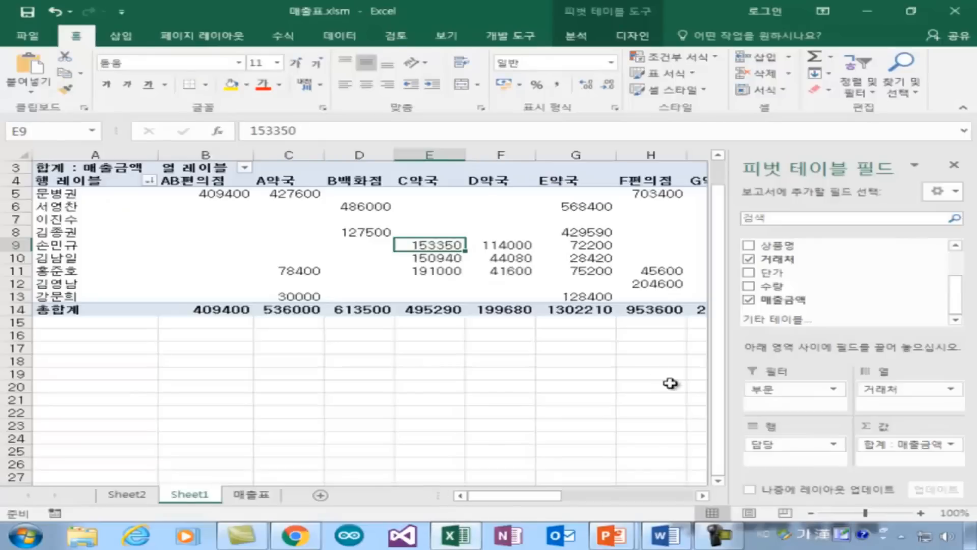
Open the 매출표 sheet and look through the dates in the 날짜 column of the source data
{"action": "left_click", "coordinate": [245, 496]}
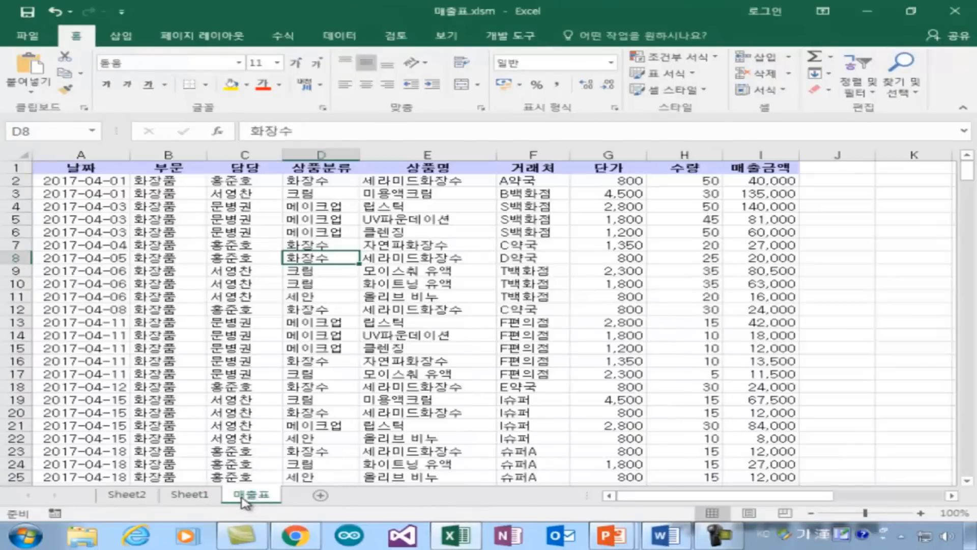
{"action": "scroll", "coordinate": [120, 308], "scroll_direction": "down", "scroll_amount": 1}
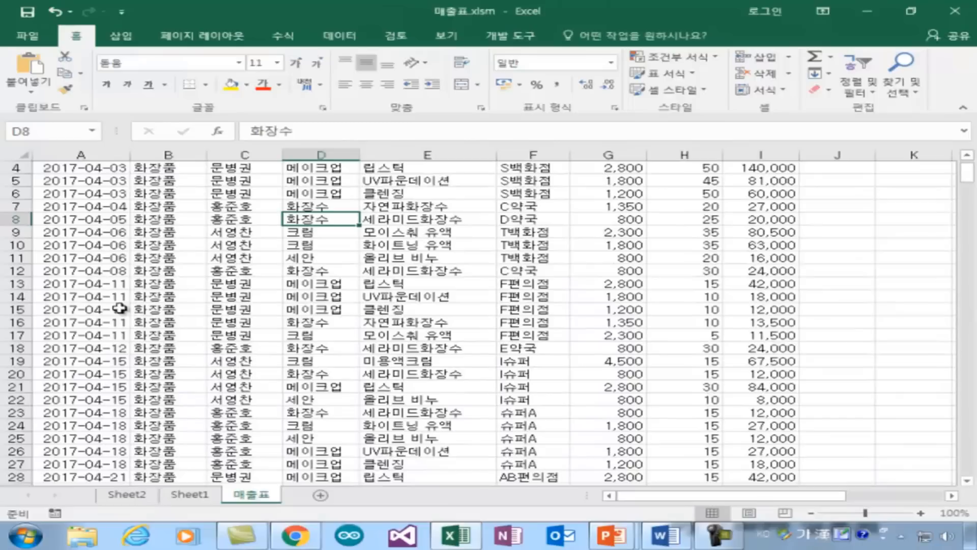
{"action": "scroll", "coordinate": [120, 308], "scroll_direction": "down", "scroll_amount": 17}
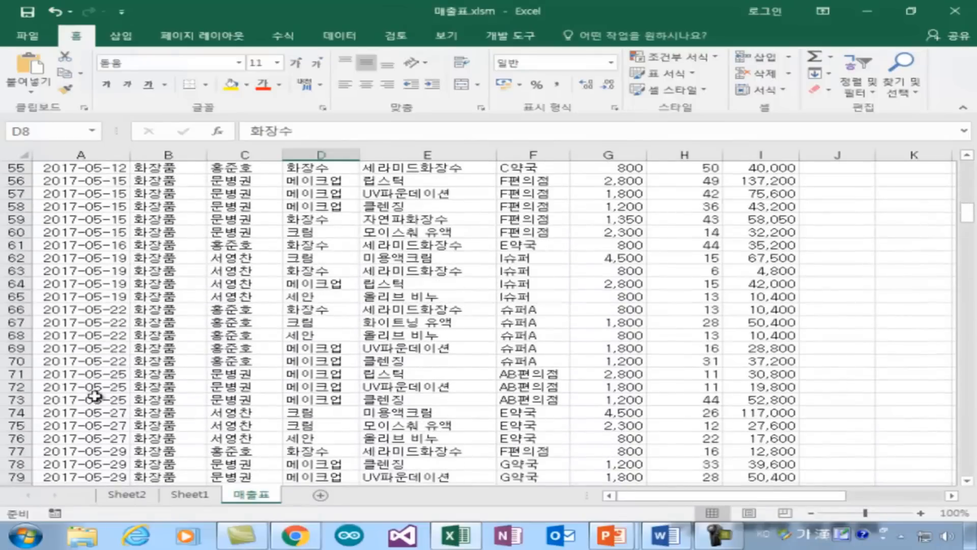
{"action": "scroll", "coordinate": [95, 396], "scroll_direction": "down", "scroll_amount": 14}
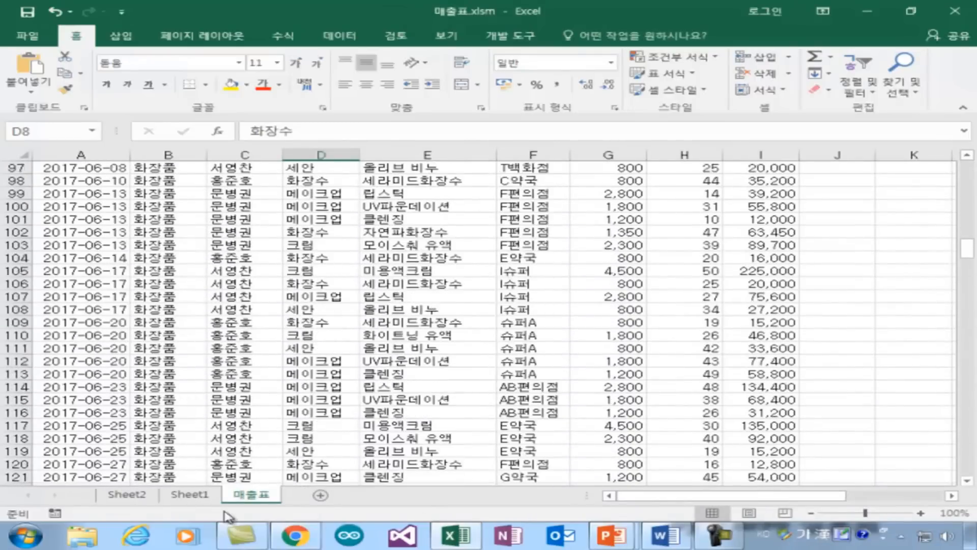
Return to the Sheet1 pivot table and add the 날짜 field to the row area above 담당
{"action": "left_click", "coordinate": [193, 495]}
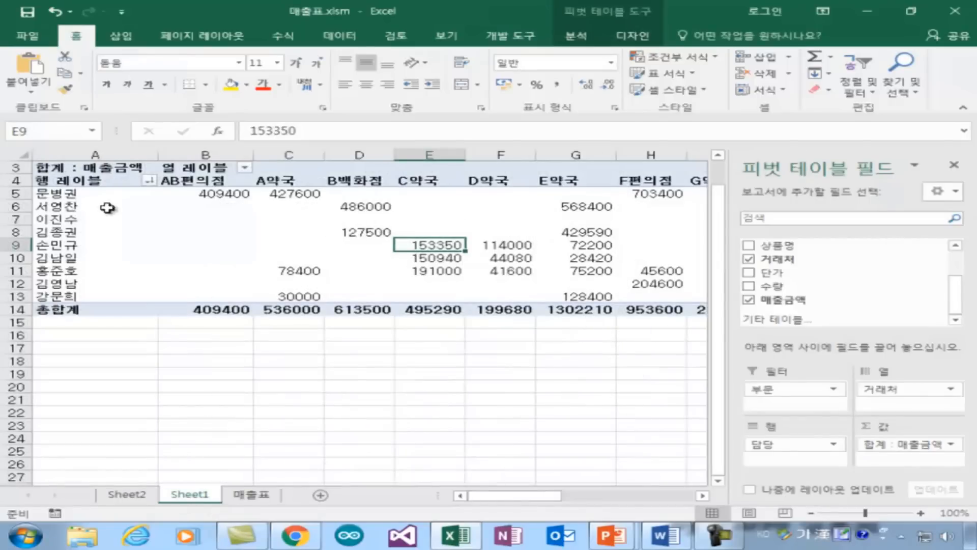
{"action": "left_click", "coordinate": [63, 193]}
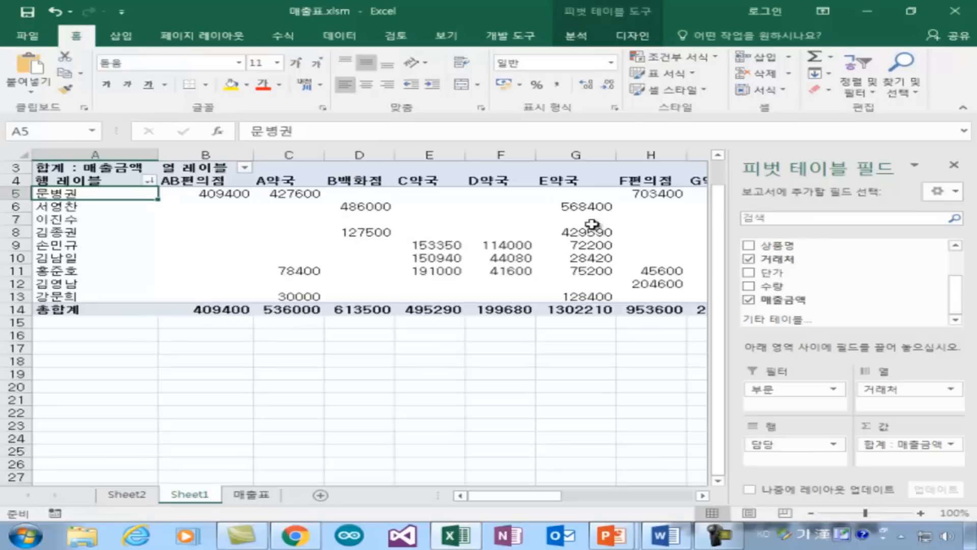
{"action": "mouse_move", "coordinate": [659, 268]}
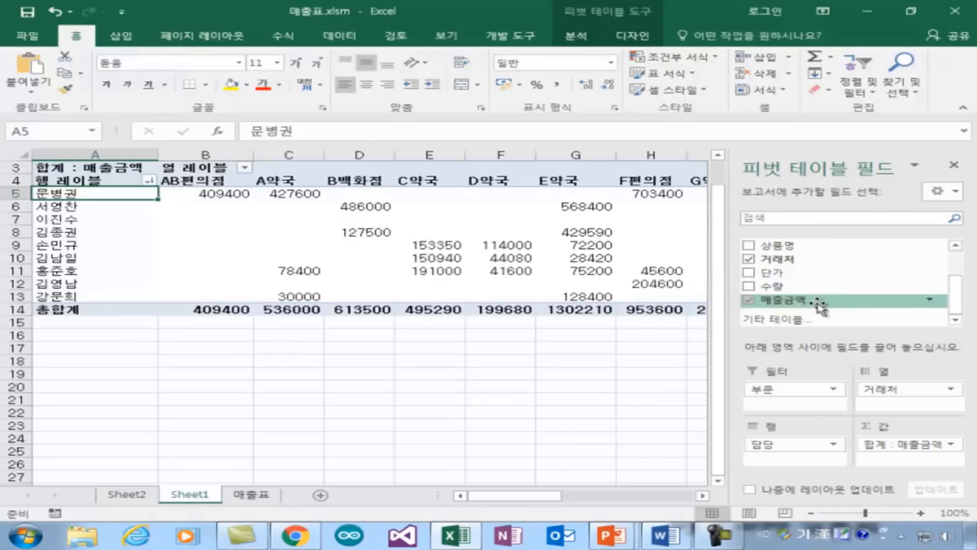
{"action": "left_click_drag", "start_coordinate": [957, 294], "coordinate": [956, 267]}
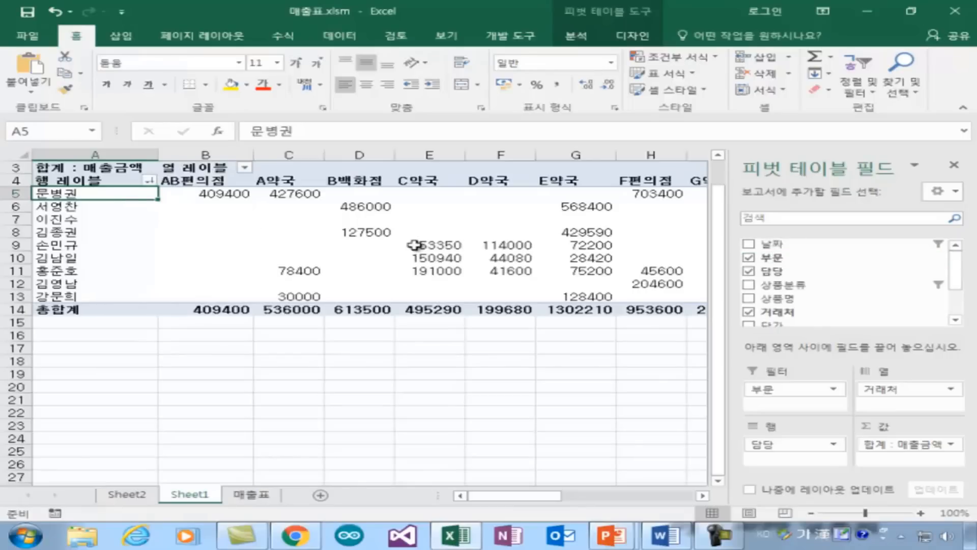
{"action": "mouse_move", "coordinate": [415, 245]}
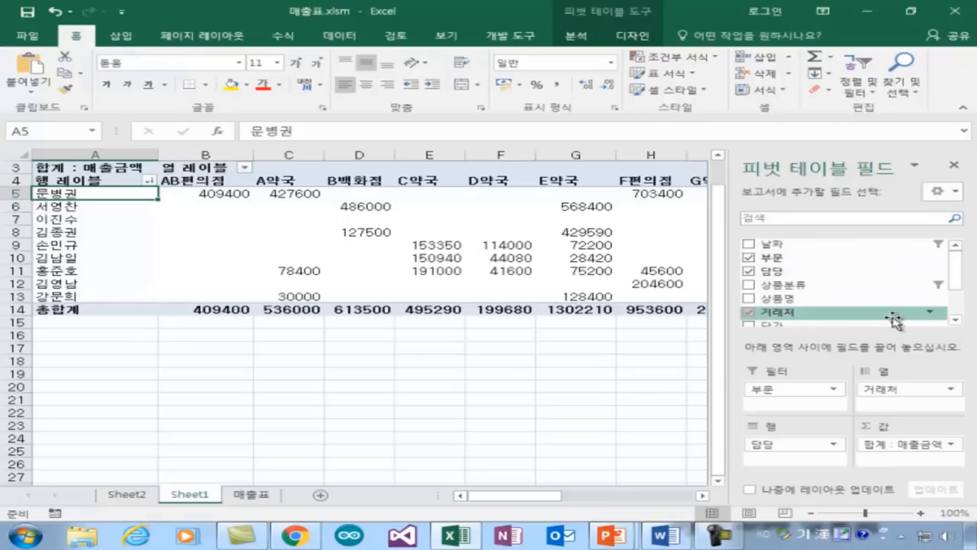
{"action": "left_click_drag", "start_coordinate": [771, 250], "coordinate": [773, 448]}
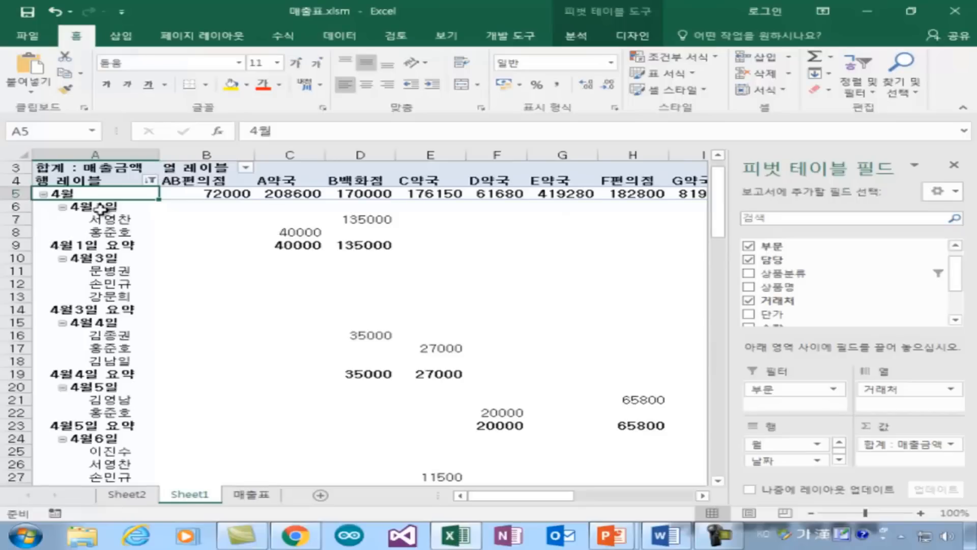
Group the pivot table's date rows by month (월) only, removing the day (일) unit
{"action": "left_click", "coordinate": [100, 207]}
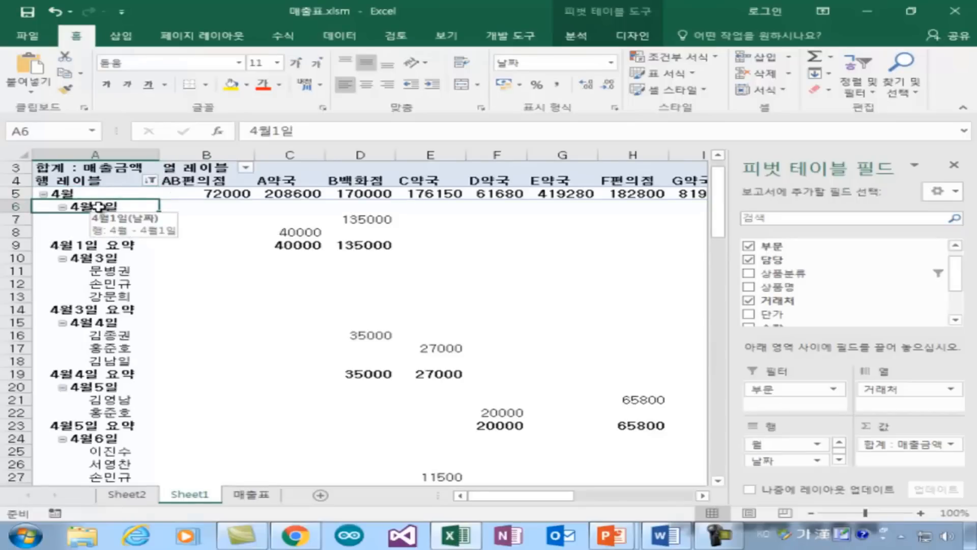
{"action": "right_click", "coordinate": [99, 207]}
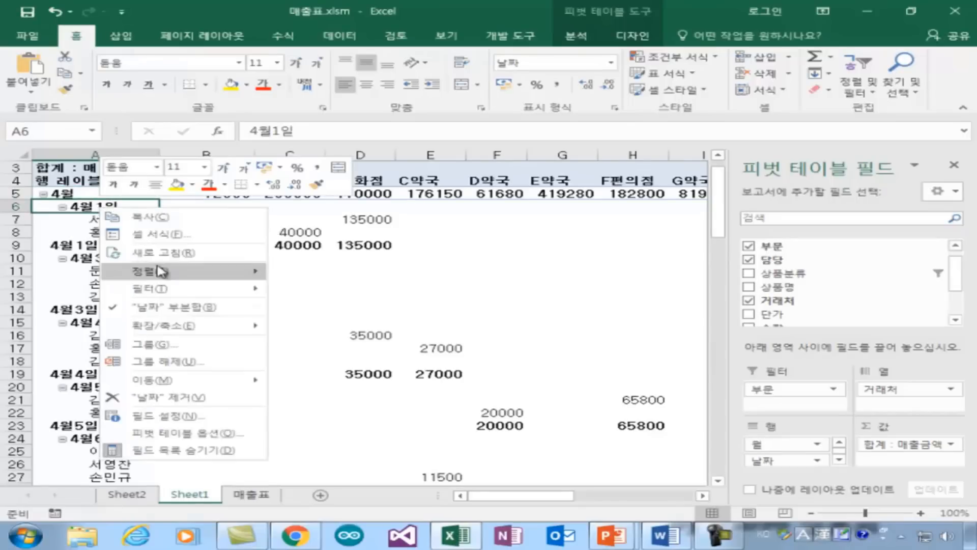
{"action": "left_click", "coordinate": [173, 345]}
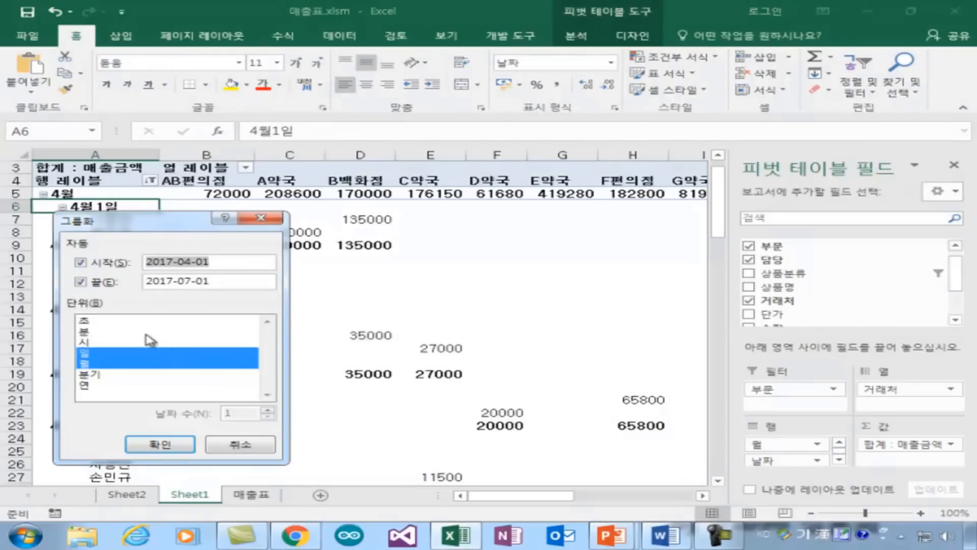
{"action": "left_click", "coordinate": [84, 352]}
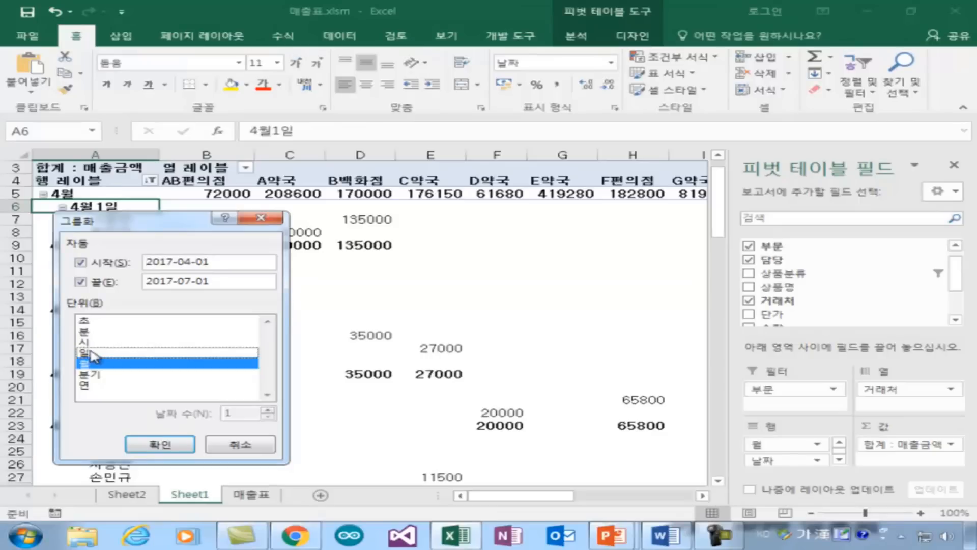
{"action": "left_click", "coordinate": [84, 363]}
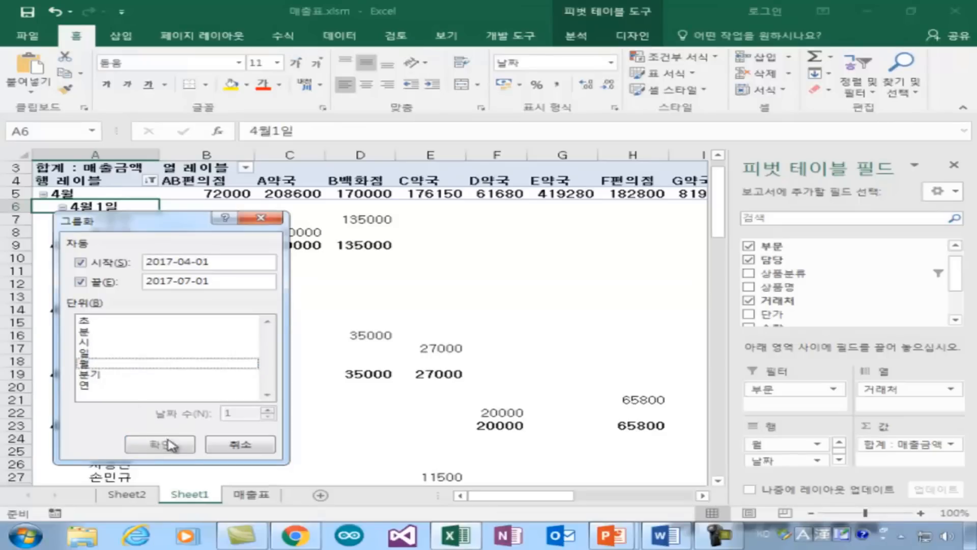
{"action": "left_click", "coordinate": [117, 363]}
{"action": "left_click", "coordinate": [157, 446]}
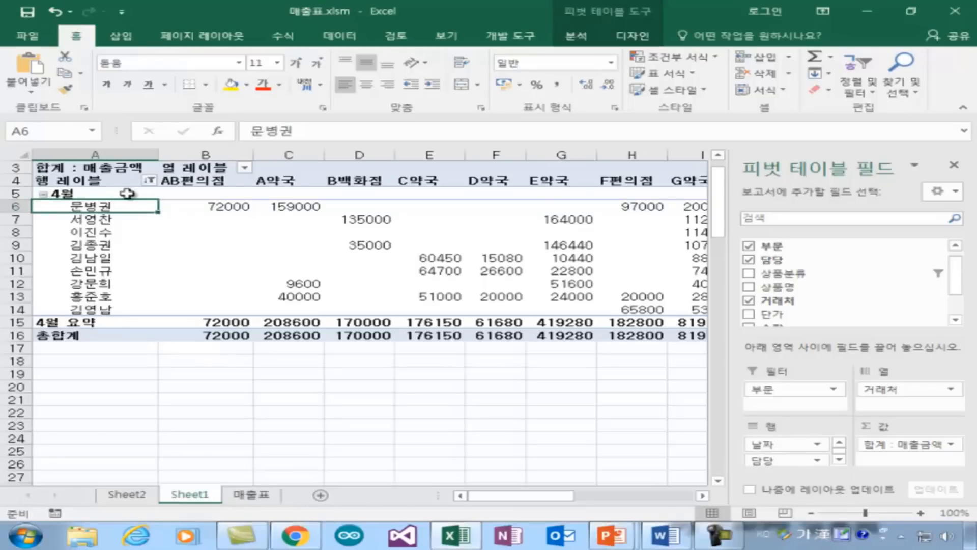
Collapse and re-expand the 4월 group in the pivot table's row labels
{"action": "left_click", "coordinate": [43, 194]}
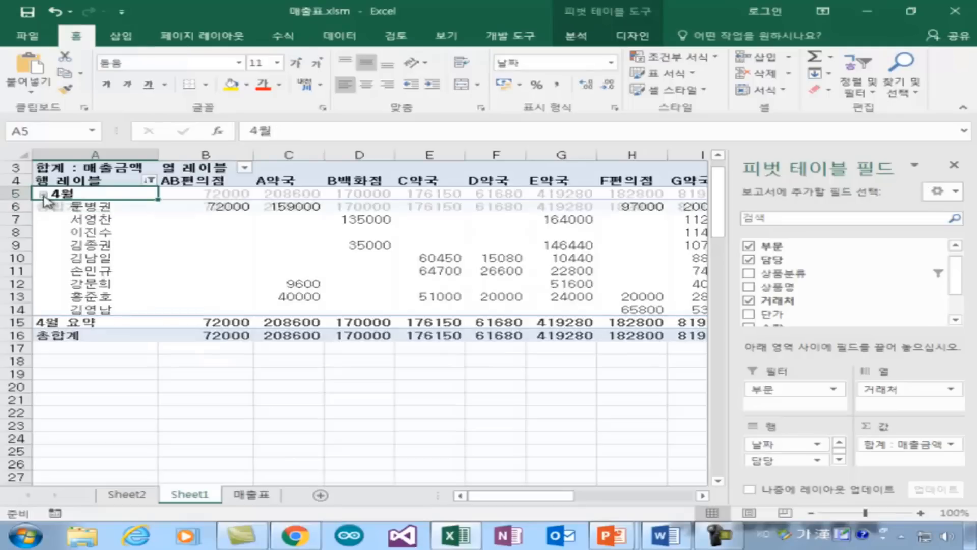
{"action": "left_click", "coordinate": [43, 193]}
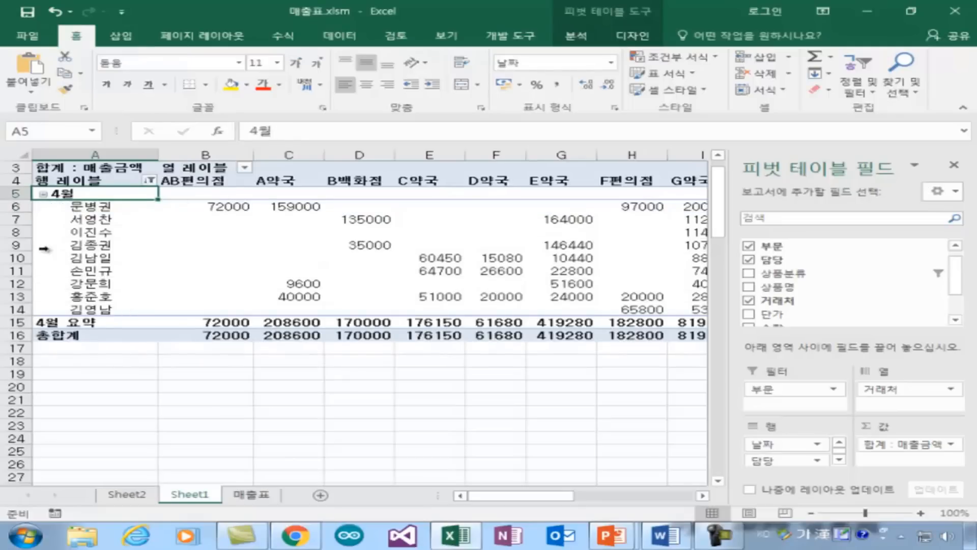
{"action": "scroll", "coordinate": [189, 247], "scroll_direction": "up", "scroll_amount": 1}
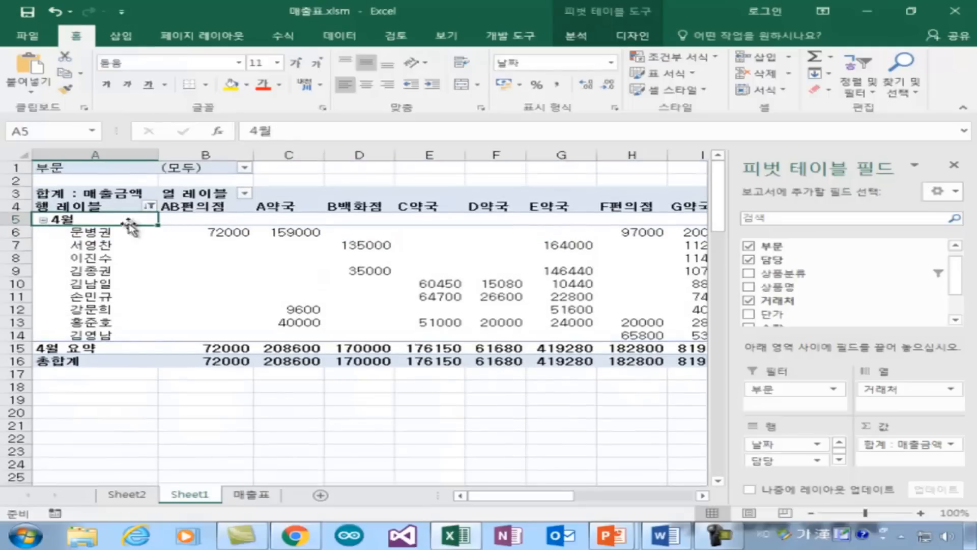
Remove the 날짜 field from the row area of the Sheet1 pivot table
{"action": "mouse_move", "coordinate": [206, 284]}
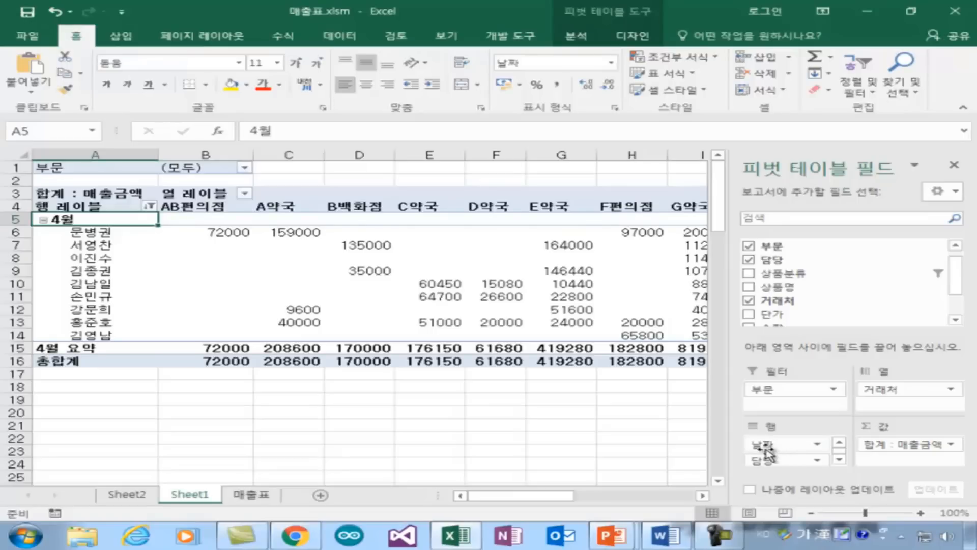
{"action": "left_click", "coordinate": [766, 447]}
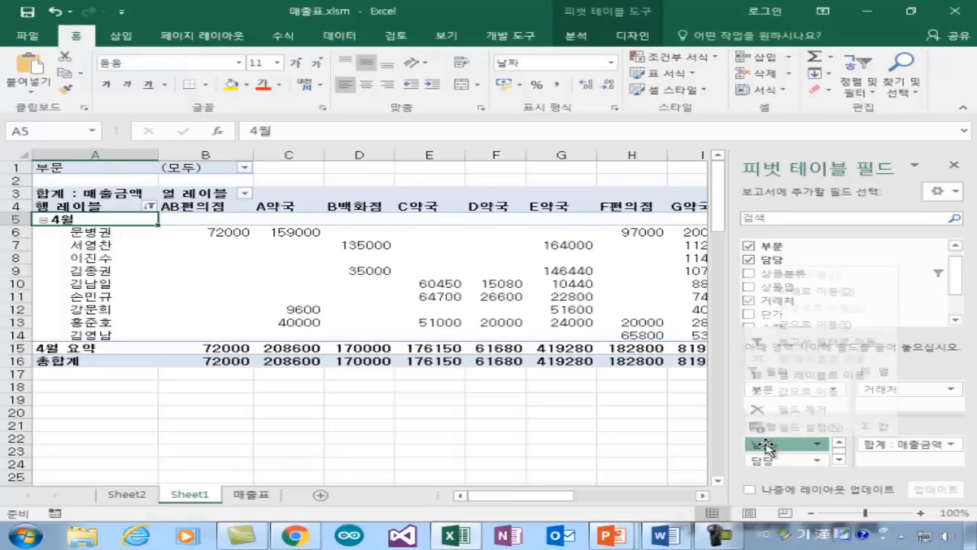
{"action": "left_click", "coordinate": [814, 414]}
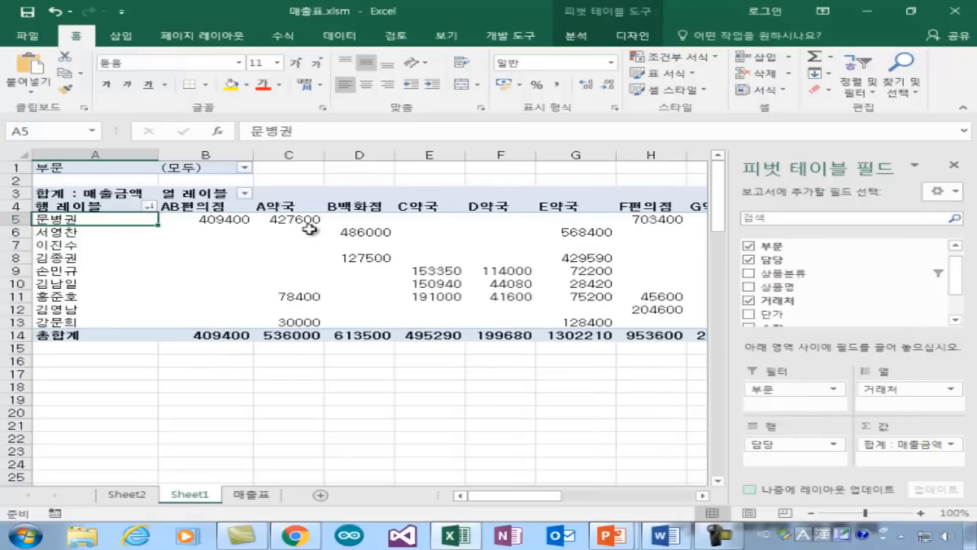
Insert a timeline for the 날짜 field and move it below the pivot table's grand total row
{"action": "left_click", "coordinate": [84, 222]}
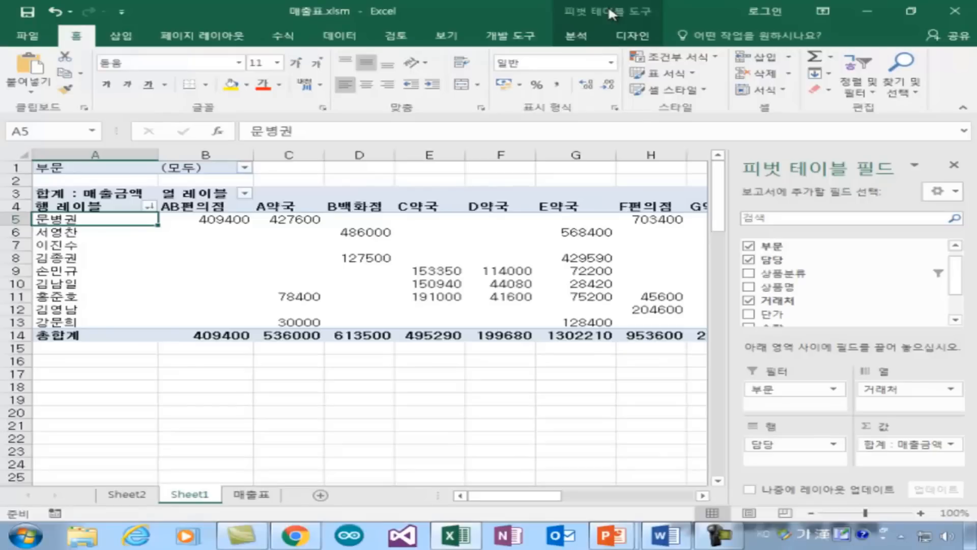
{"action": "left_click", "coordinate": [580, 37]}
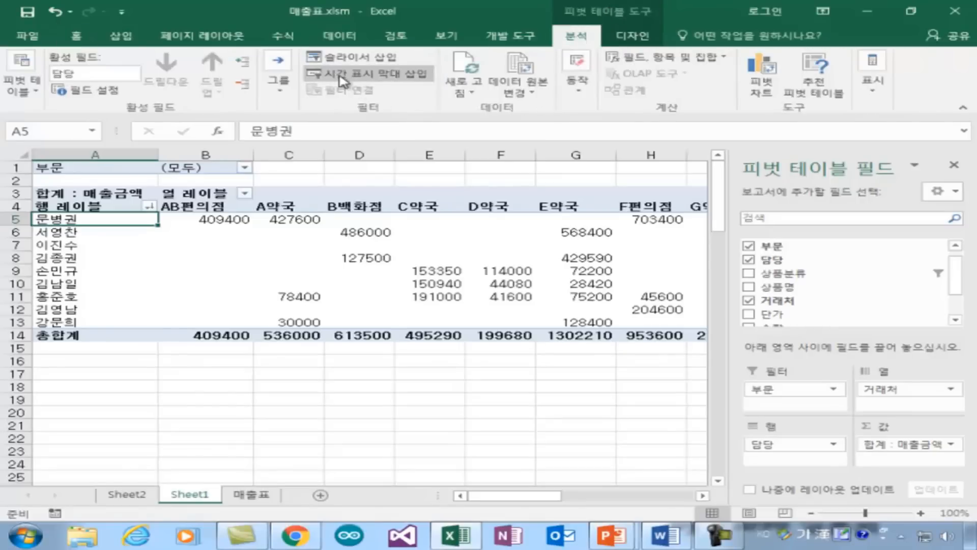
{"action": "left_click", "coordinate": [398, 78]}
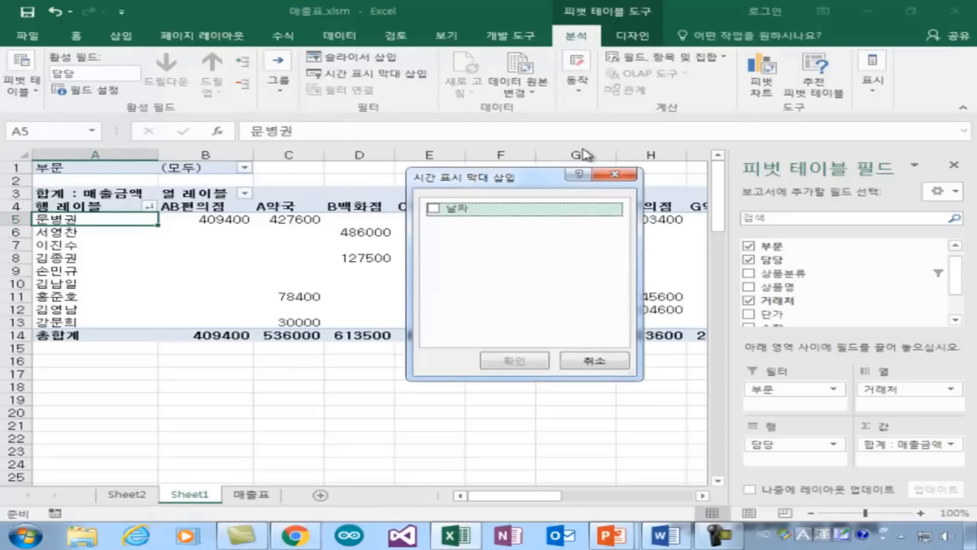
{"action": "left_click", "coordinate": [439, 209]}
{"action": "left_click", "coordinate": [514, 362]}
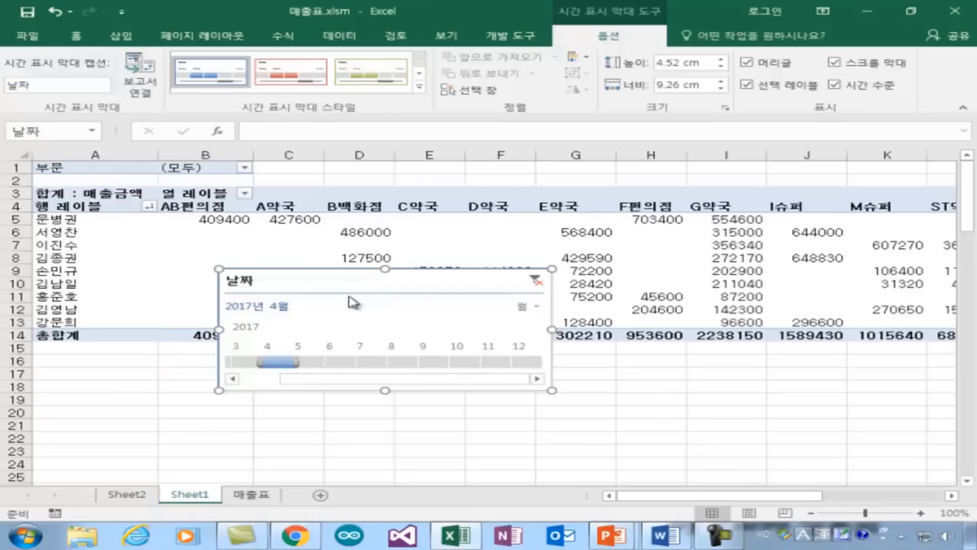
{"action": "left_click_drag", "start_coordinate": [342, 283], "coordinate": [350, 365]}
{"action": "left_click", "coordinate": [353, 364]}
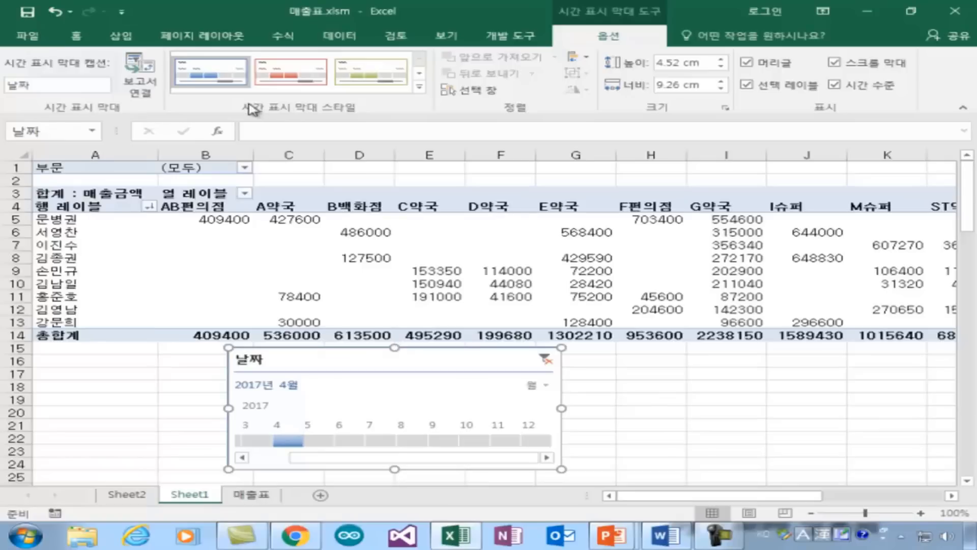
Try the light red and light green timeline styles, and apply the light orange one to the 날짜 timeline
{"action": "left_click", "coordinate": [296, 77]}
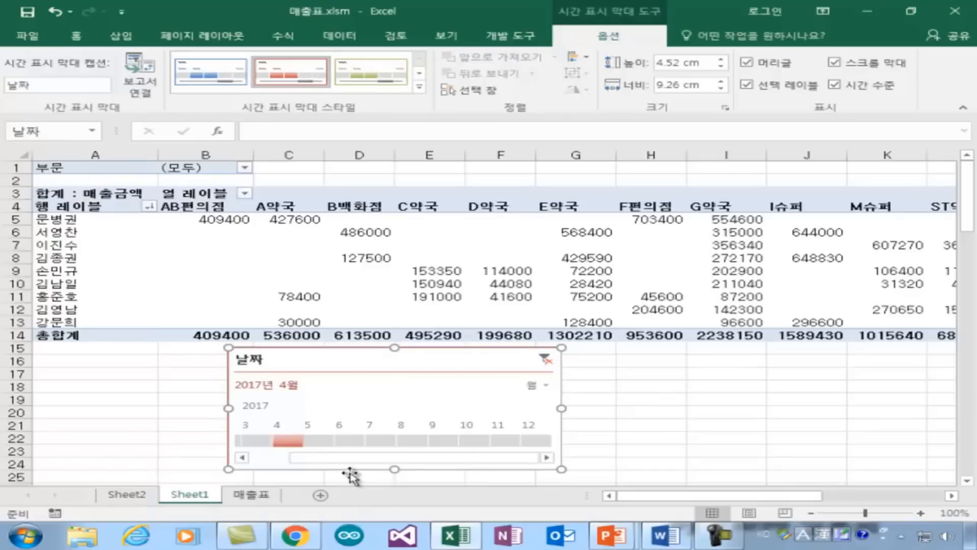
{"action": "left_click", "coordinate": [376, 75]}
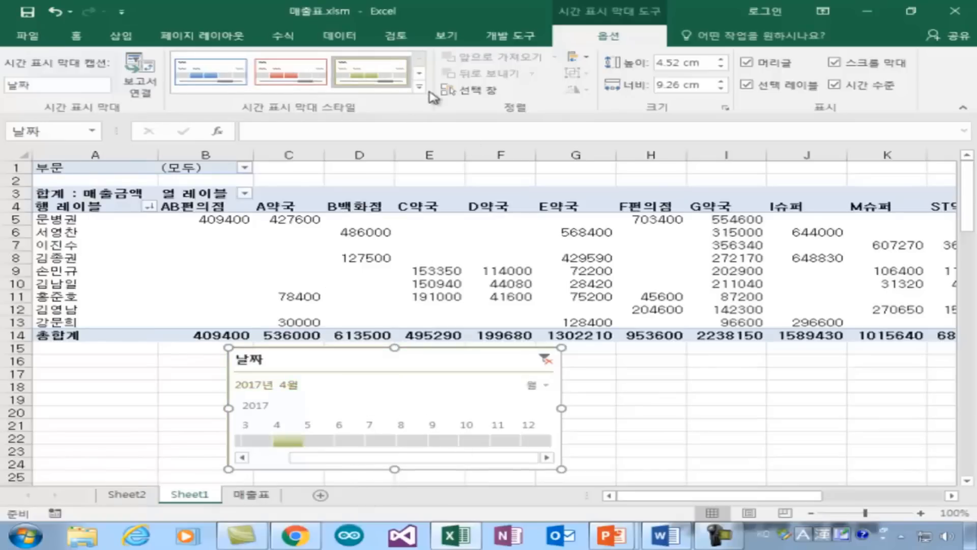
{"action": "left_click", "coordinate": [419, 87]}
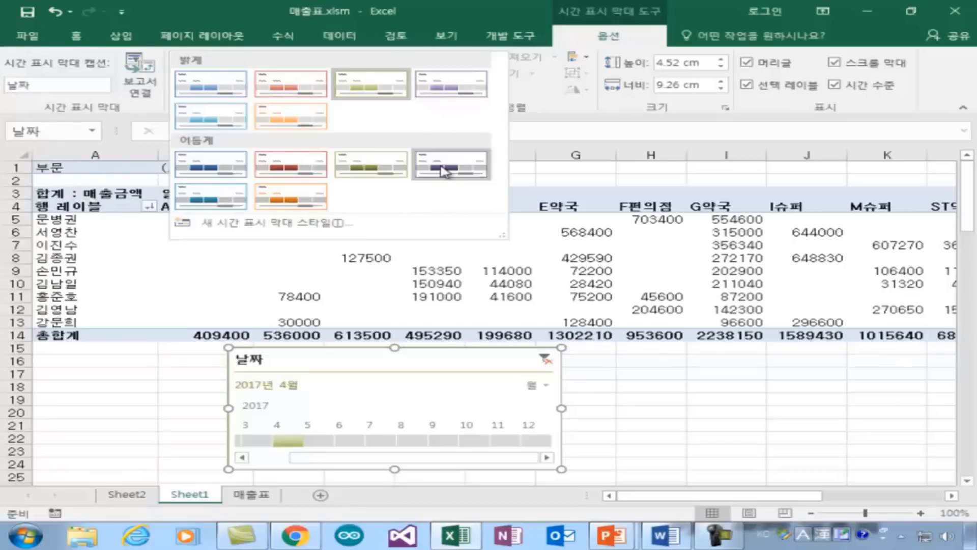
{"action": "left_click", "coordinate": [290, 121]}
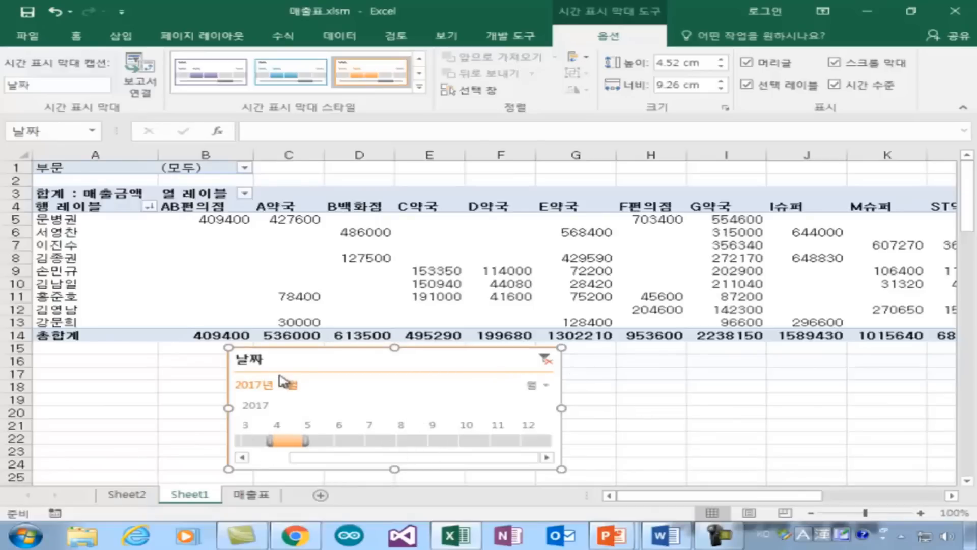
Filter the pivot table with the timeline by single months, from March (3월) through June (6월) 2017 in turn
{"action": "left_click", "coordinate": [253, 442]}
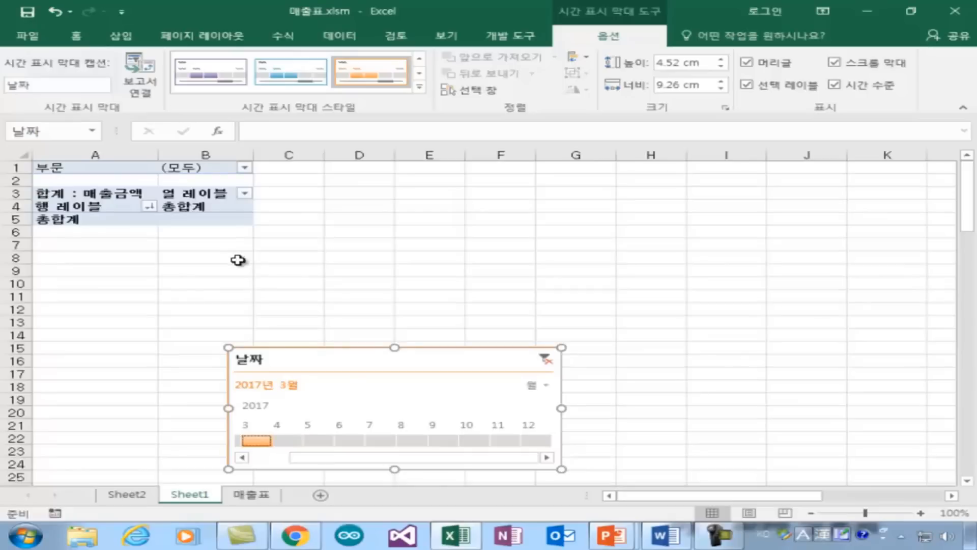
{"action": "left_click", "coordinate": [287, 440]}
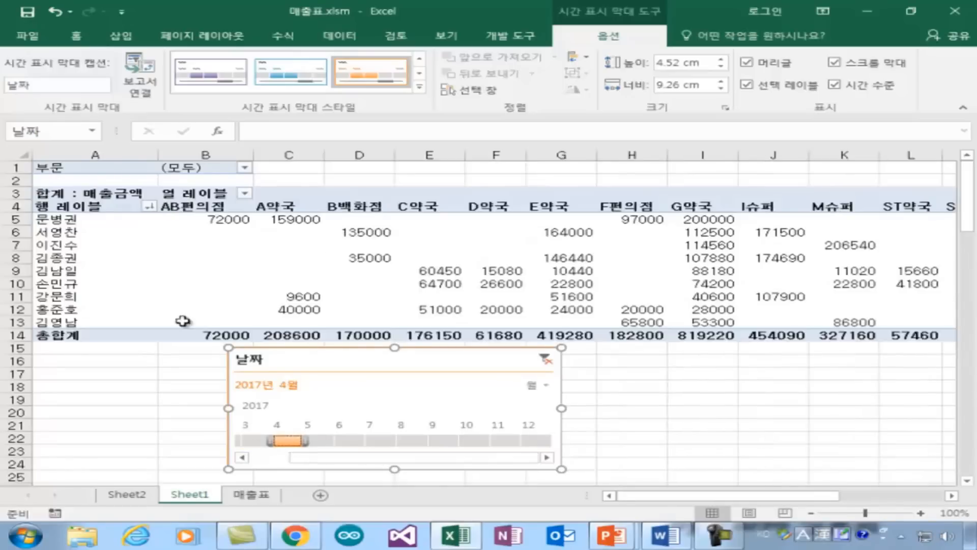
{"action": "left_click", "coordinate": [316, 441]}
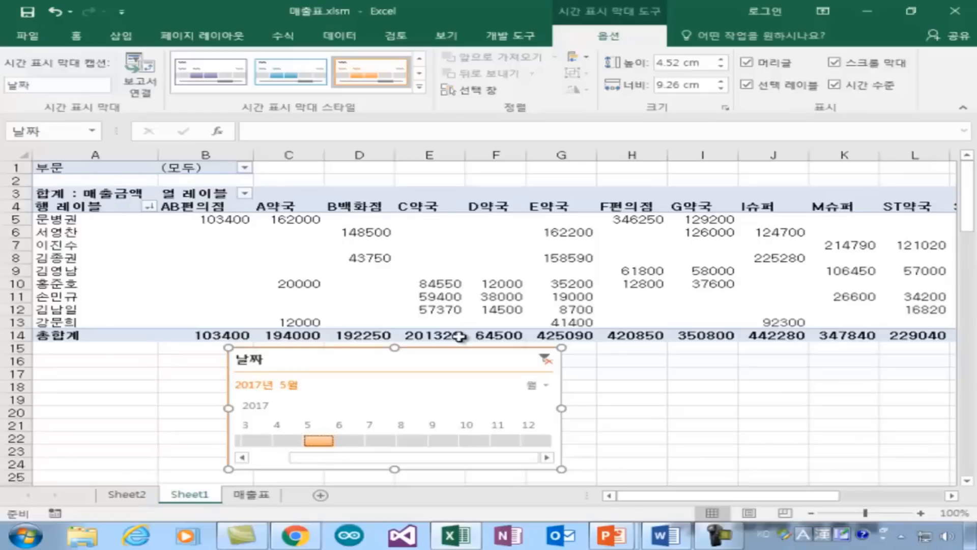
{"action": "left_click", "coordinate": [357, 440]}
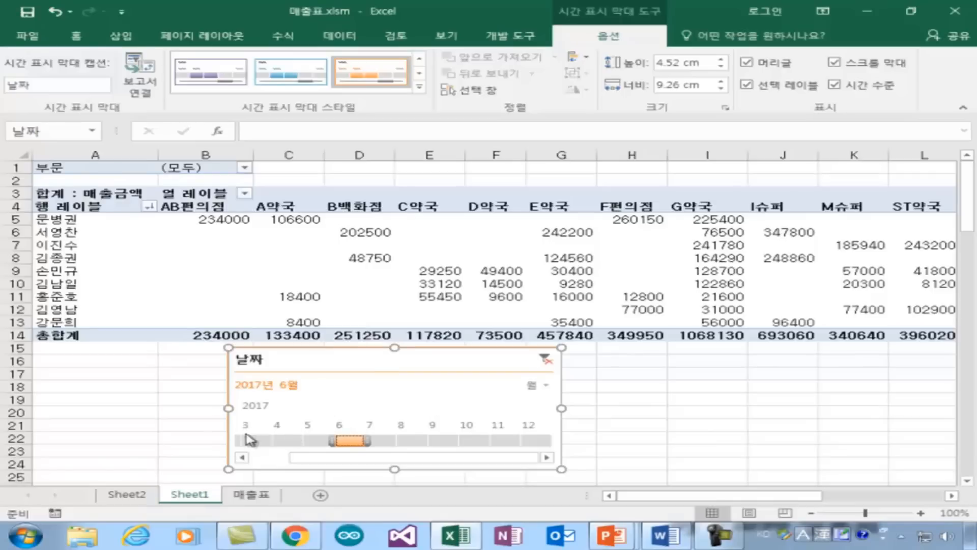
Switch the timeline to quarters (분기) and filter the pivot table by 2분기, 3분기 and 2분기 again
{"action": "left_click", "coordinate": [540, 385]}
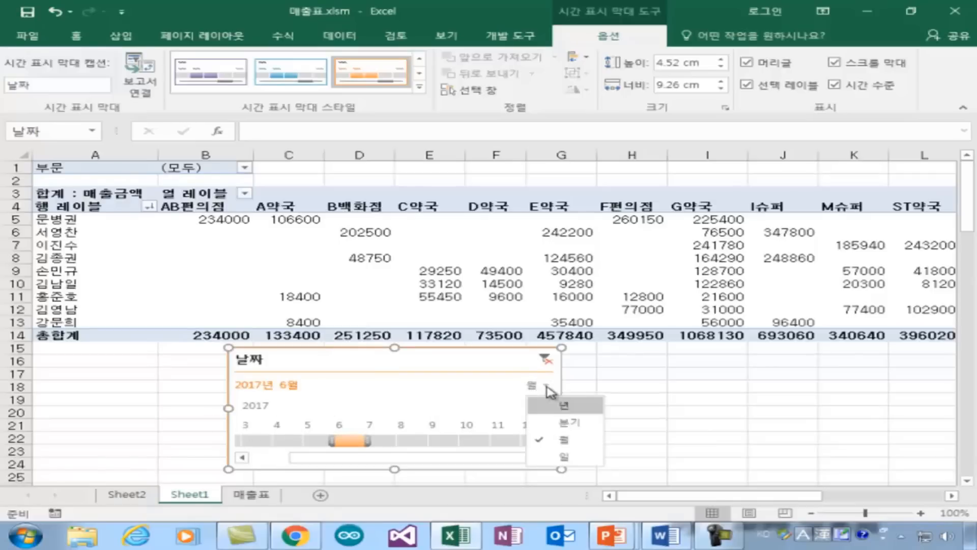
{"action": "left_click", "coordinate": [573, 425]}
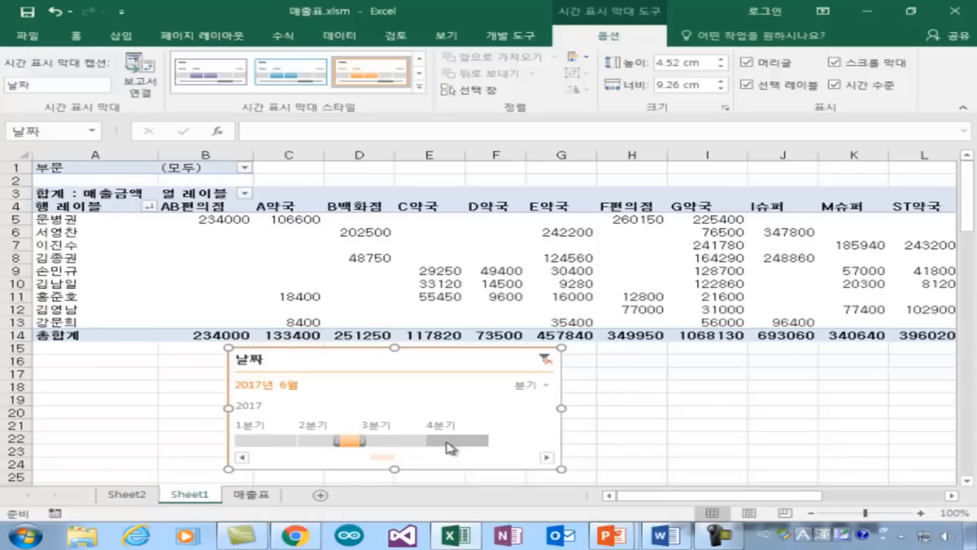
{"action": "mouse_move", "coordinate": [326, 446]}
{"action": "left_mouse_down"}
{"action": "mouse_move", "coordinate": [312, 441]}
{"action": "mouse_move", "coordinate": [371, 442]}
{"action": "mouse_move", "coordinate": [316, 444]}
{"action": "left_mouse_up"}
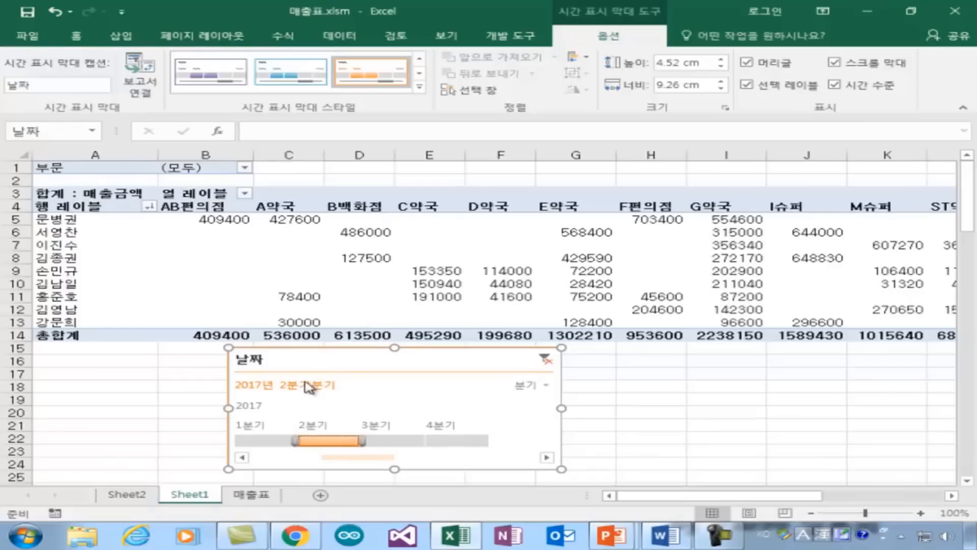
{"action": "left_click", "coordinate": [392, 441]}
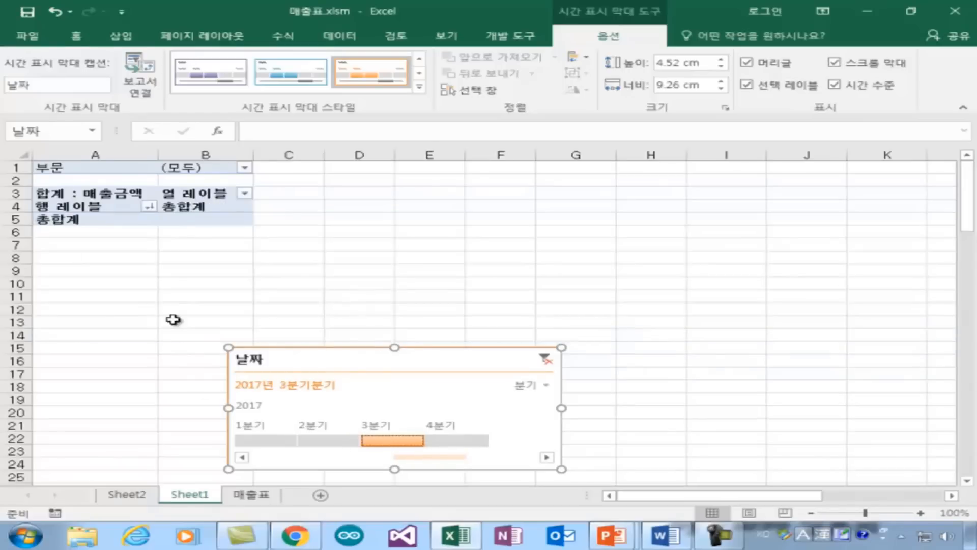
{"action": "left_click", "coordinate": [326, 443]}
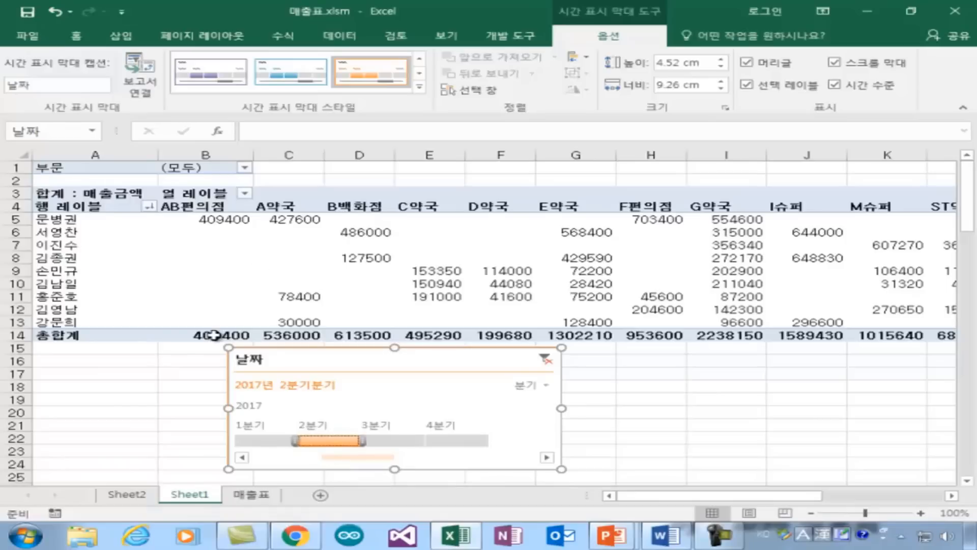
Switch the timeline to days (일) and filter the pivot table by each day from April 1 to April 4, 2017
{"action": "left_click", "coordinate": [543, 385]}
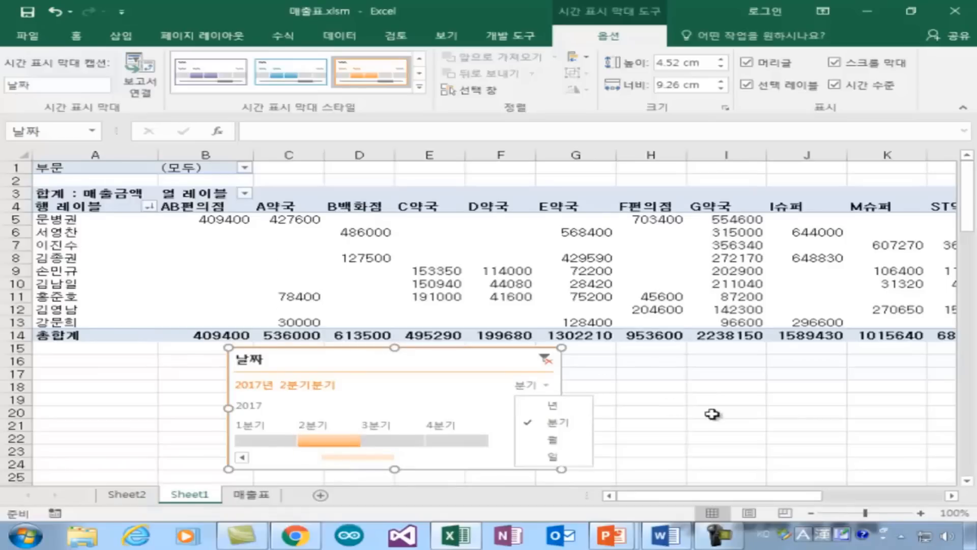
{"action": "left_click", "coordinate": [552, 439]}
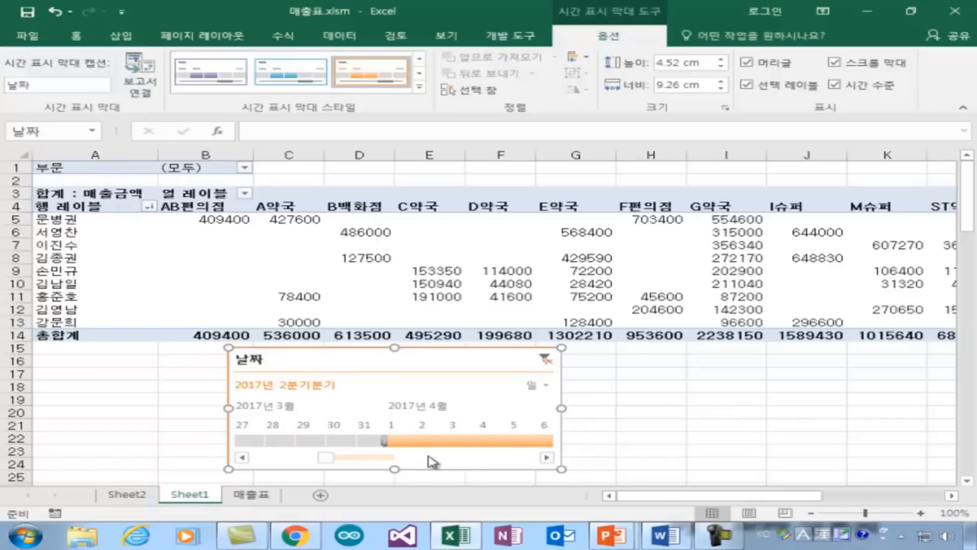
{"action": "left_click", "coordinate": [411, 444]}
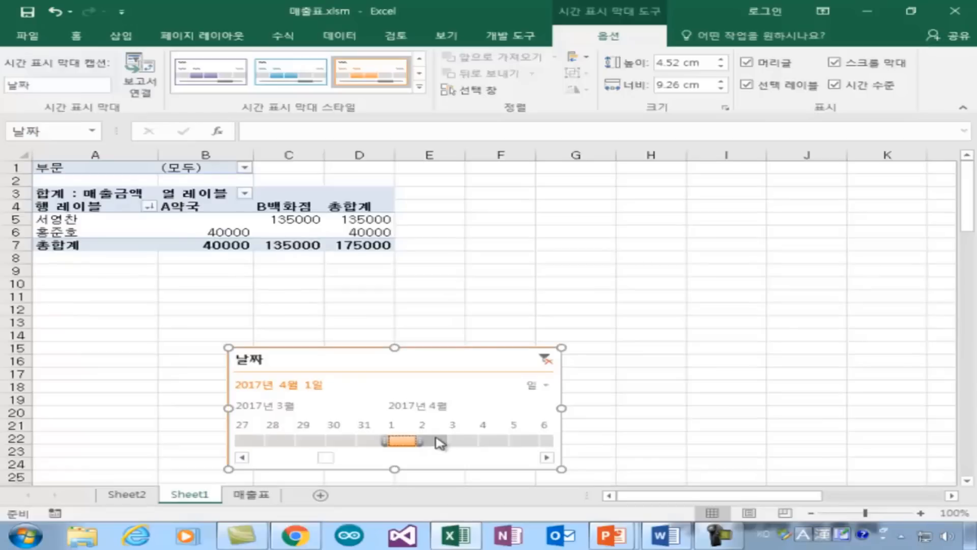
{"action": "left_click", "coordinate": [440, 443]}
{"action": "left_click", "coordinate": [472, 445]}
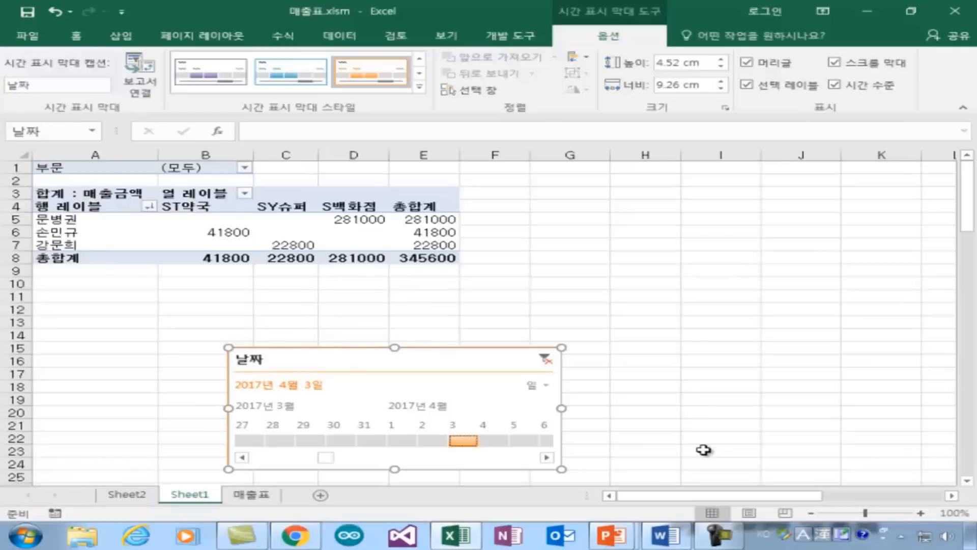
{"action": "left_click", "coordinate": [492, 441]}
Switch the timeline through years (년) and quarters (분기) to months (월), and filter the pivot table to April 2017
{"action": "left_click", "coordinate": [547, 387]}
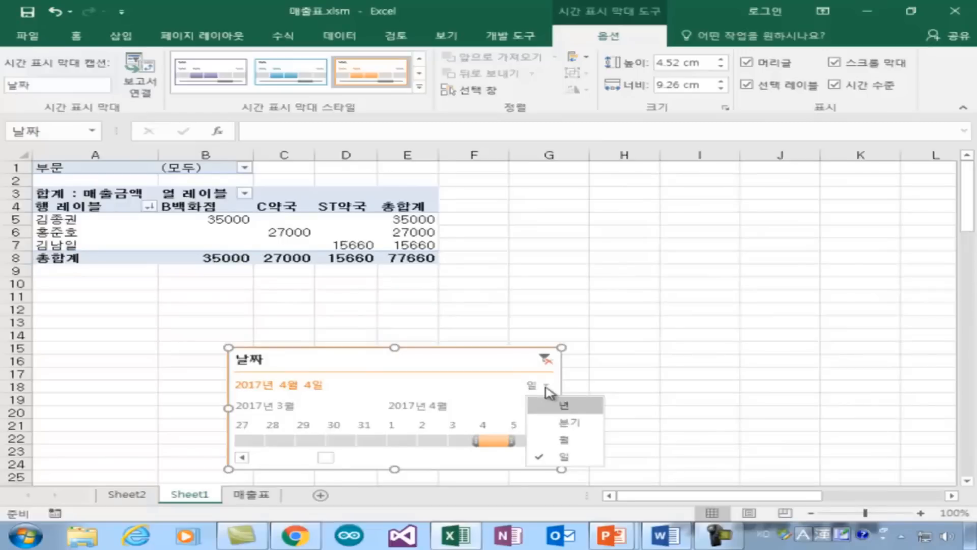
{"action": "left_click", "coordinate": [564, 405]}
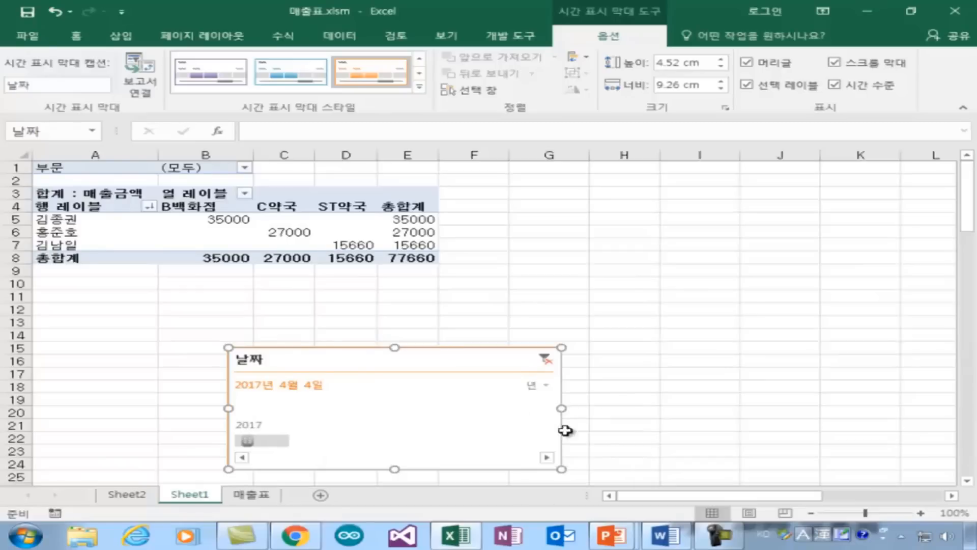
{"action": "left_click", "coordinate": [546, 387]}
{"action": "left_click", "coordinate": [560, 427]}
{"action": "left_click", "coordinate": [547, 385]}
{"action": "left_click", "coordinate": [561, 440]}
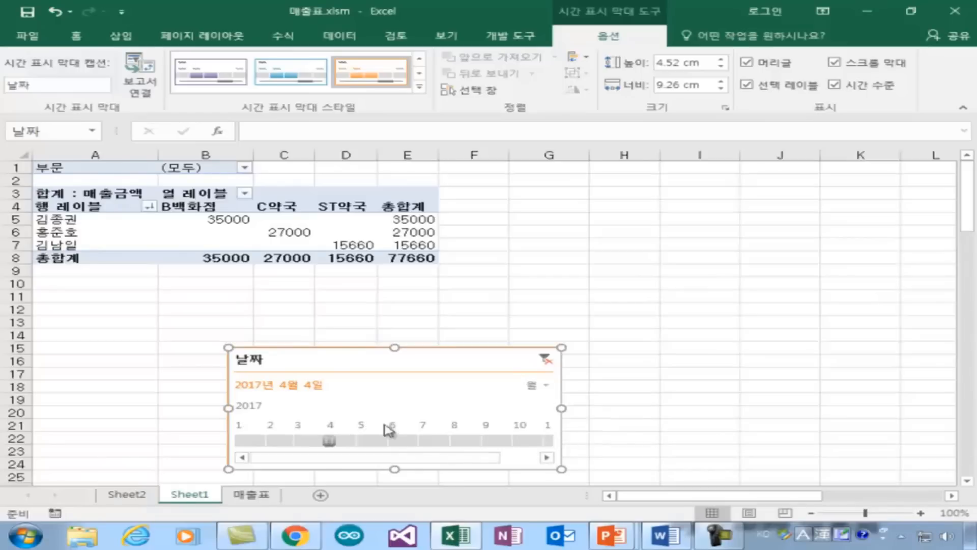
{"action": "left_click", "coordinate": [342, 440]}
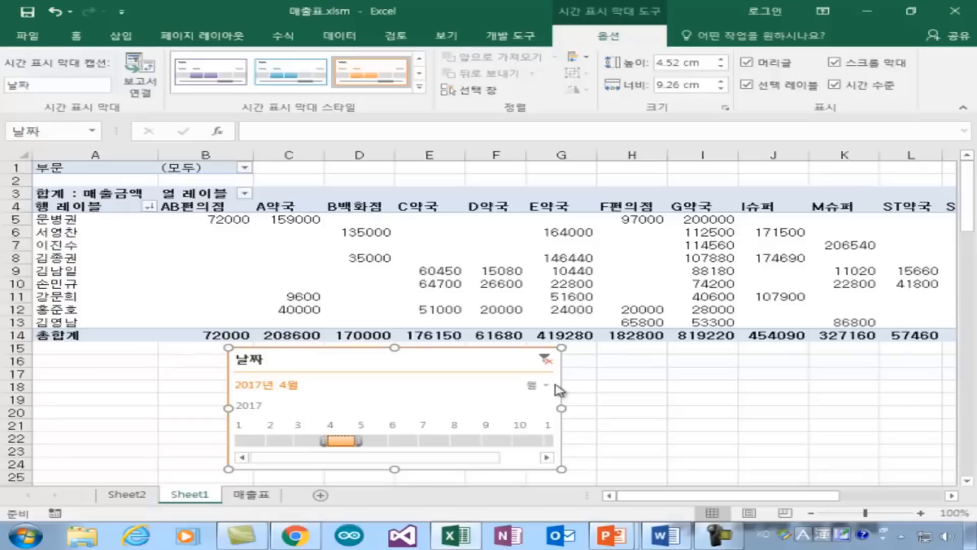
Clear the timeline's date filter and remove the 날짜 timeline from the sheet
{"action": "left_click", "coordinate": [545, 359]}
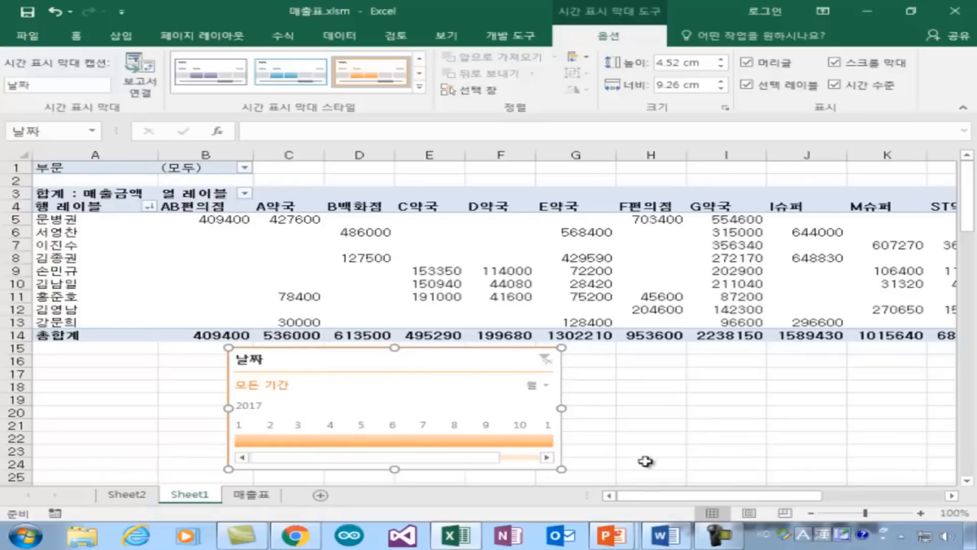
{"action": "key", "text": "Escape"}
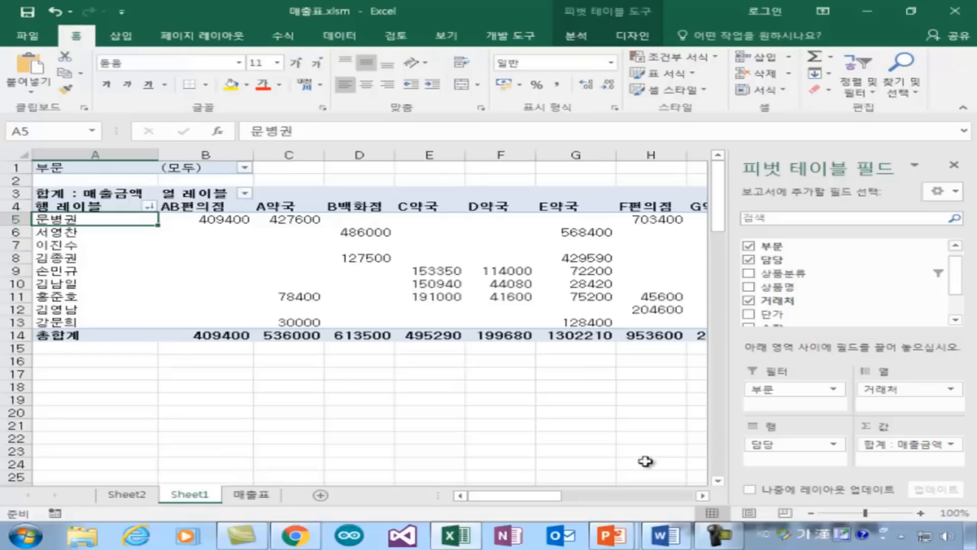
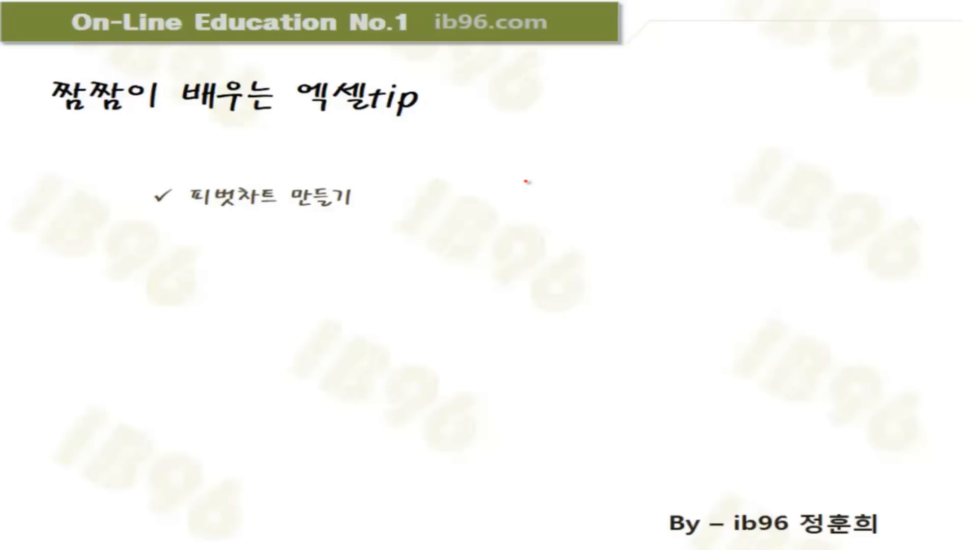
Show the taskbar over the running slide show and switch to the 매출표 workbook in Excel
{"action": "right_click", "coordinate": [625, 289]}
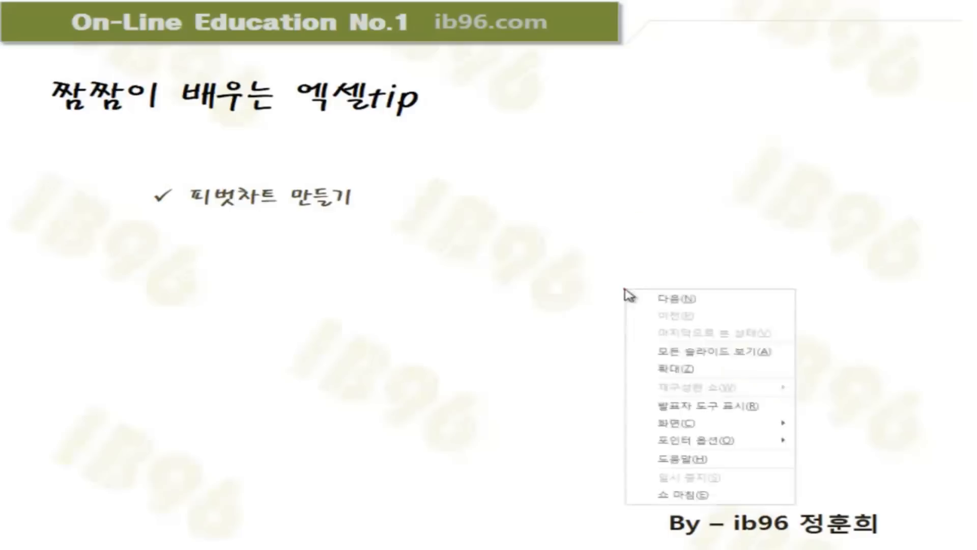
{"action": "mouse_move", "coordinate": [640, 427]}
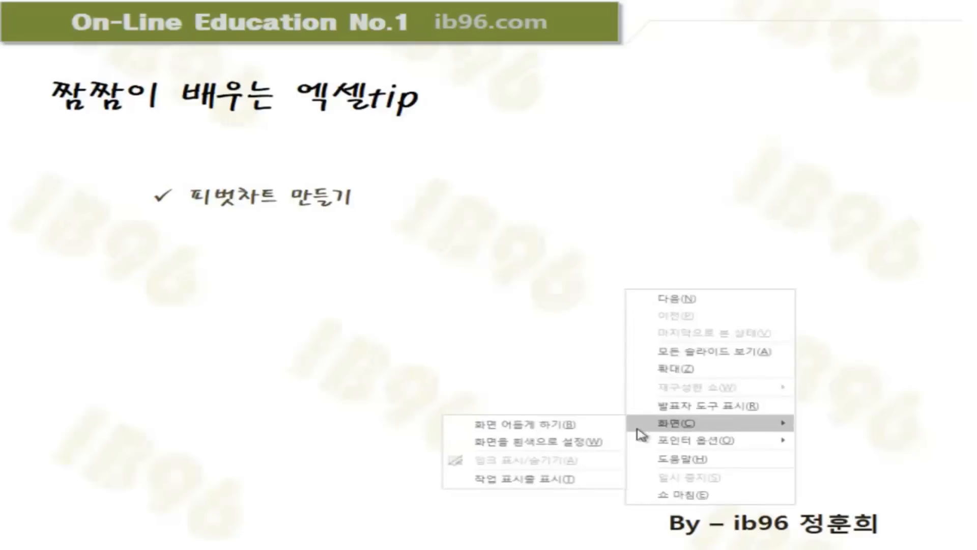
{"action": "left_click", "coordinate": [562, 491]}
{"action": "left_click", "coordinate": [456, 534]}
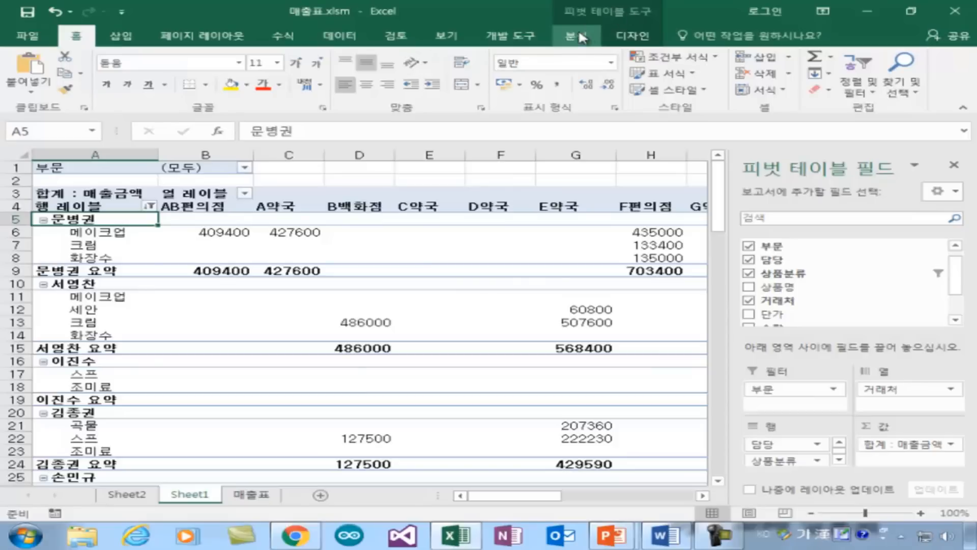
Insert a clustered column (묶은 세로 막대형) pivot chart based on the pivot table
{"action": "left_click", "coordinate": [580, 35]}
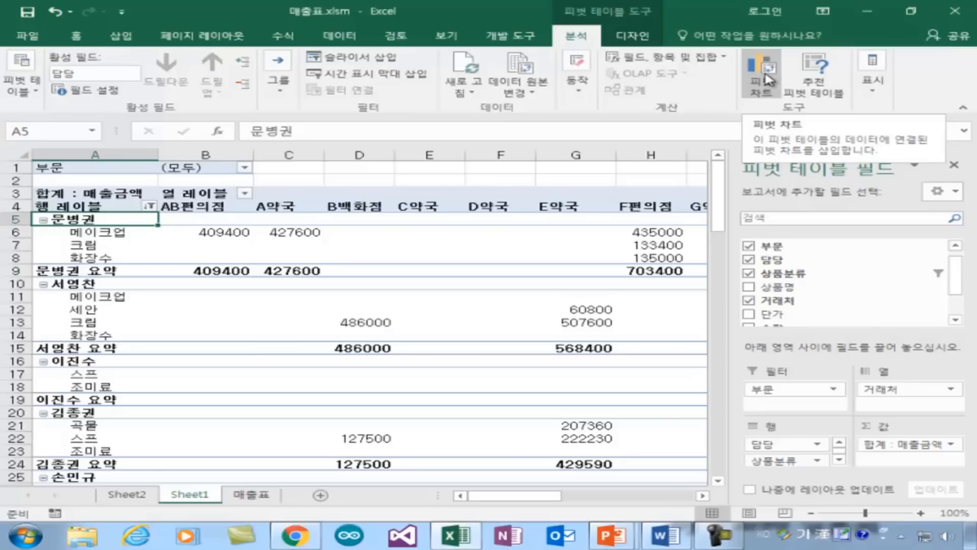
{"action": "left_click", "coordinate": [769, 78]}
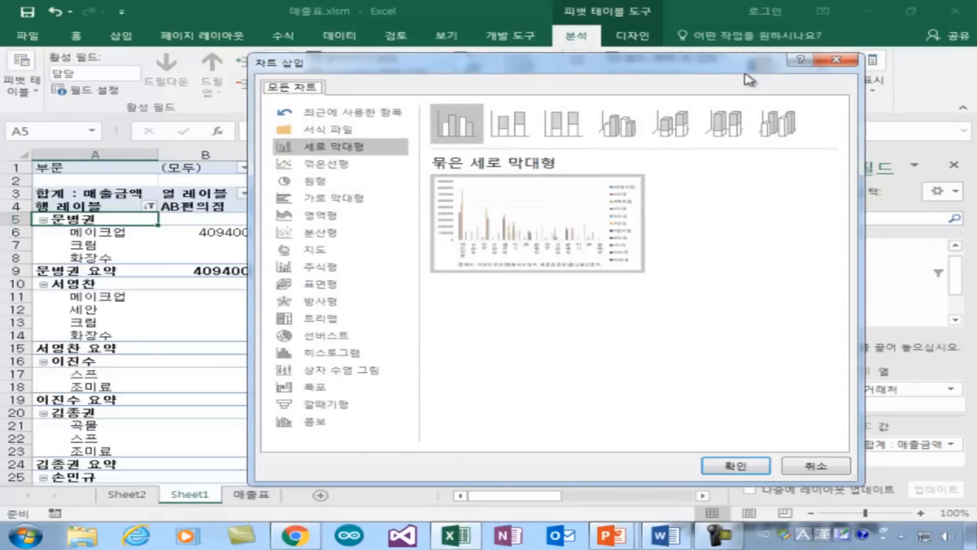
{"action": "left_click_drag", "start_coordinate": [338, 75], "coordinate": [198, 76]}
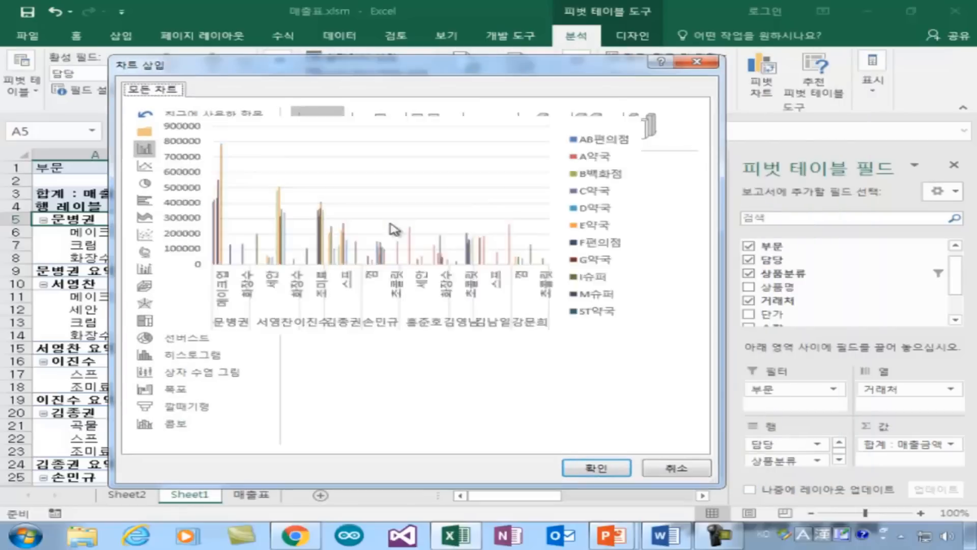
{"action": "mouse_move", "coordinate": [421, 264]}
{"action": "mouse_move", "coordinate": [489, 183]}
{"action": "left_click", "coordinate": [594, 466]}
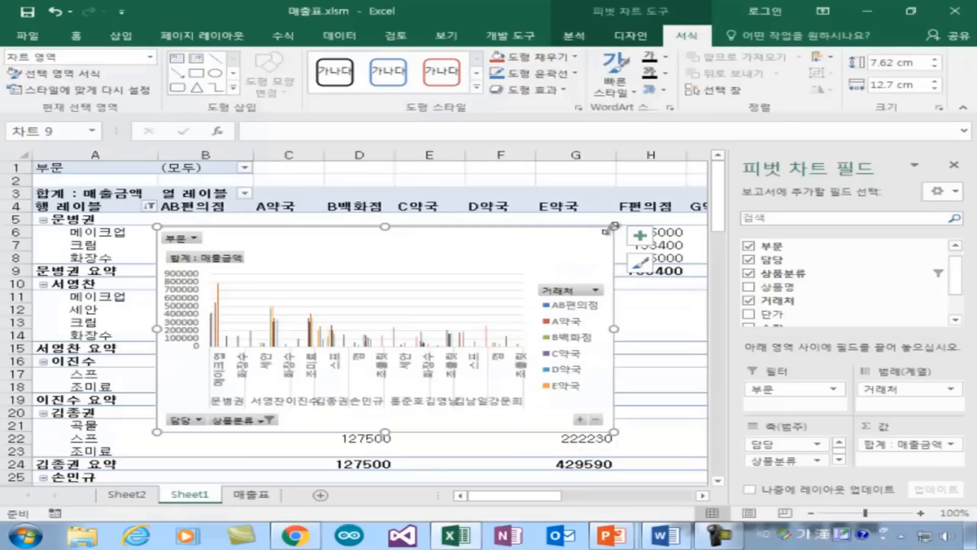
Enlarge the pivot chart to about 9 cm high and 18.7 cm wide
{"action": "left_click", "coordinate": [634, 235]}
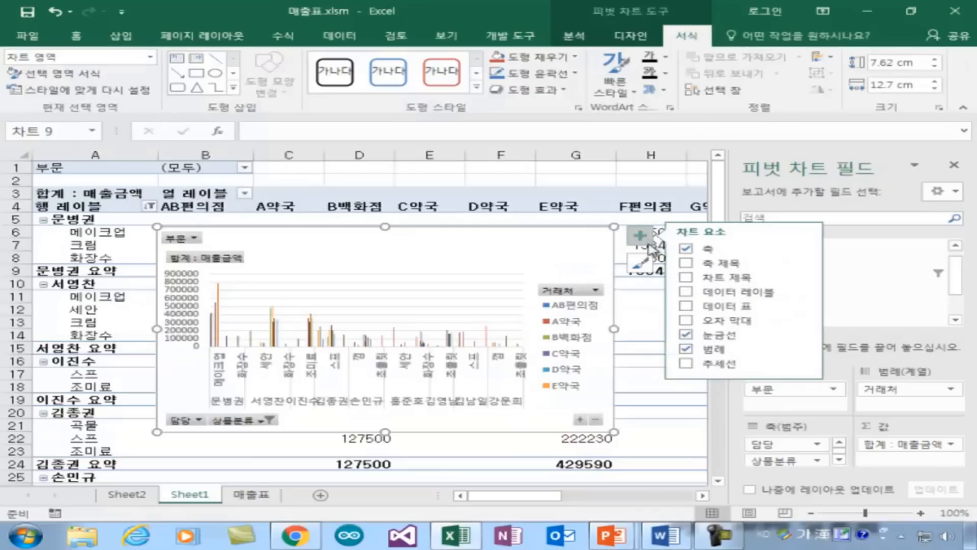
{"action": "left_click_drag", "start_coordinate": [614, 227], "coordinate": [704, 189]}
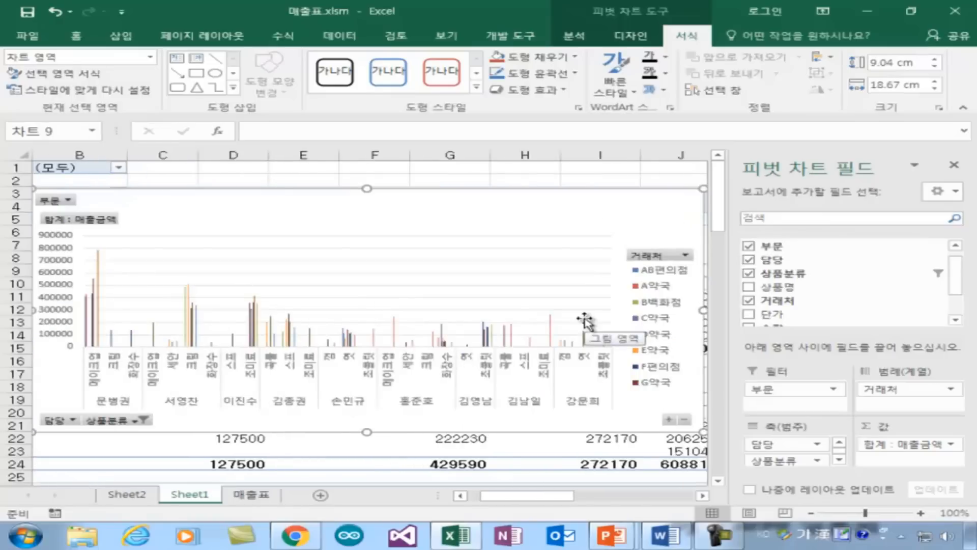
{"action": "left_click", "coordinate": [270, 239]}
{"action": "left_click_drag", "start_coordinate": [270, 239], "coordinate": [251, 239]}
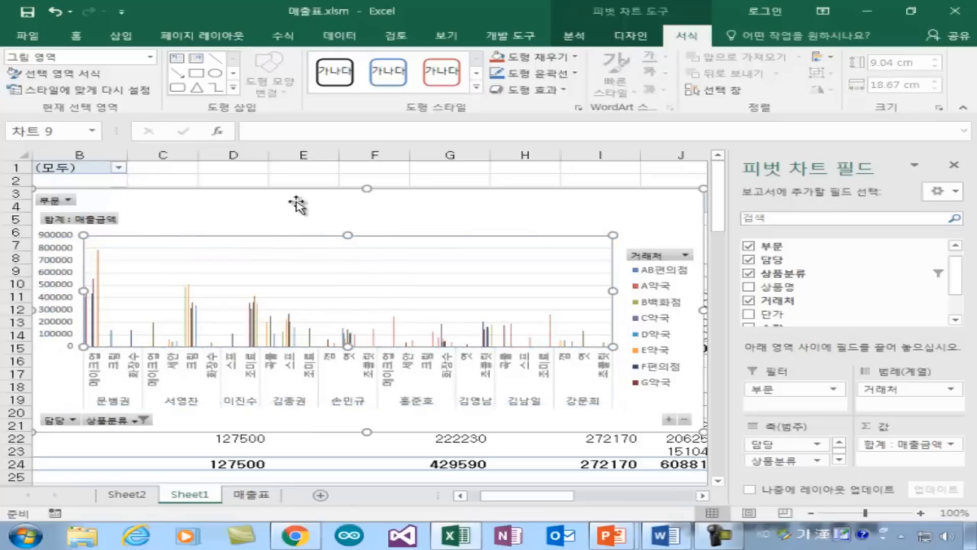
{"action": "left_click", "coordinate": [304, 201]}
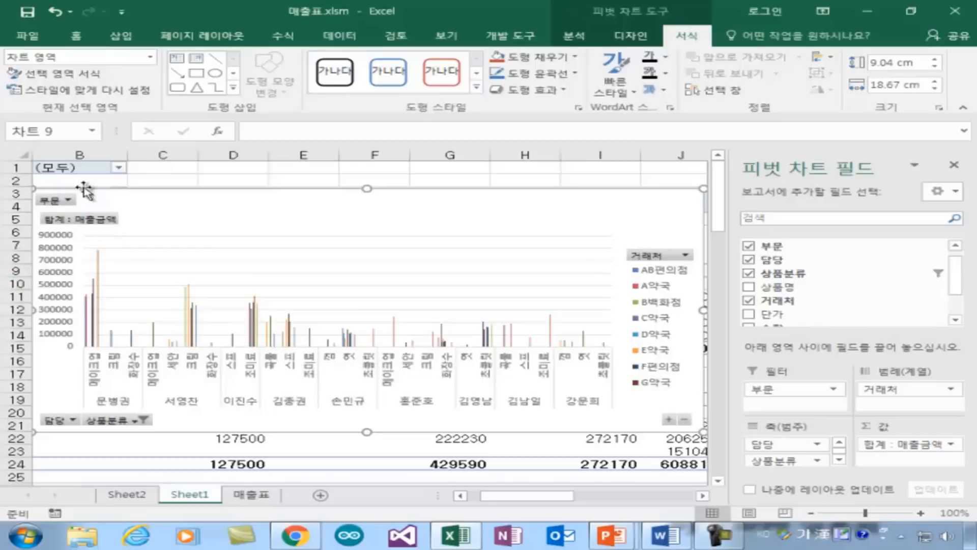
Filter the pivot chart by 부문 to show only 자연식품
{"action": "left_click", "coordinate": [68, 202]}
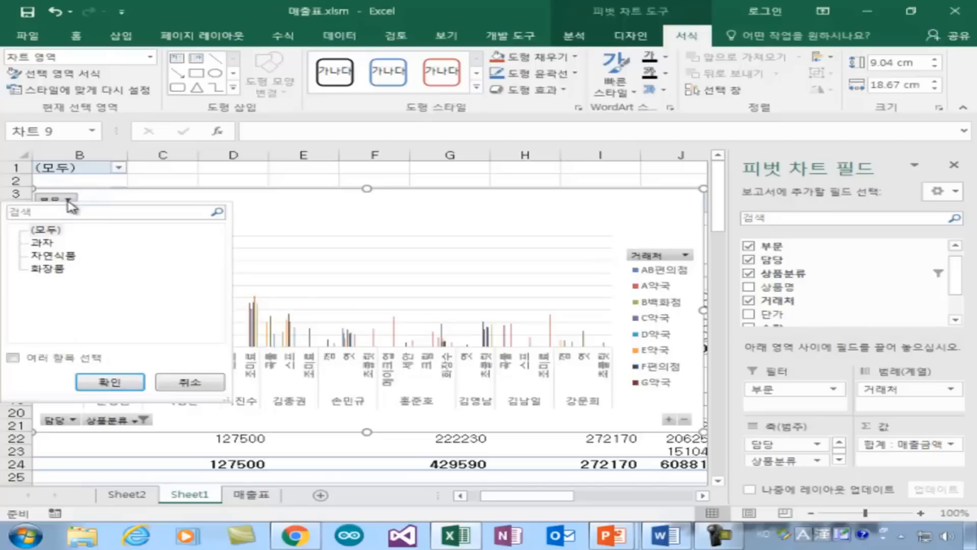
{"action": "left_click", "coordinate": [51, 258]}
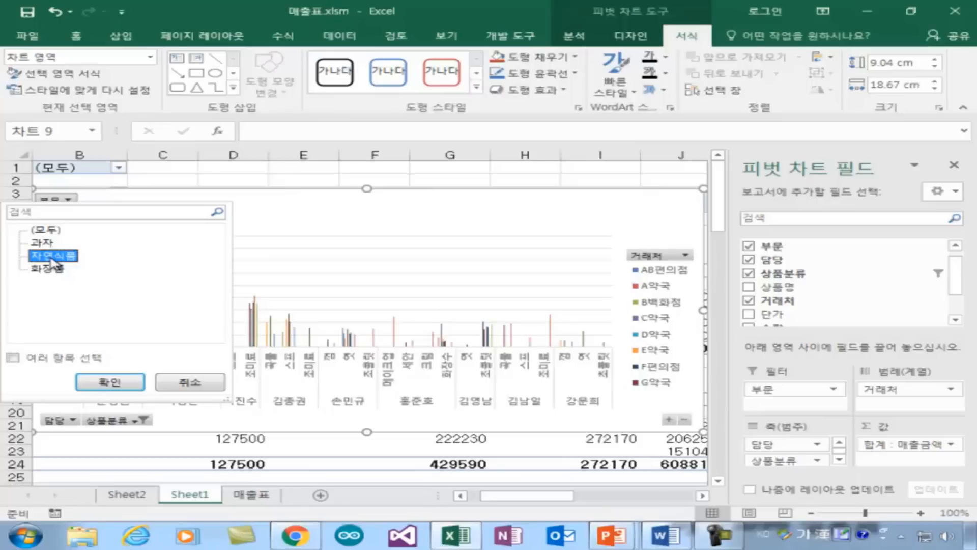
{"action": "left_click", "coordinate": [113, 381]}
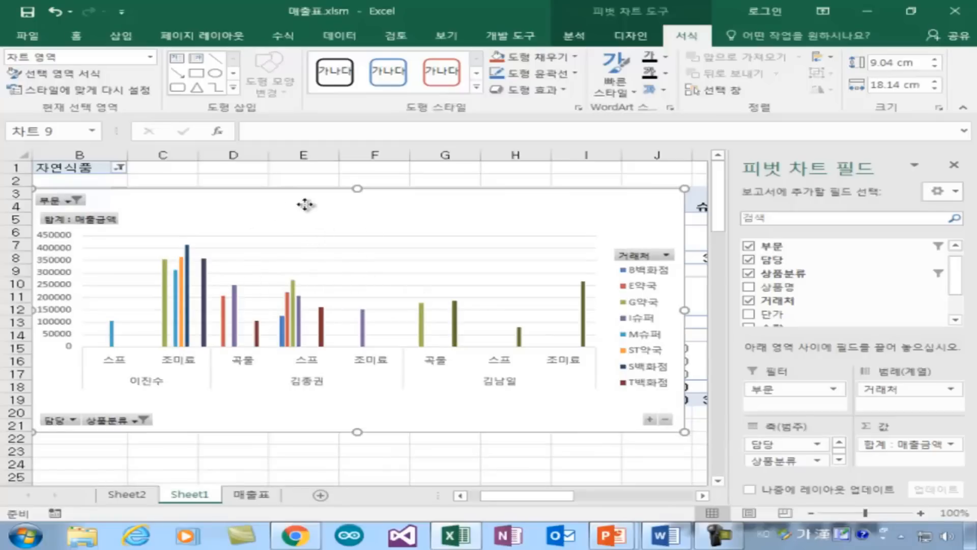
Move the pivot chart aside to compare it with the filtered pivot table, and place it back over the table
{"action": "left_click_drag", "start_coordinate": [189, 206], "coordinate": [478, 235]}
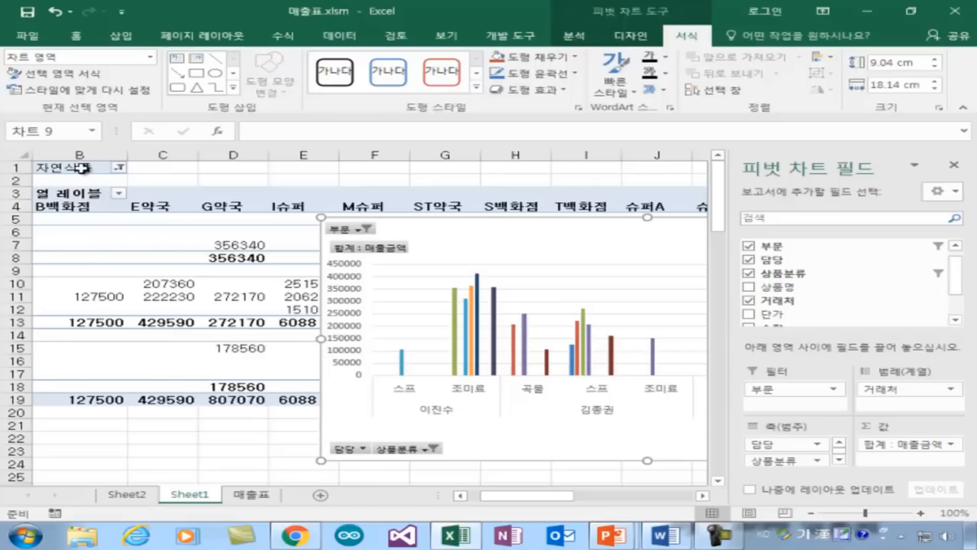
{"action": "left_click_drag", "start_coordinate": [533, 242], "coordinate": [261, 199]}
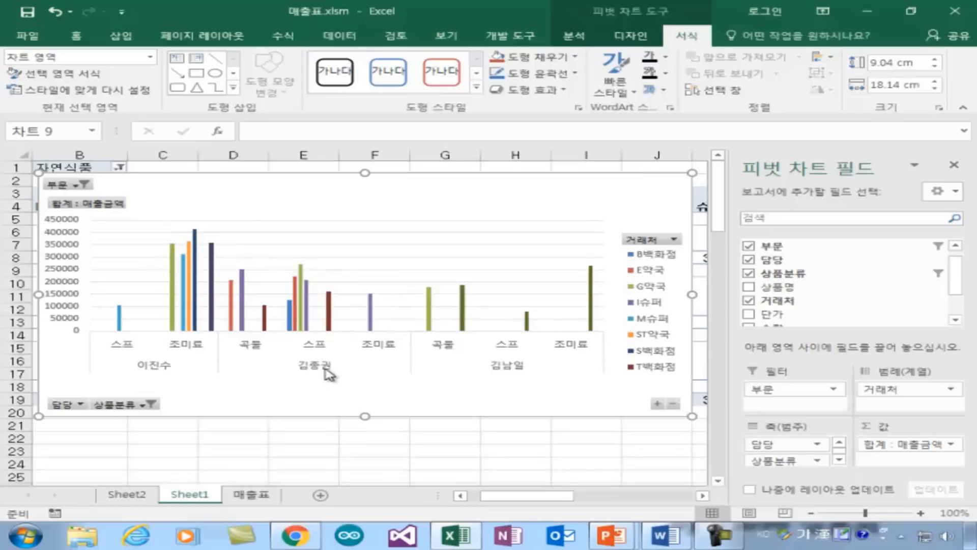
{"action": "left_click_drag", "start_coordinate": [326, 201], "coordinate": [622, 278]}
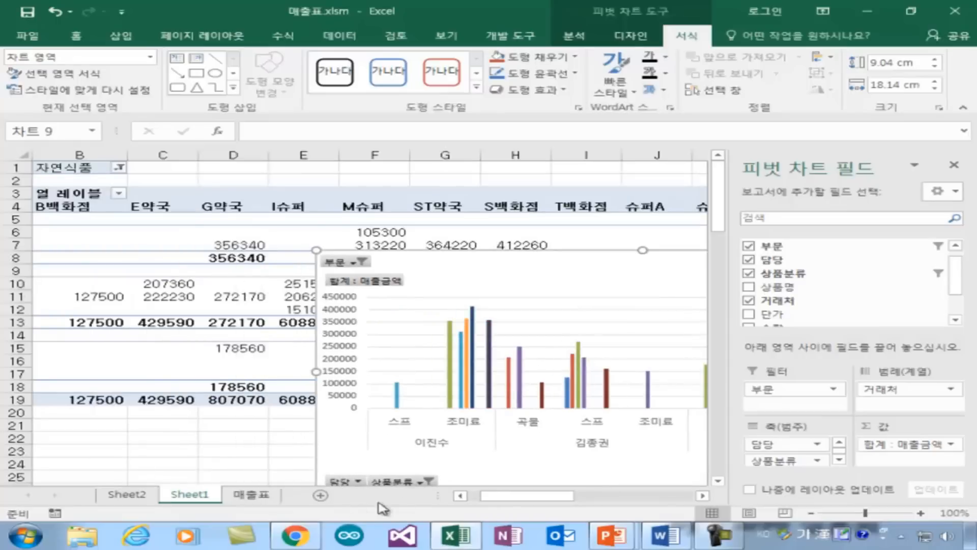
{"action": "left_click", "coordinate": [460, 495]}
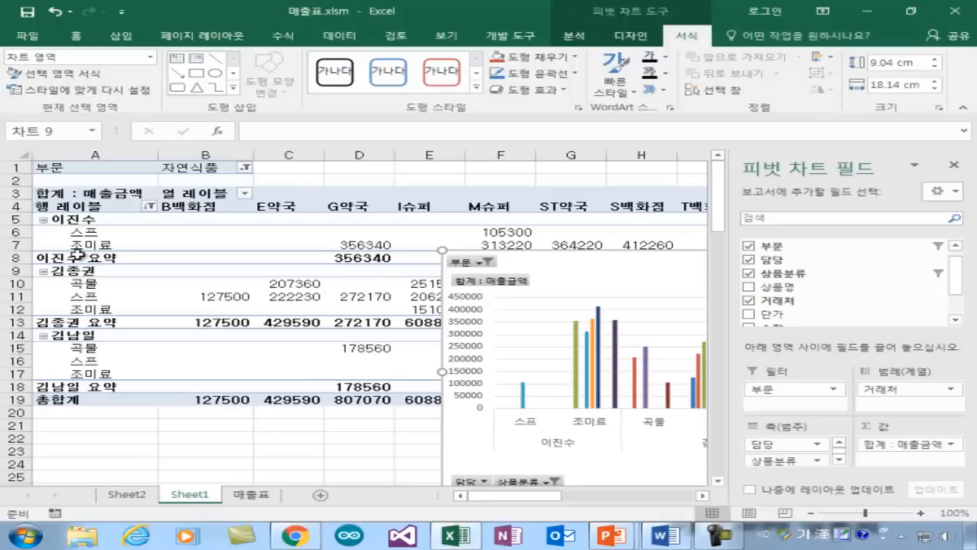
{"action": "left_click_drag", "start_coordinate": [566, 279], "coordinate": [147, 189]}
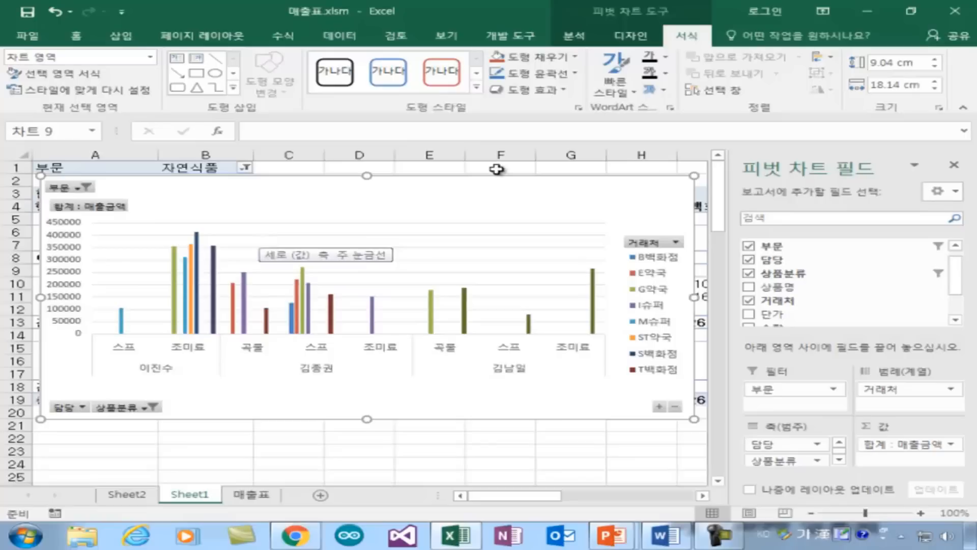
Filter the pivot chart's 담당 axis field to a single salesperson and examine that person's columns
{"action": "left_click", "coordinate": [81, 408]}
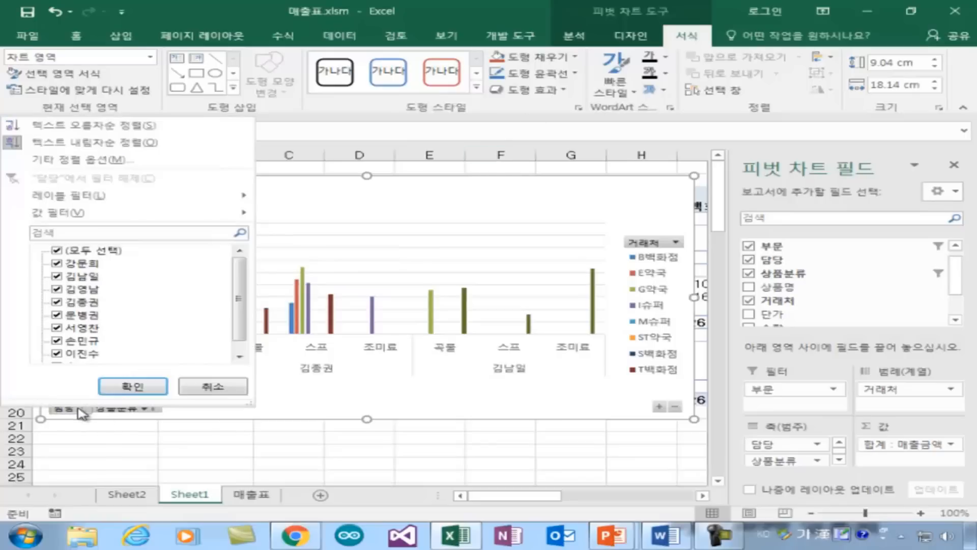
{"action": "left_click", "coordinate": [57, 251]}
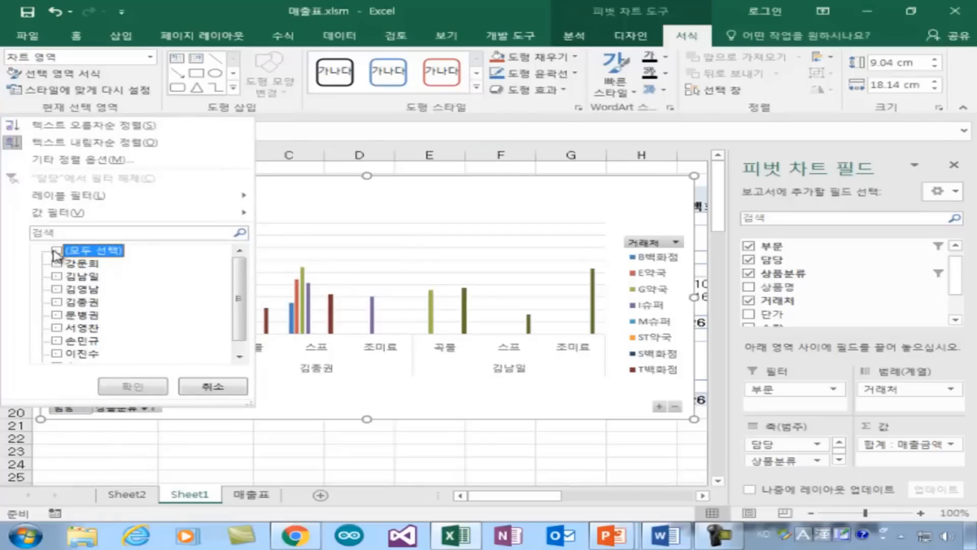
{"action": "left_click", "coordinate": [56, 353]}
{"action": "left_click", "coordinate": [132, 386]}
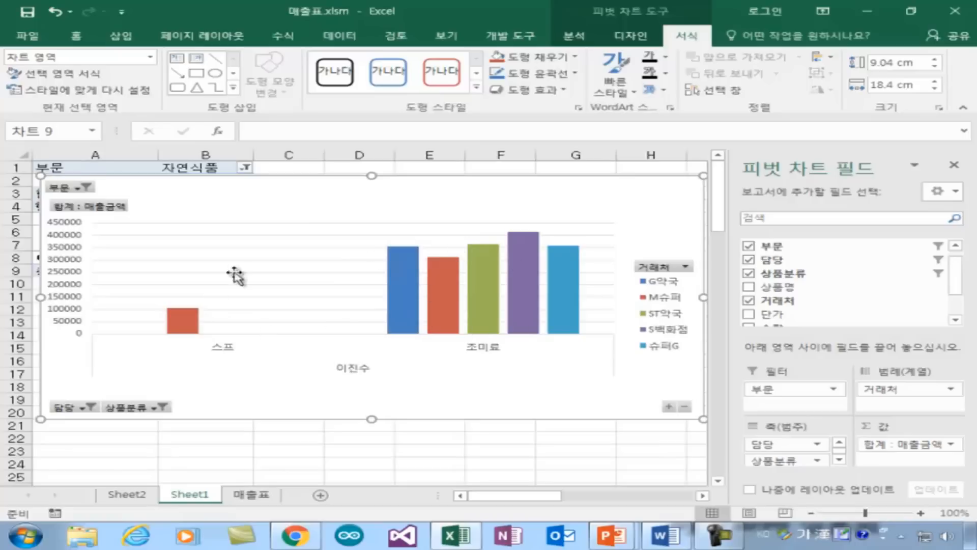
{"action": "mouse_move", "coordinate": [473, 336]}
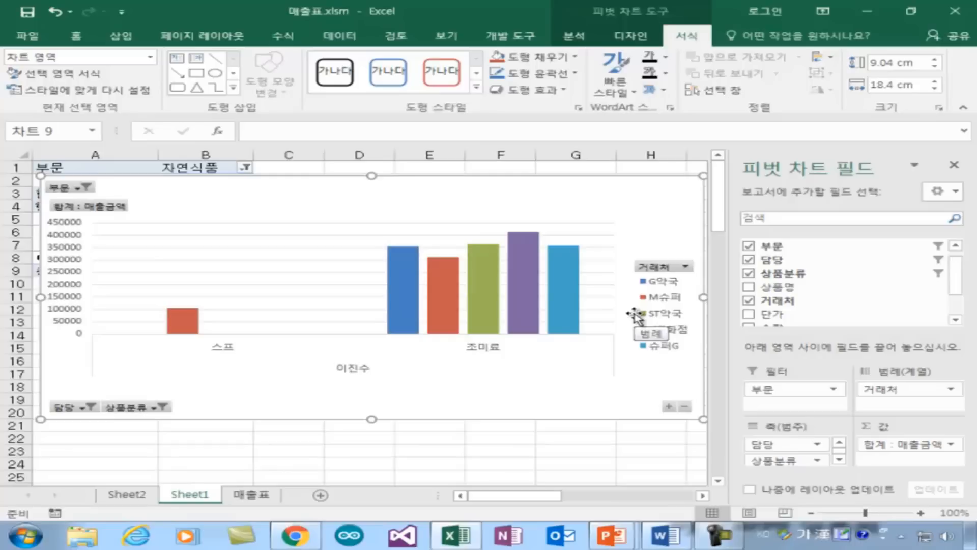
Change the pivot chart's 부문 filter to 화장품
{"action": "left_click", "coordinate": [83, 409]}
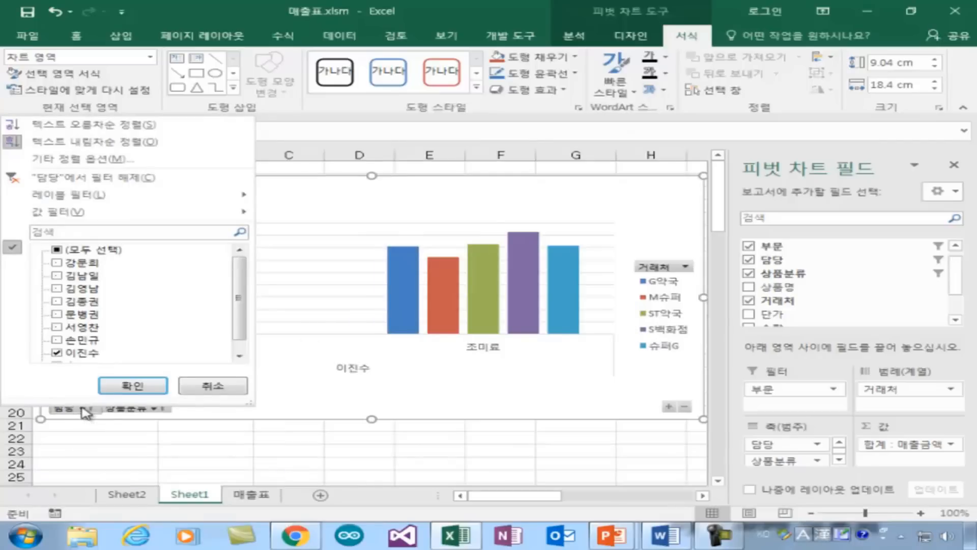
{"action": "left_click", "coordinate": [206, 387]}
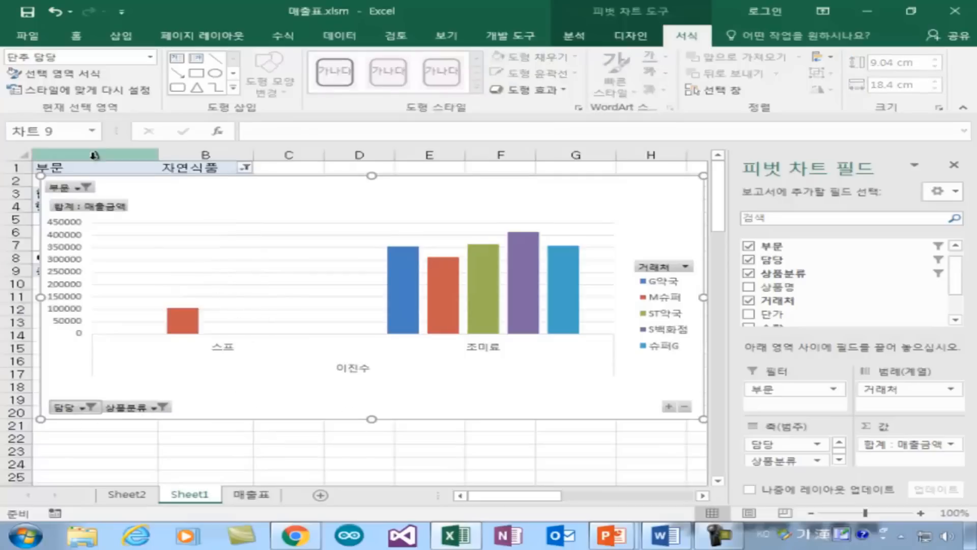
{"action": "left_click", "coordinate": [82, 188]}
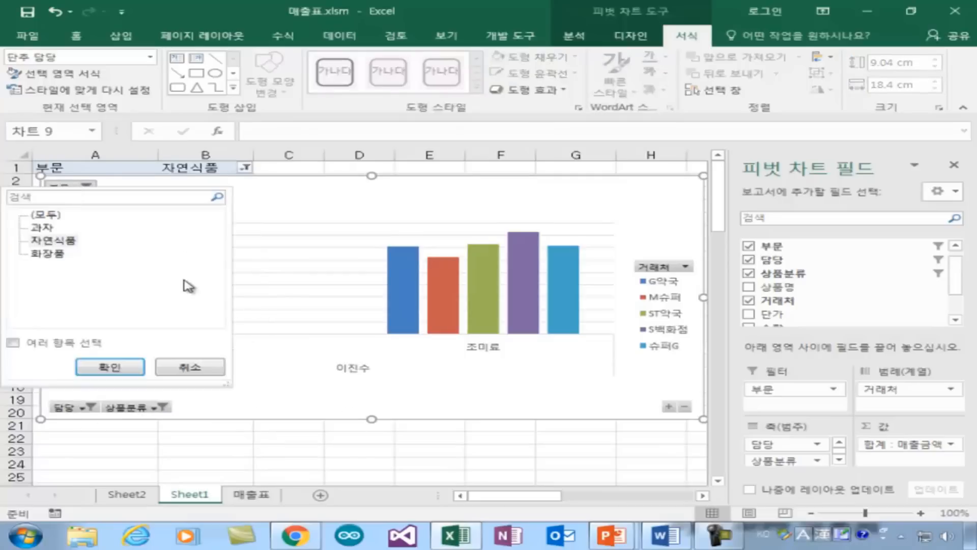
{"action": "left_click", "coordinate": [48, 253]}
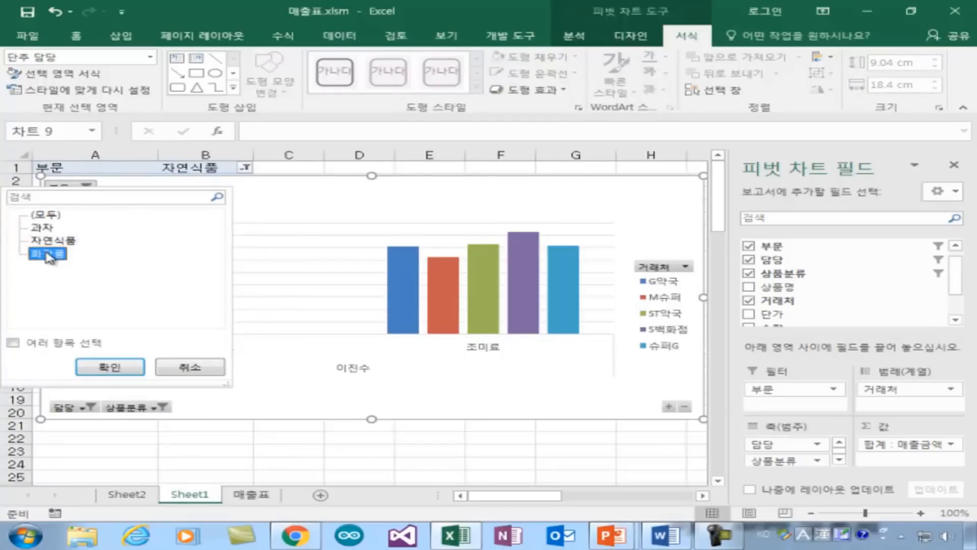
{"action": "left_click", "coordinate": [108, 366]}
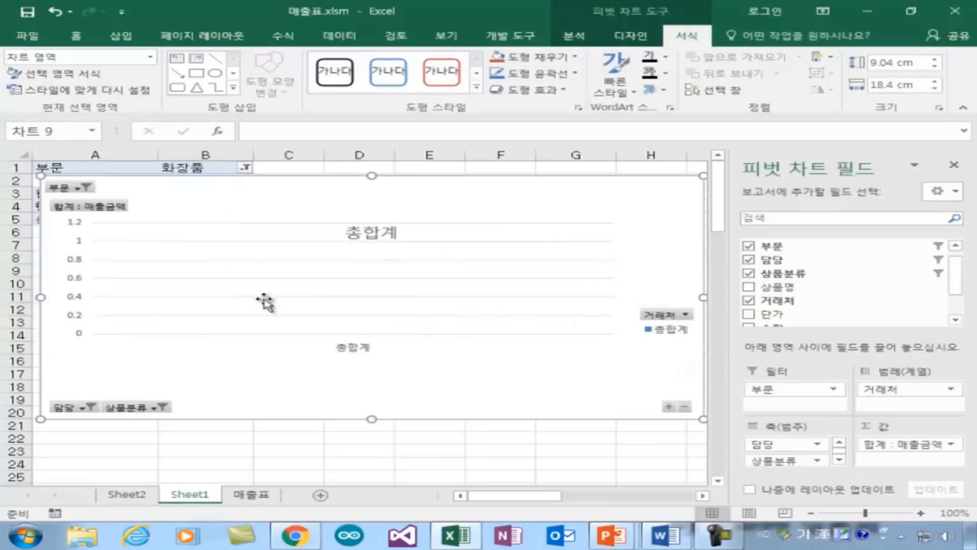
Select all salespeople in the chart's 담당 filter and shift the chart slightly down and to the right
{"action": "left_click", "coordinate": [66, 410]}
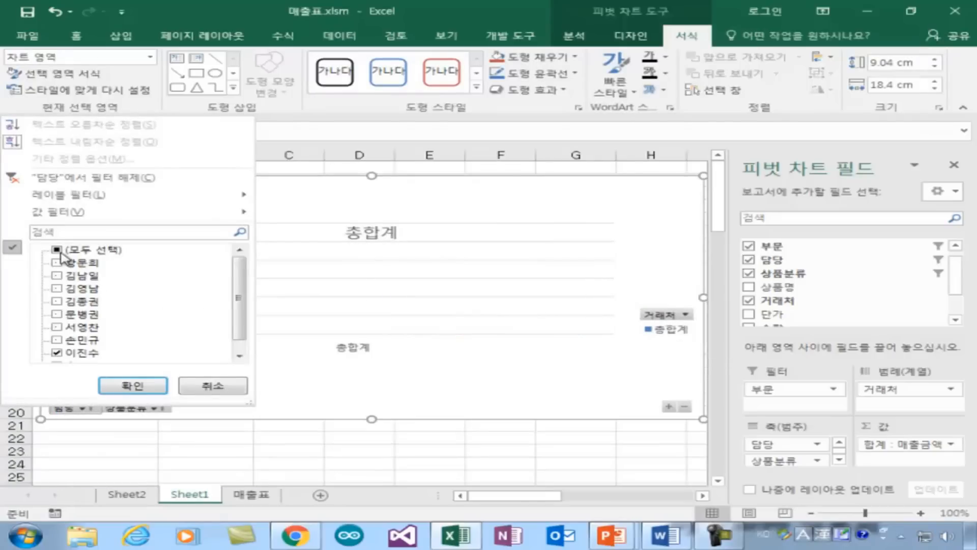
{"action": "left_click", "coordinate": [65, 250]}
{"action": "left_click", "coordinate": [132, 386]}
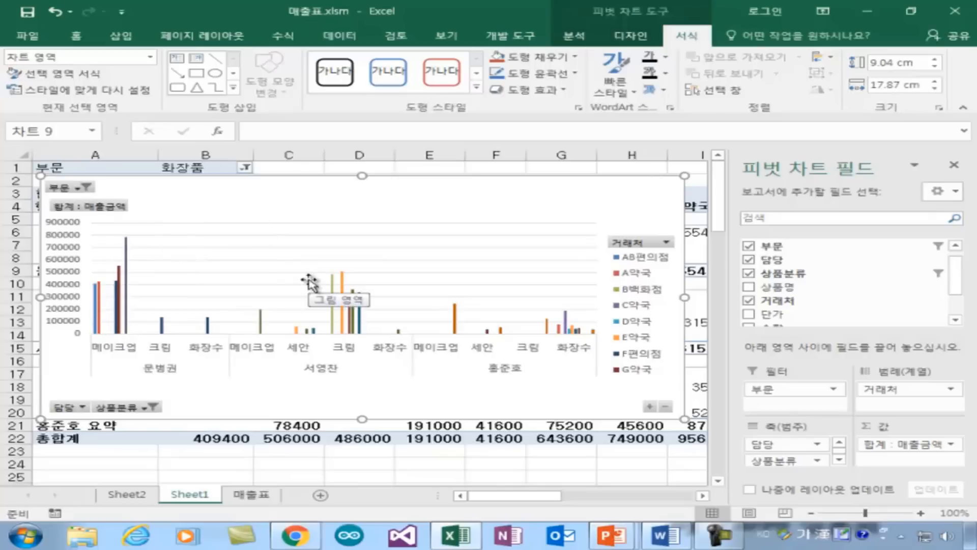
{"action": "left_click_drag", "start_coordinate": [266, 218], "coordinate": [307, 228]}
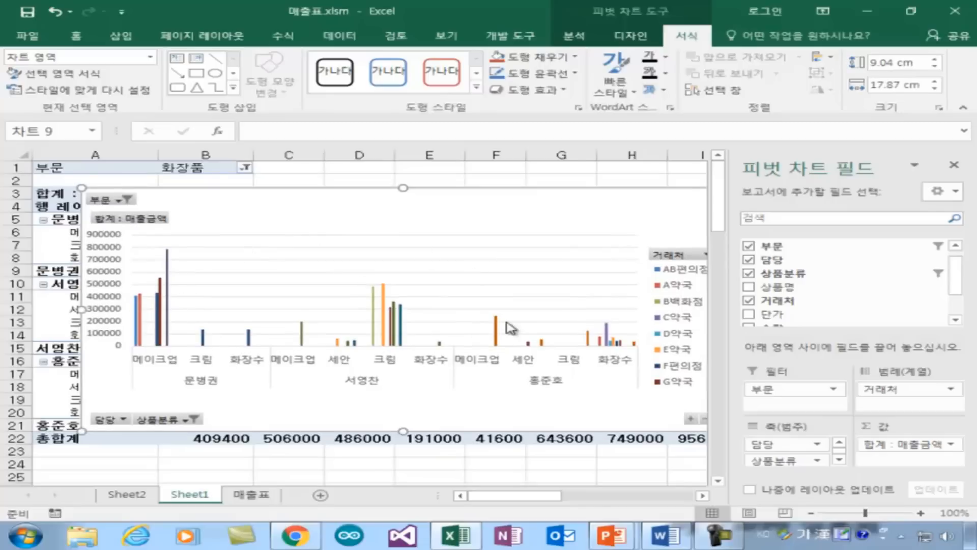